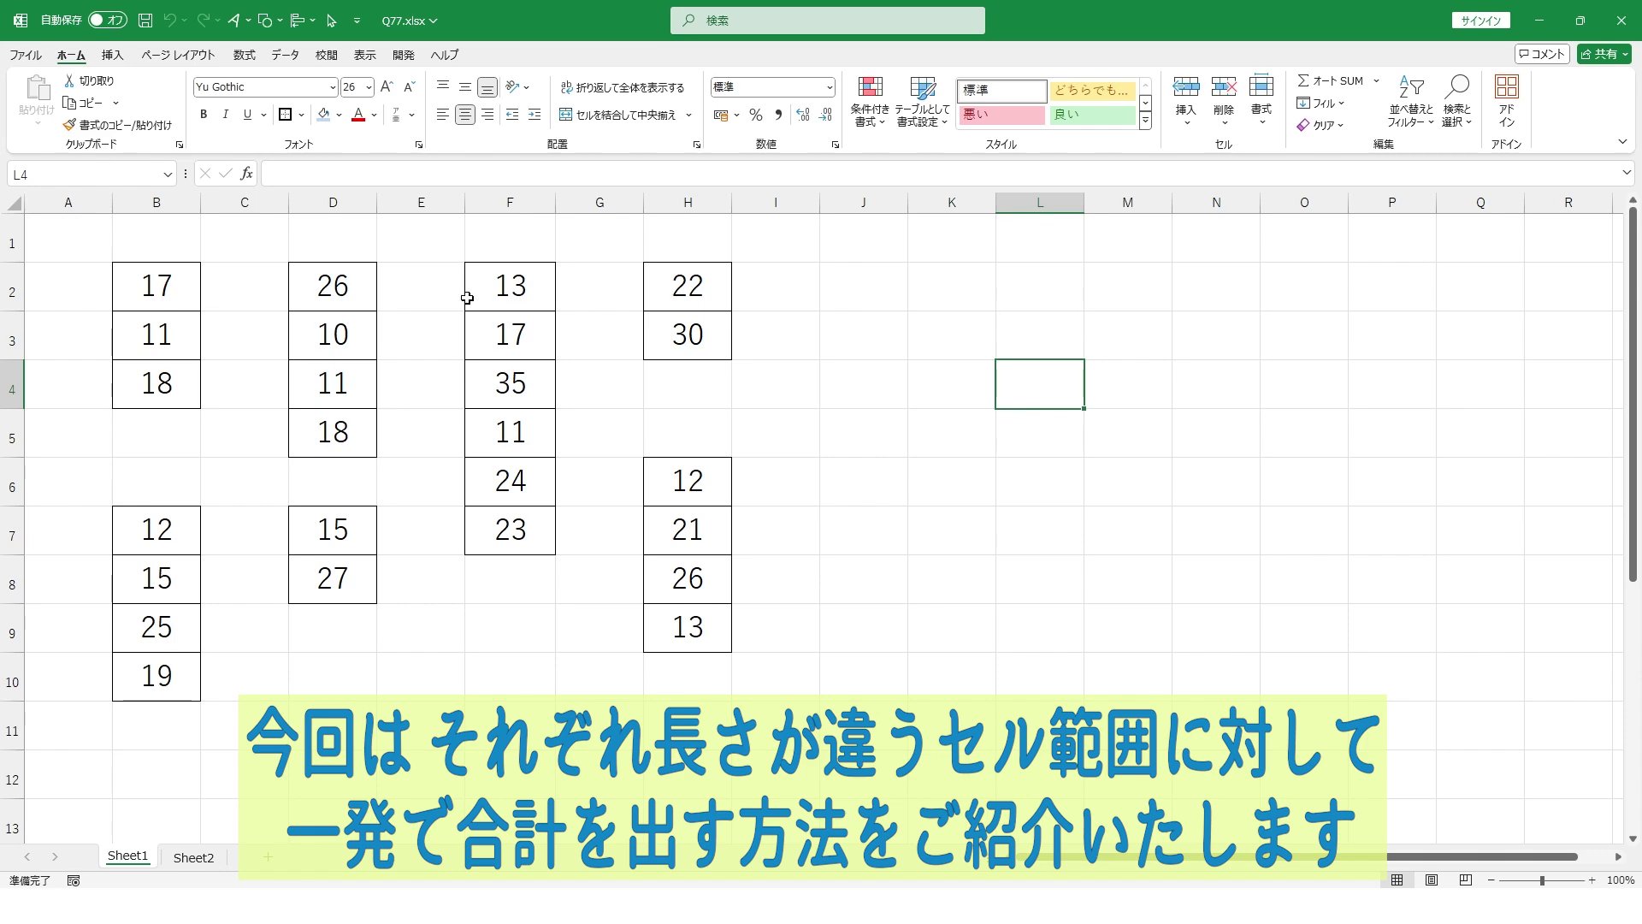
# - Examine the bordered number blocks of differing lengths in columns B and D and the empty cells beneath the blocks
pyautogui.moveTo(180, 285); pyautogui.dragTo(189, 381)
pyautogui.moveTo(342, 295); pyautogui.dragTo(349, 428)
pyautogui.click(344, 533)
pyautogui.moveTo(344, 533); pyautogui.dragTo(337, 572)
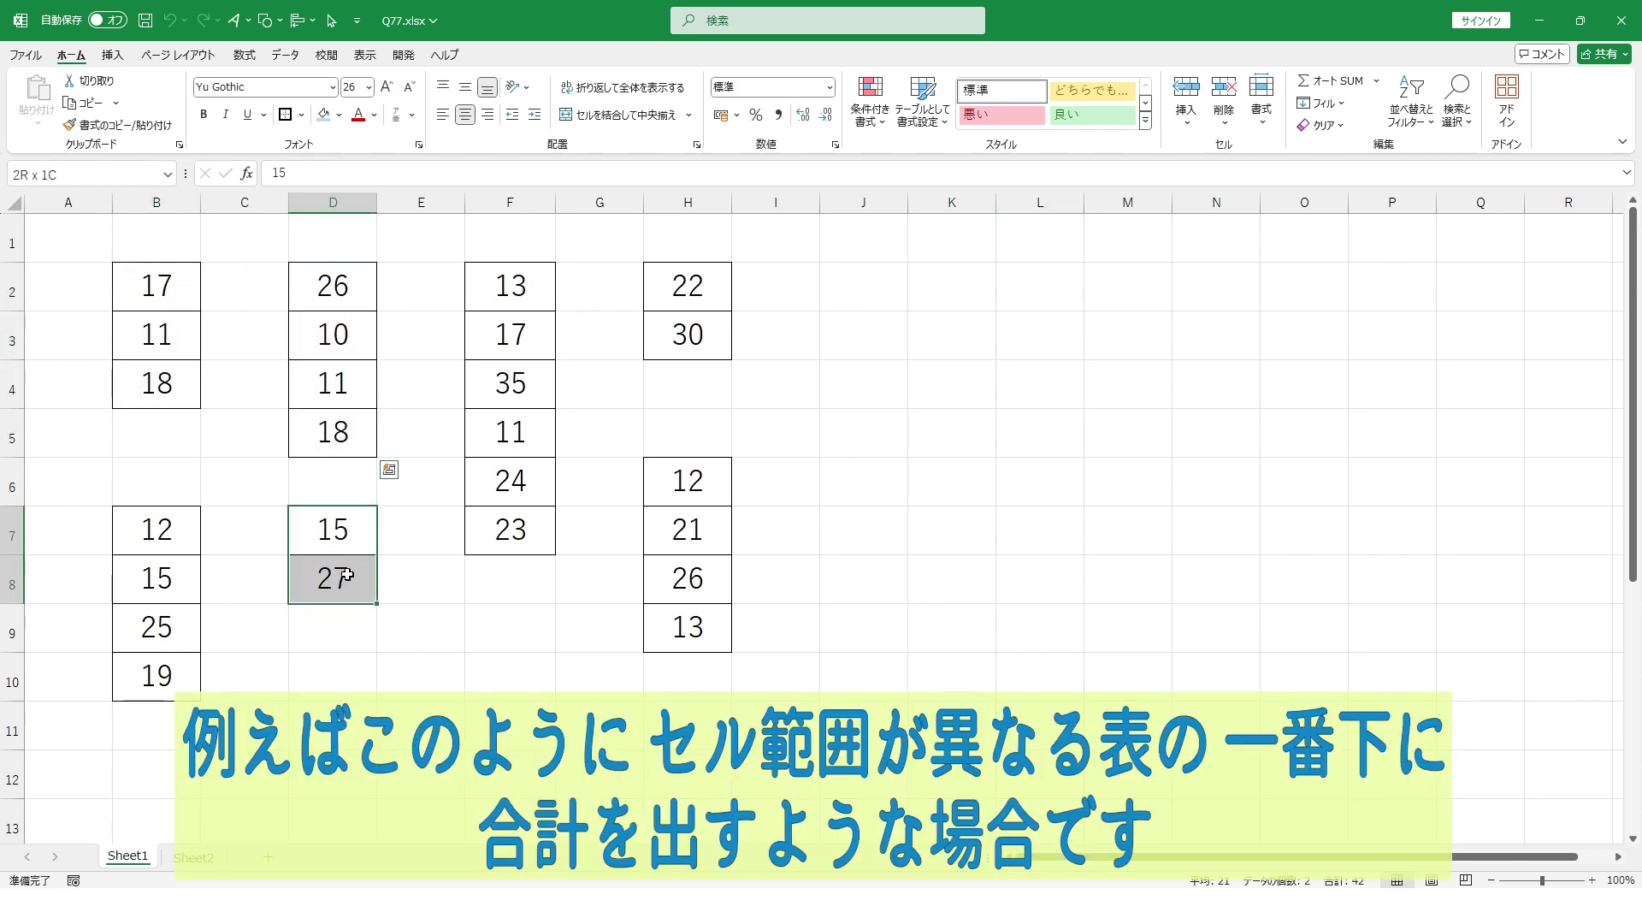
pyautogui.click(176, 433)
pyautogui.click(156, 713)
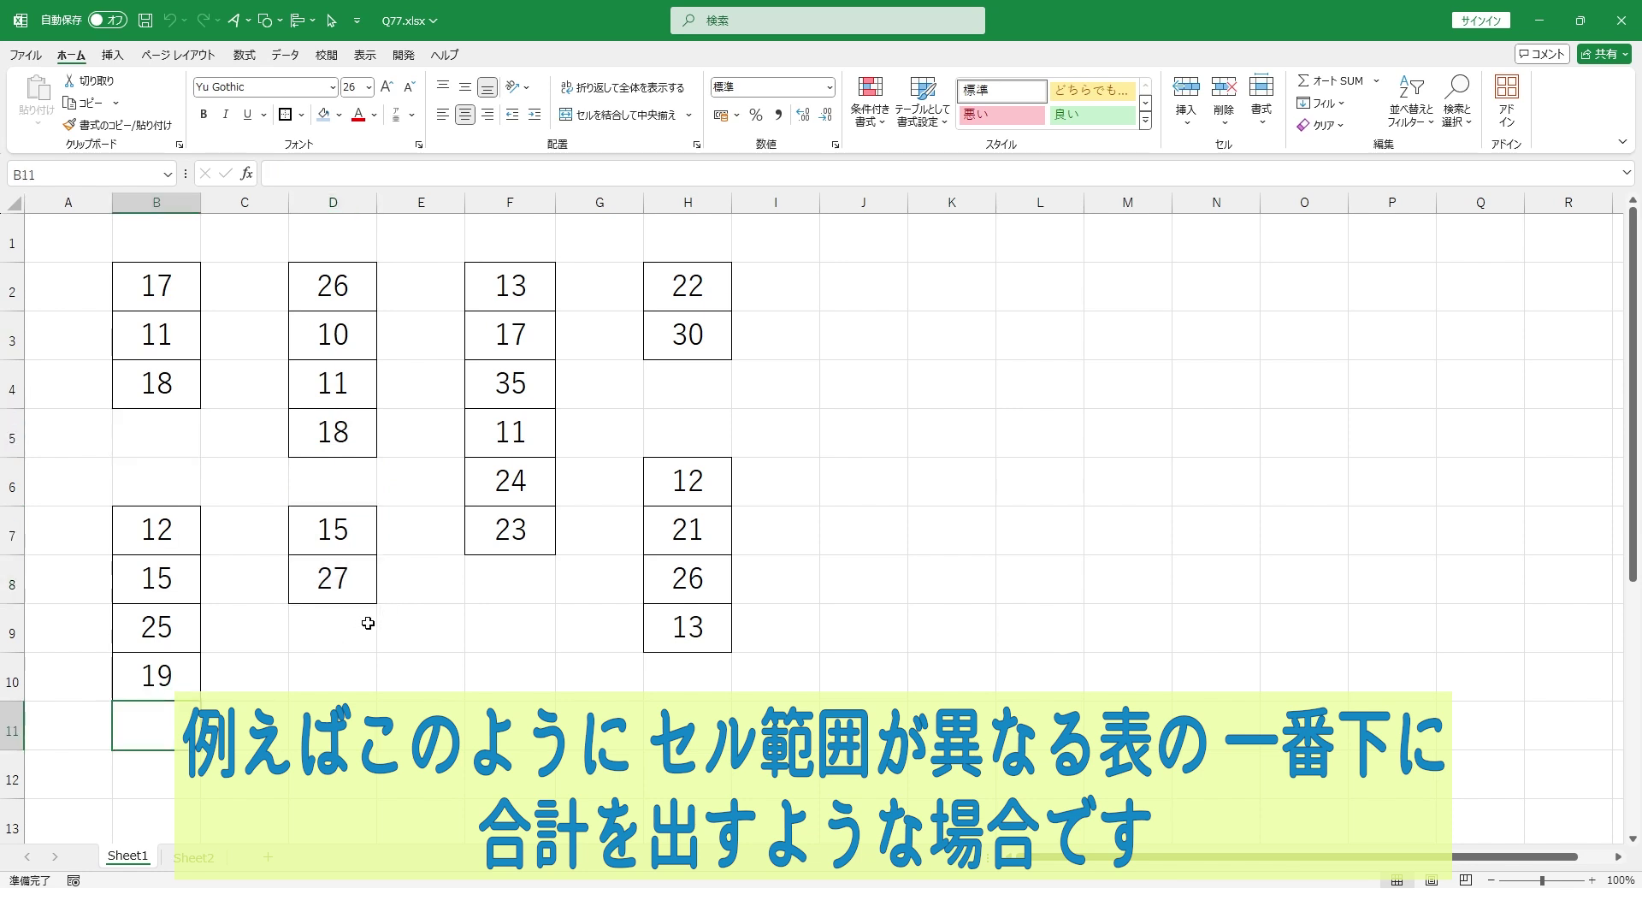
pyautogui.click(366, 623)
pyautogui.click(521, 586)
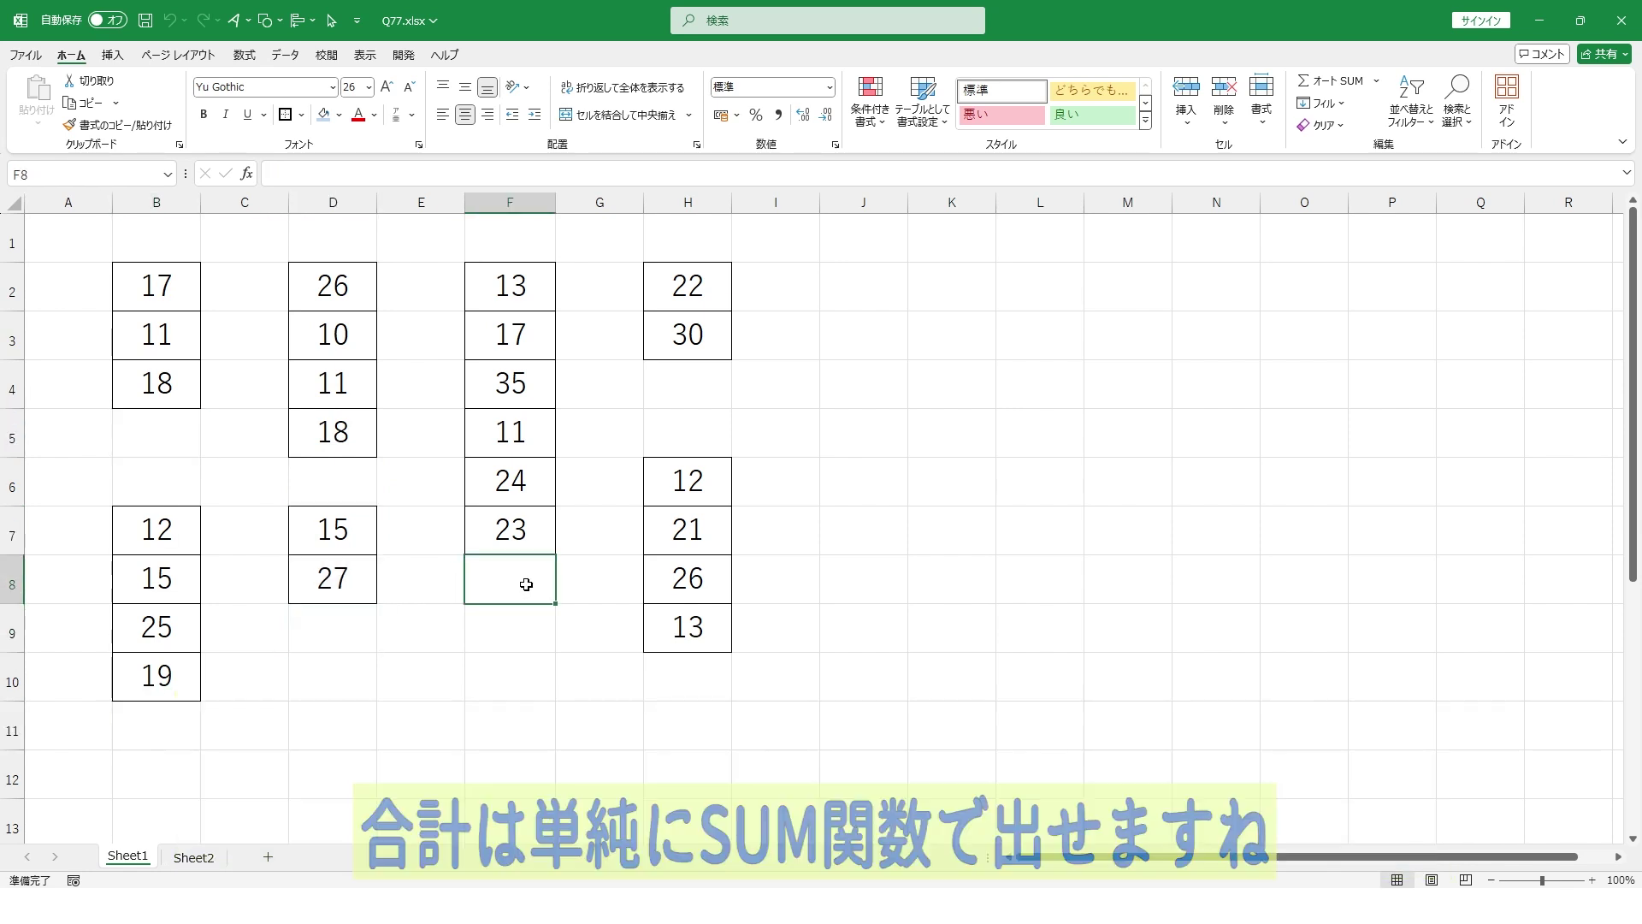
# - Total B2:B4 in cell B5 with a SUM formula and check the range it references
pyautogui.click(159, 448)
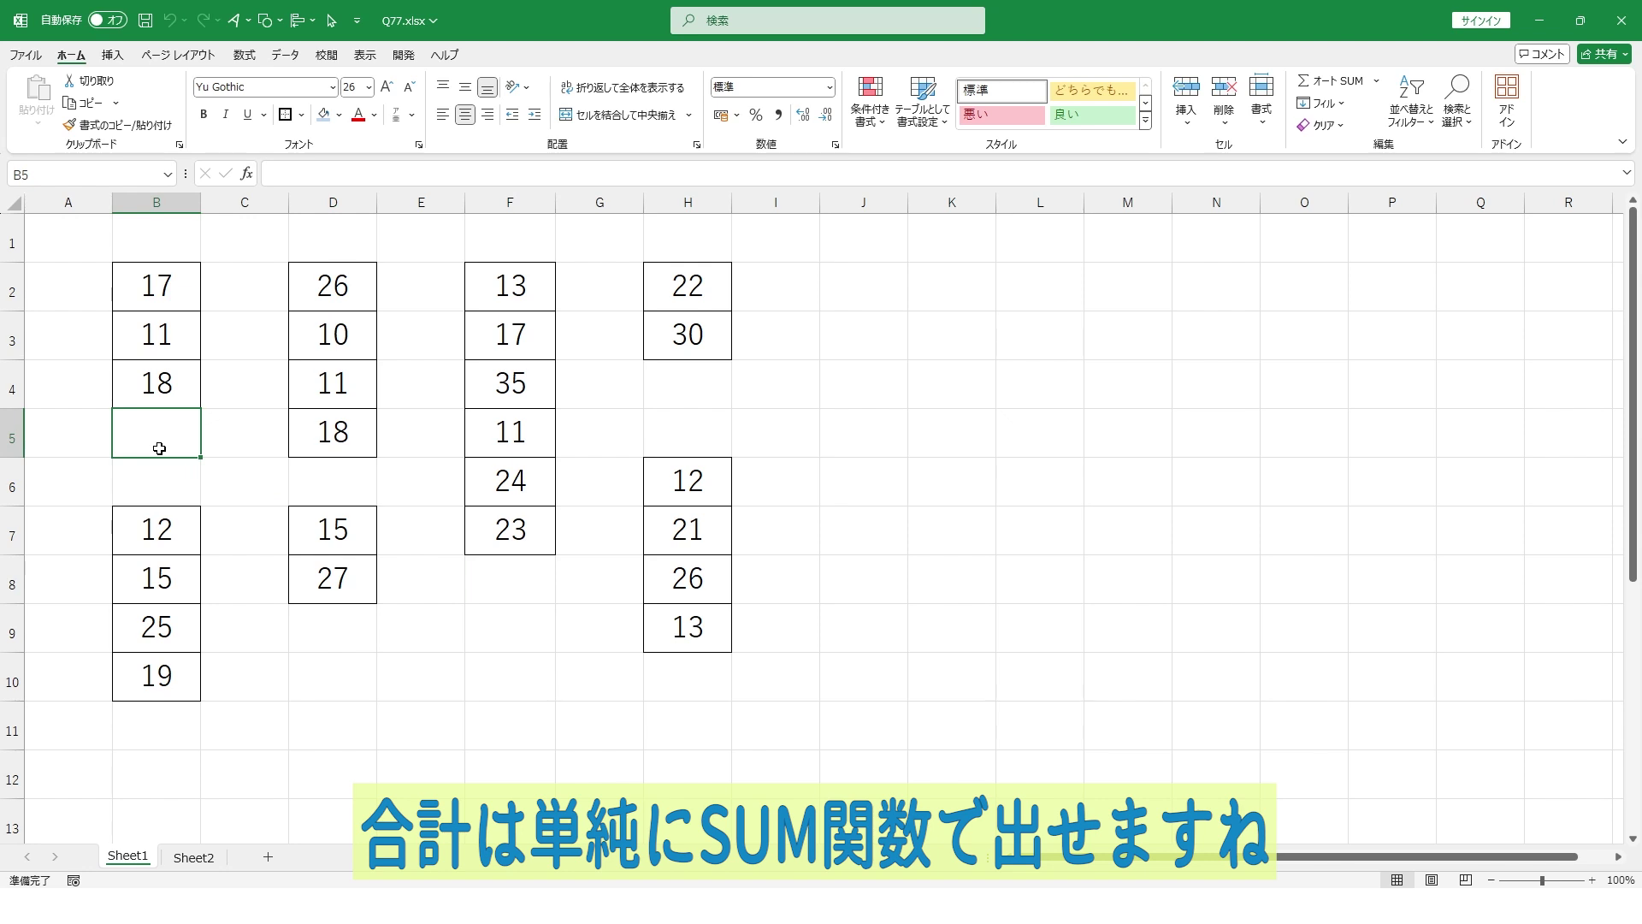
pyautogui.write('=sum(')
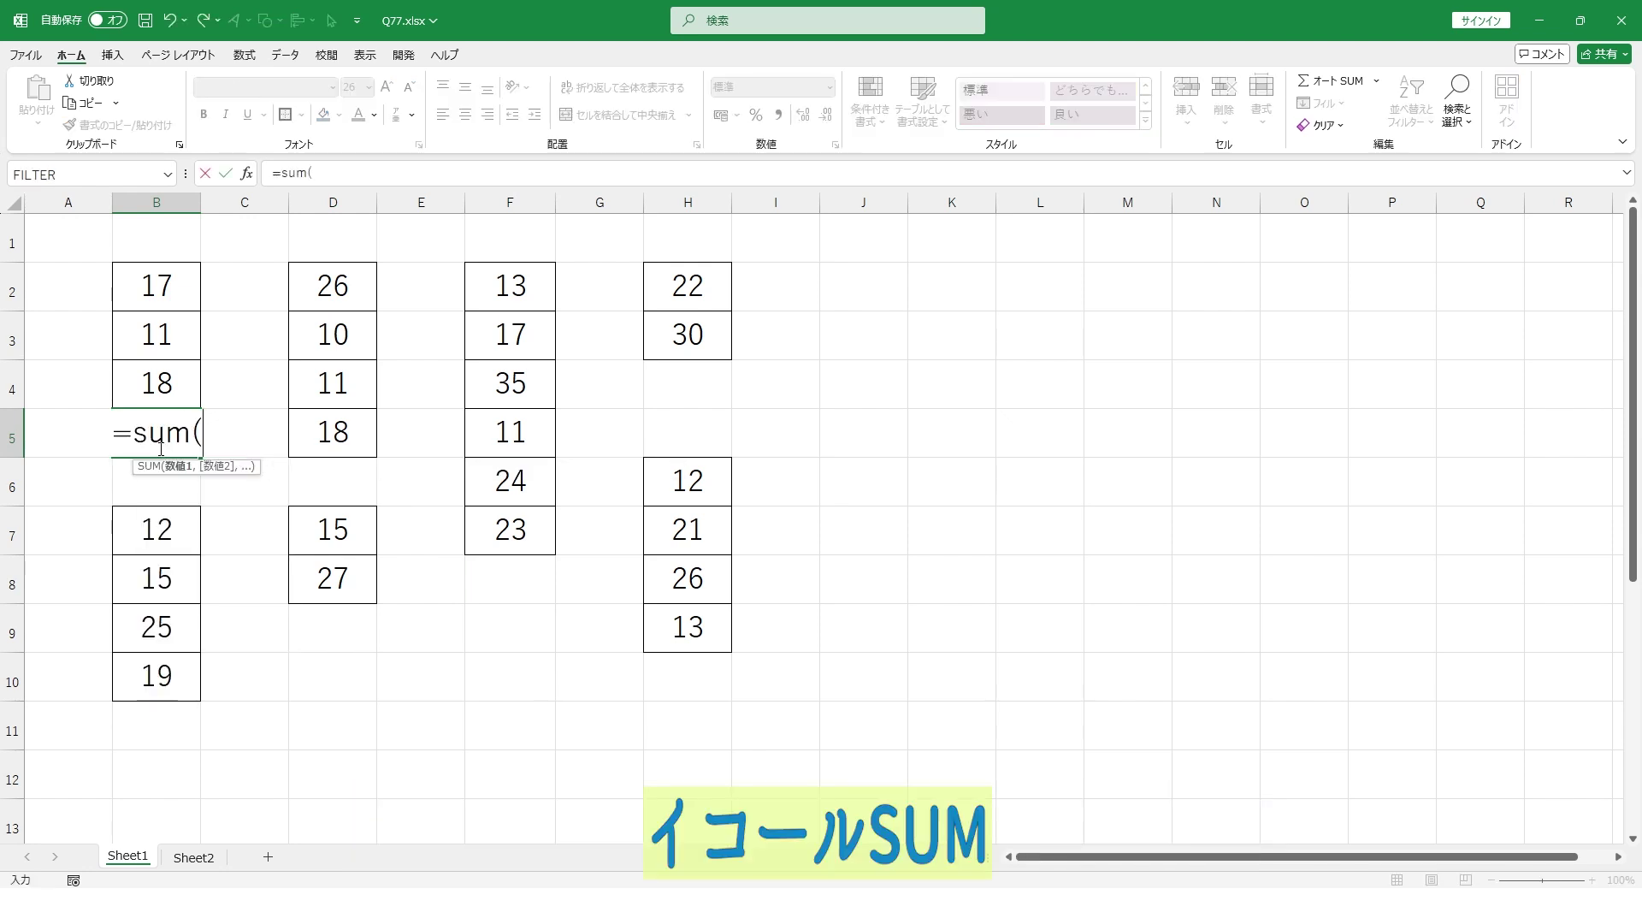
pyautogui.moveTo(153, 277); pyautogui.dragTo(173, 368)
pyautogui.write(')')
pyautogui.press('Return')
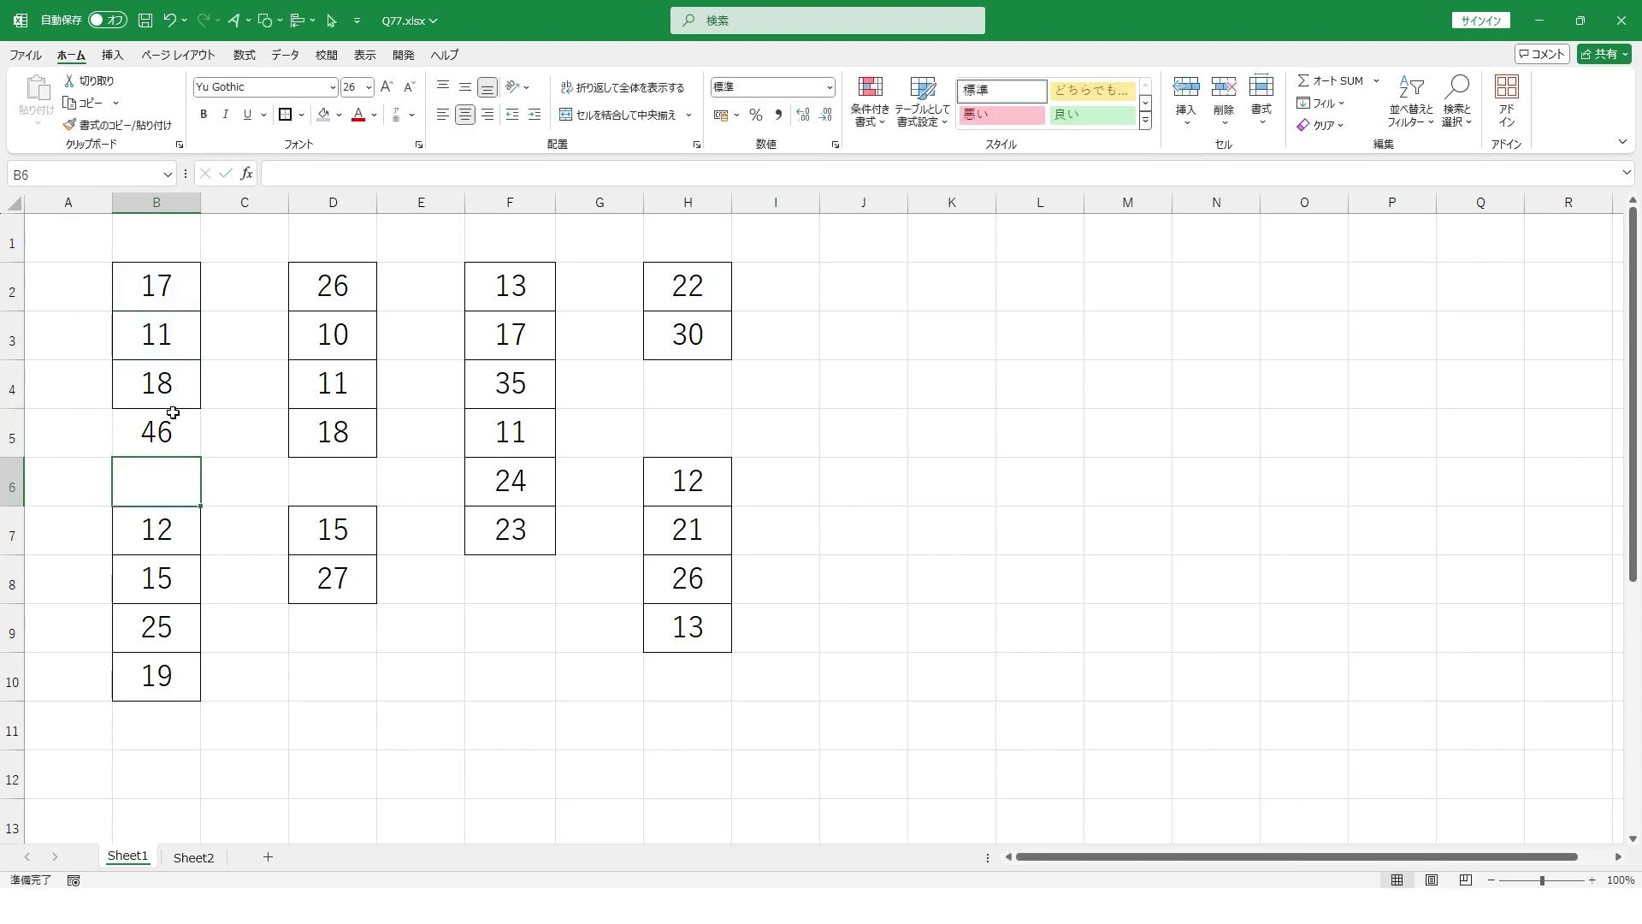
pyautogui.click(182, 438)
pyautogui.press('F2')
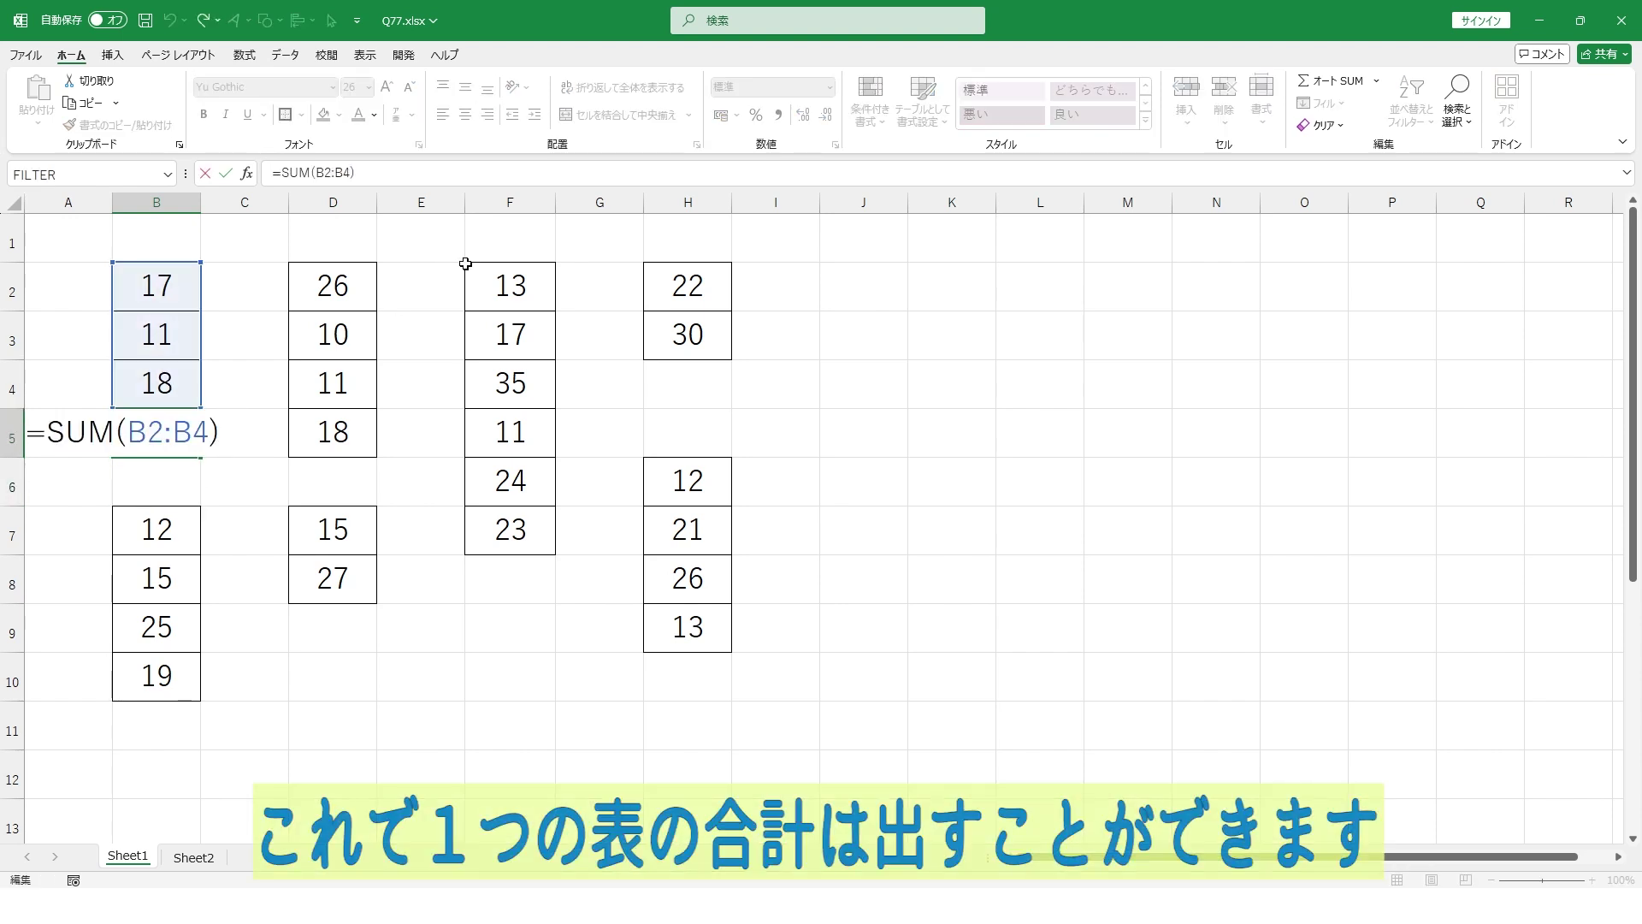
pyautogui.press('Escape')
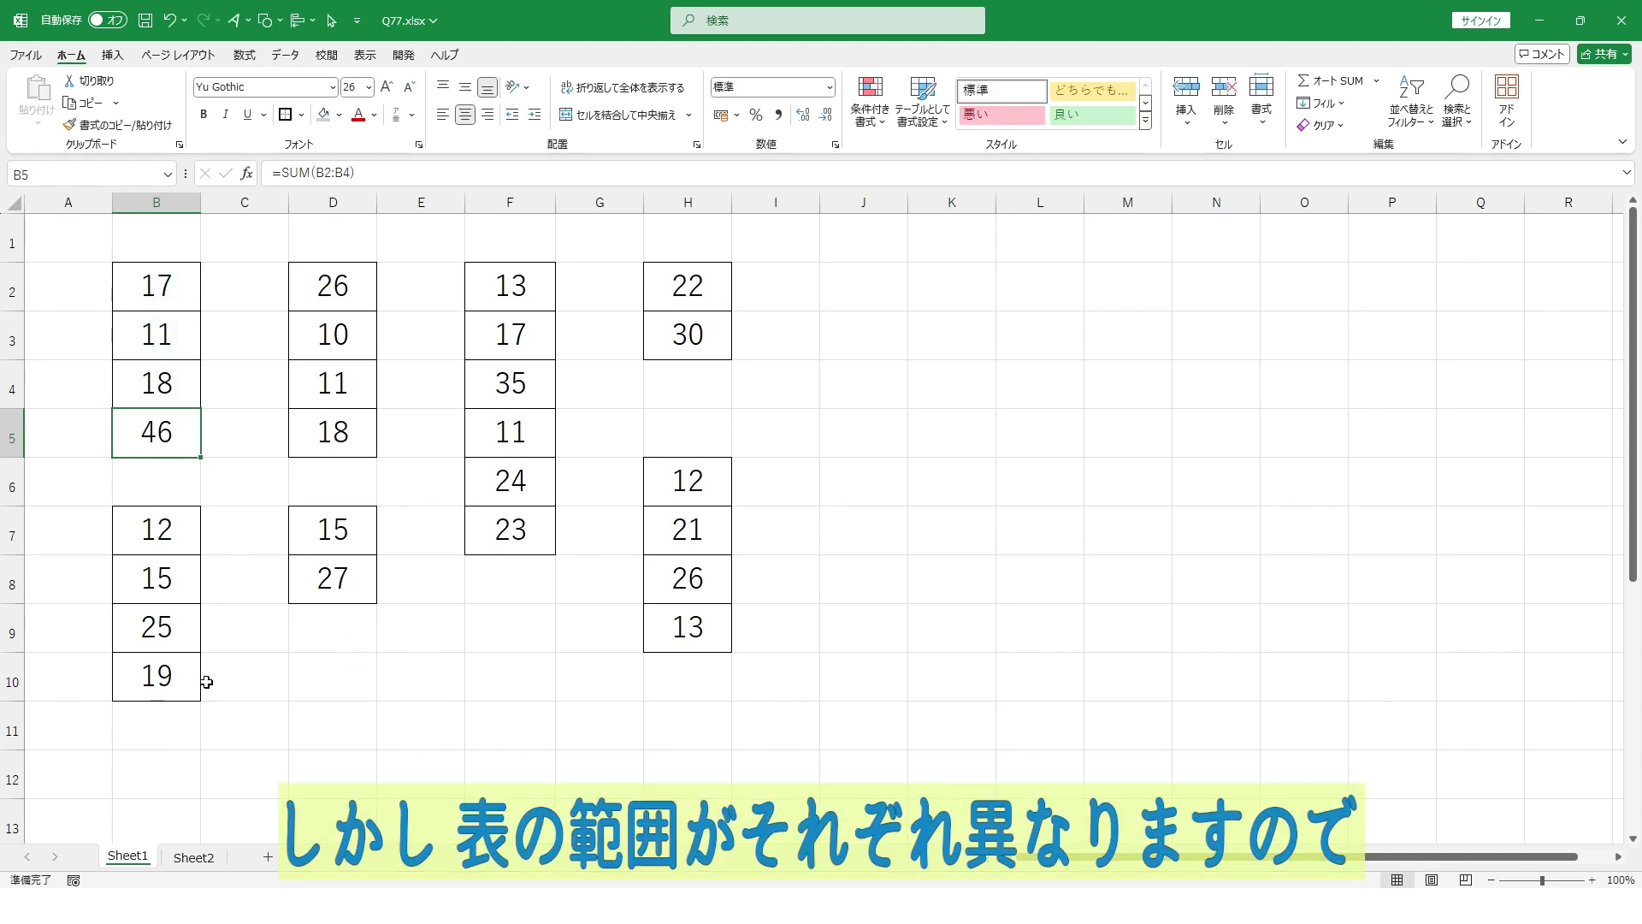
# - Copy the SUM formula from B5 to B11 and check which range the pasted formula references
pyautogui.rightClick(180, 433)
pyautogui.click(231, 393)
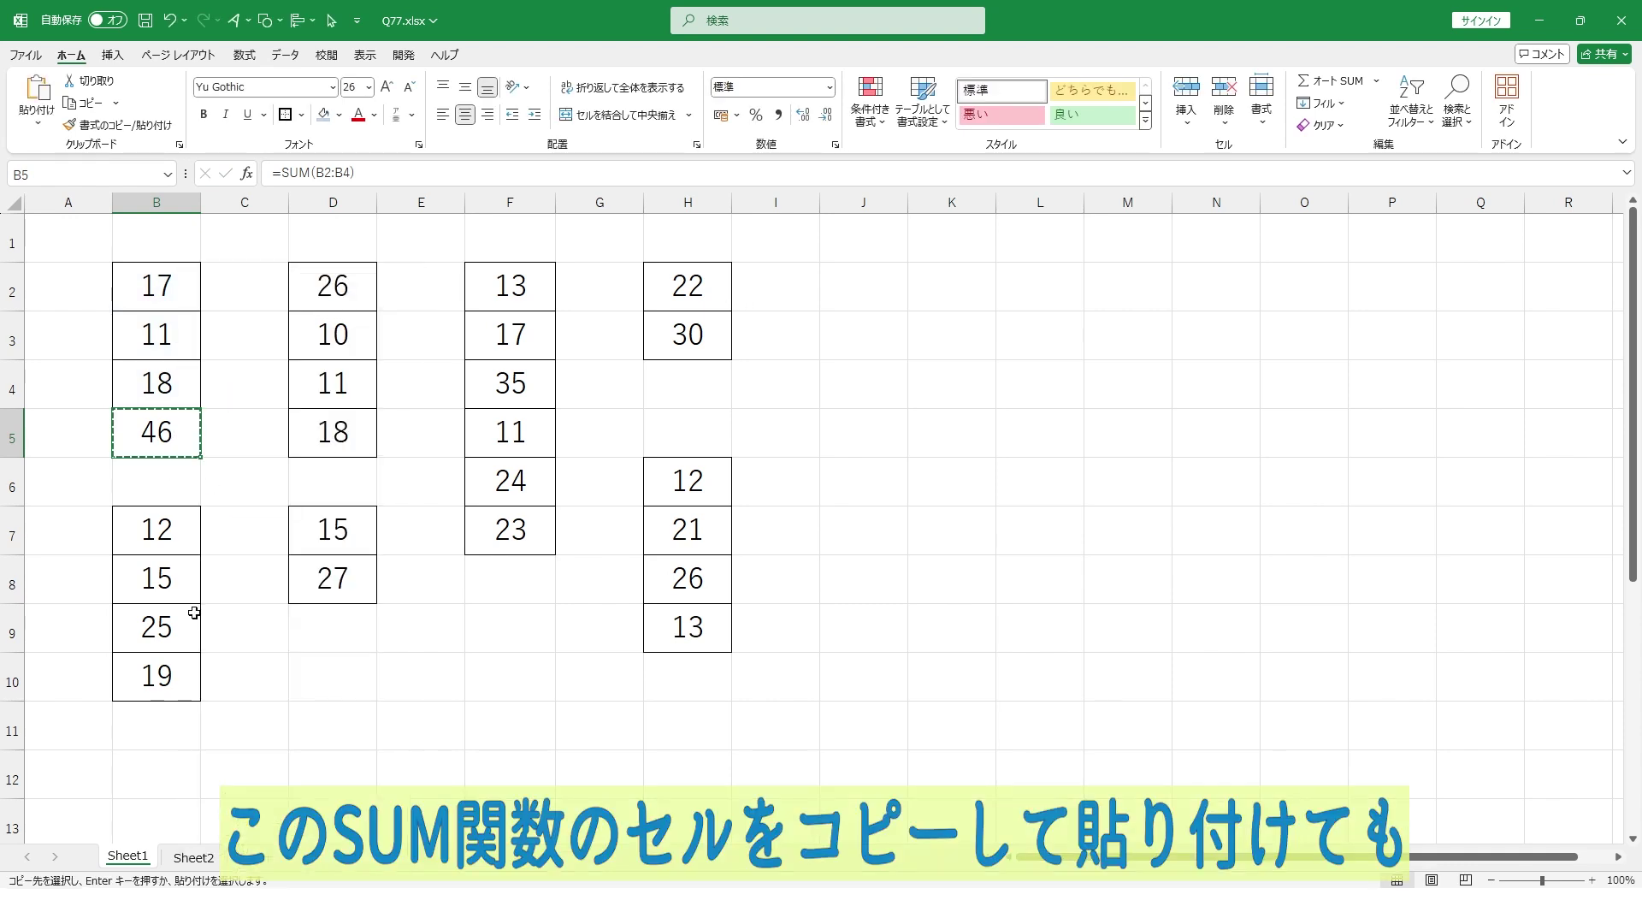
pyautogui.rightClick(182, 721)
pyautogui.click(216, 285)
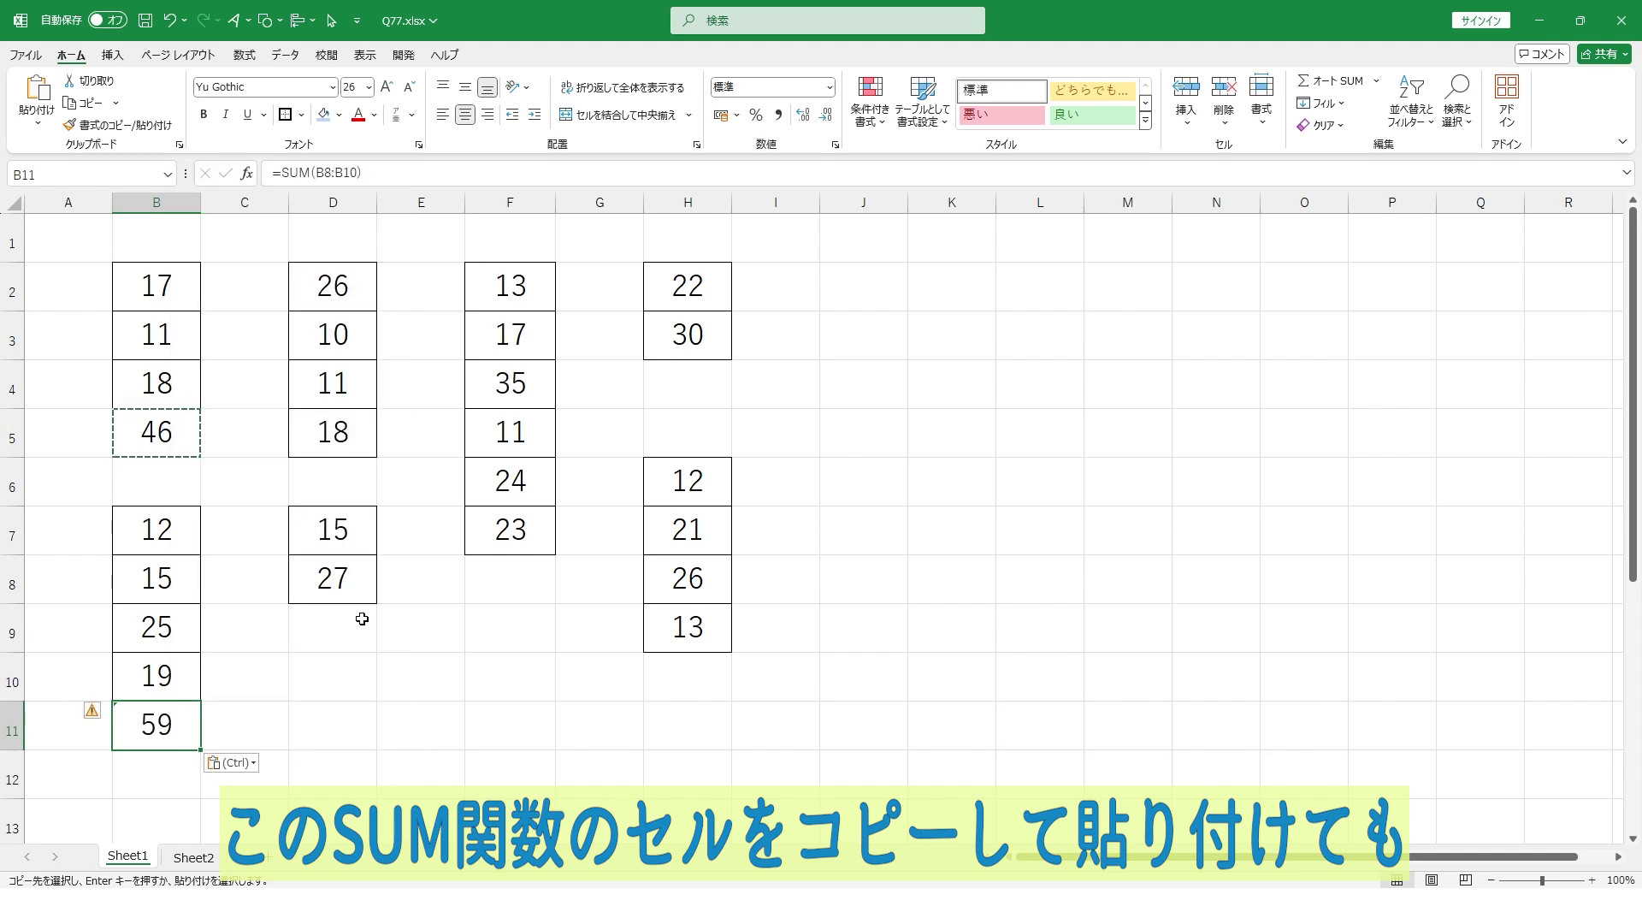
pyautogui.press('F2')
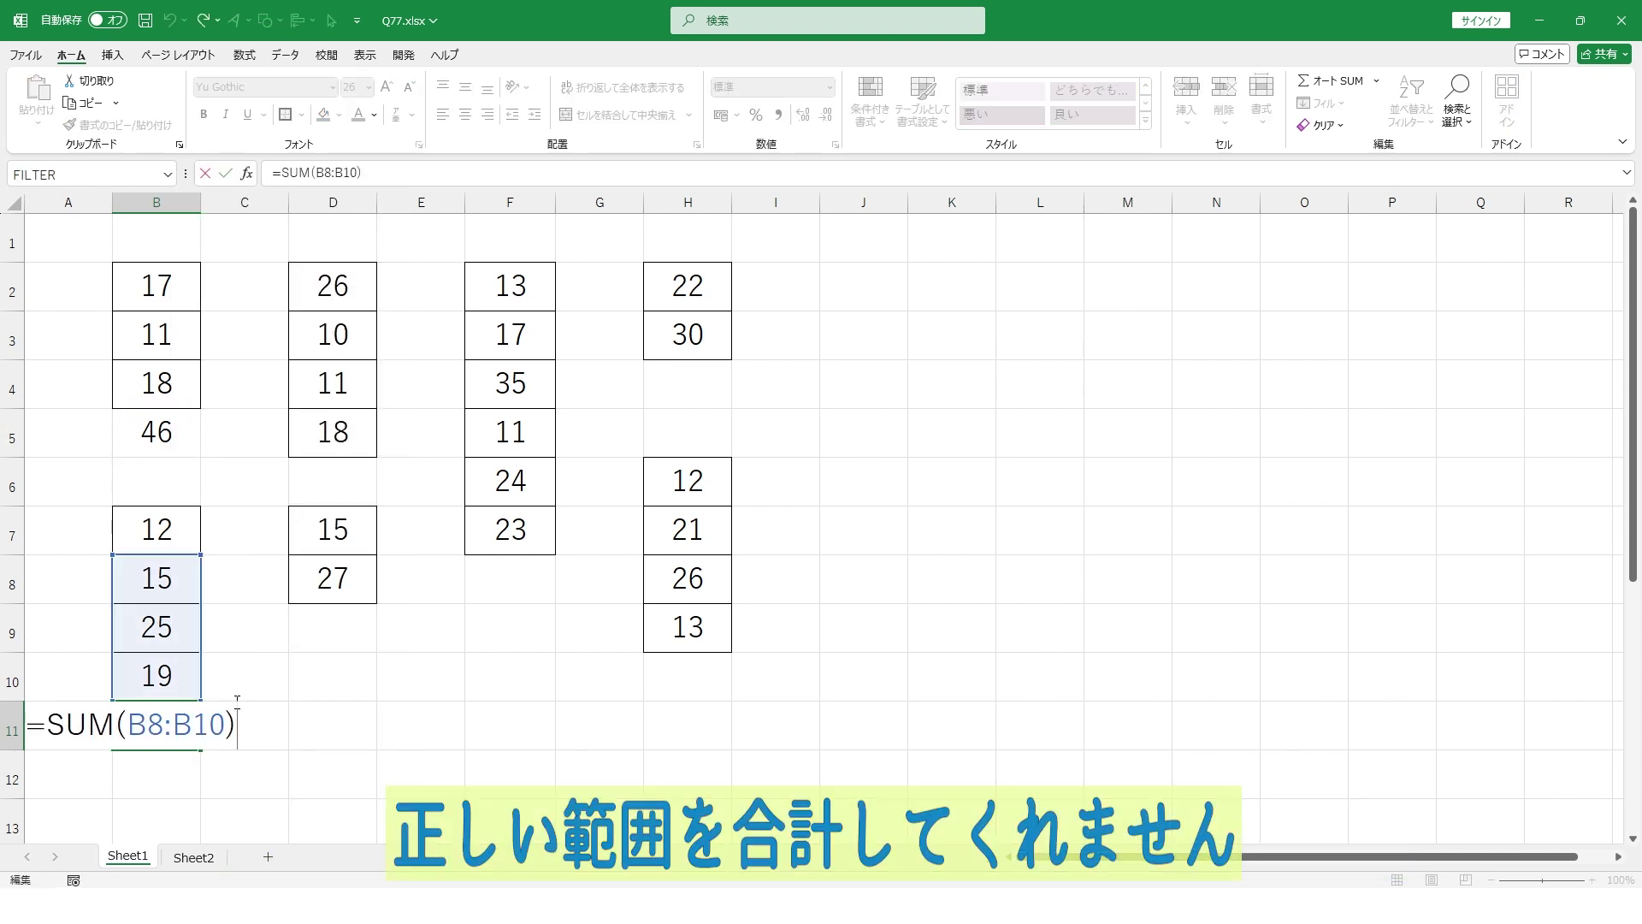
pyautogui.press('Escape')
# - Total D2:D5 in cell D6 with a SUM formula
pyautogui.click(356, 476)
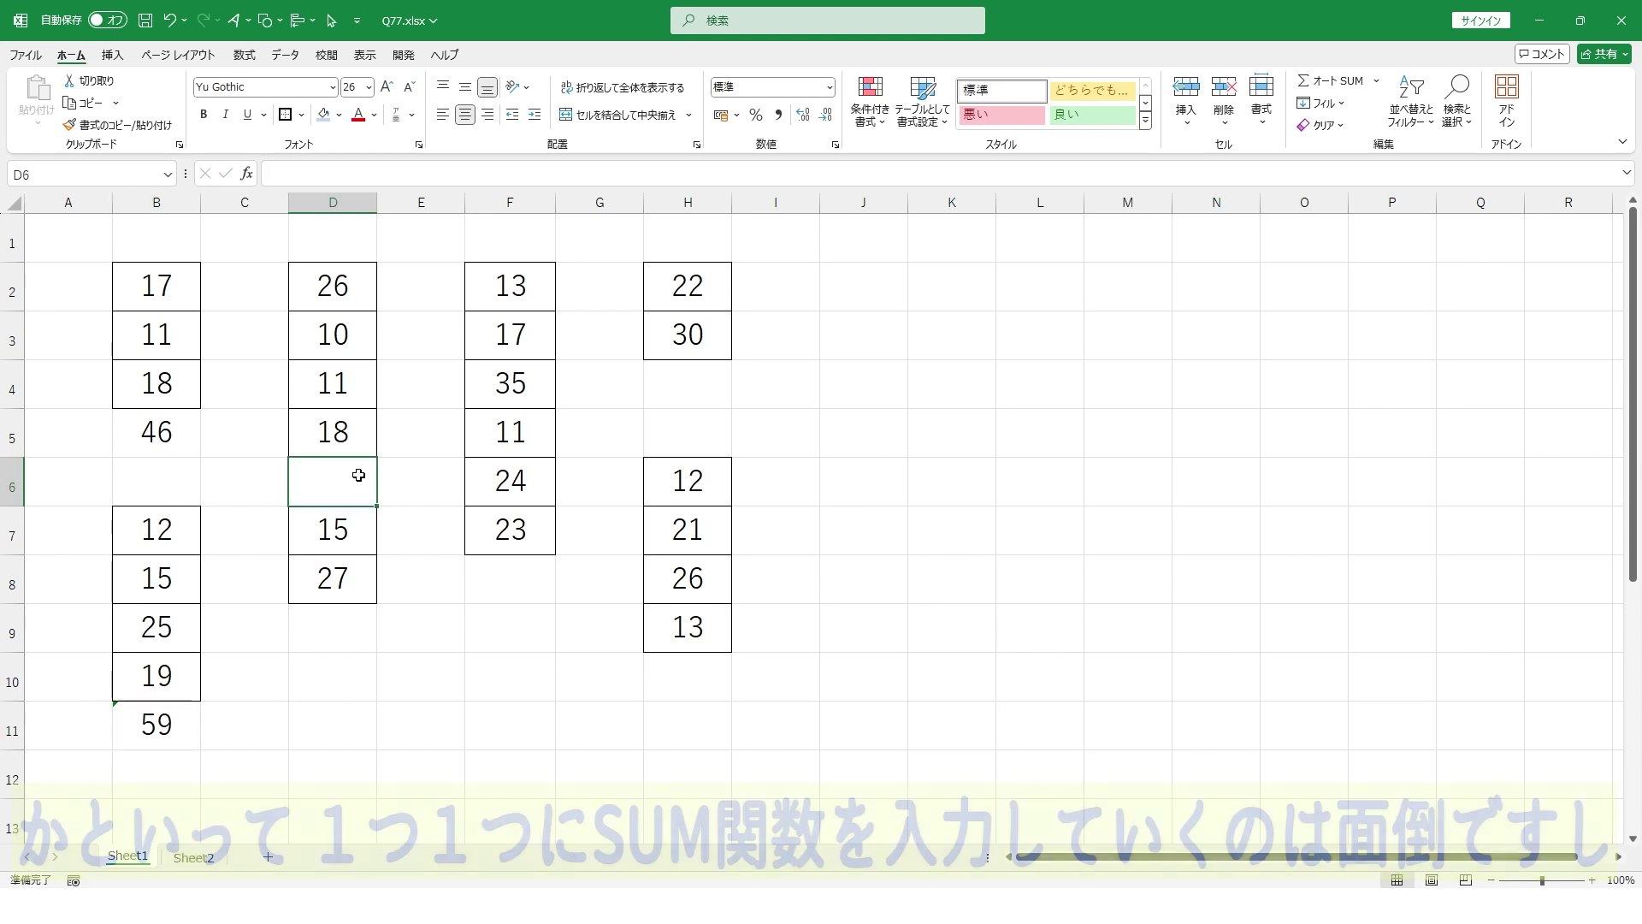
pyautogui.write('=sum(')
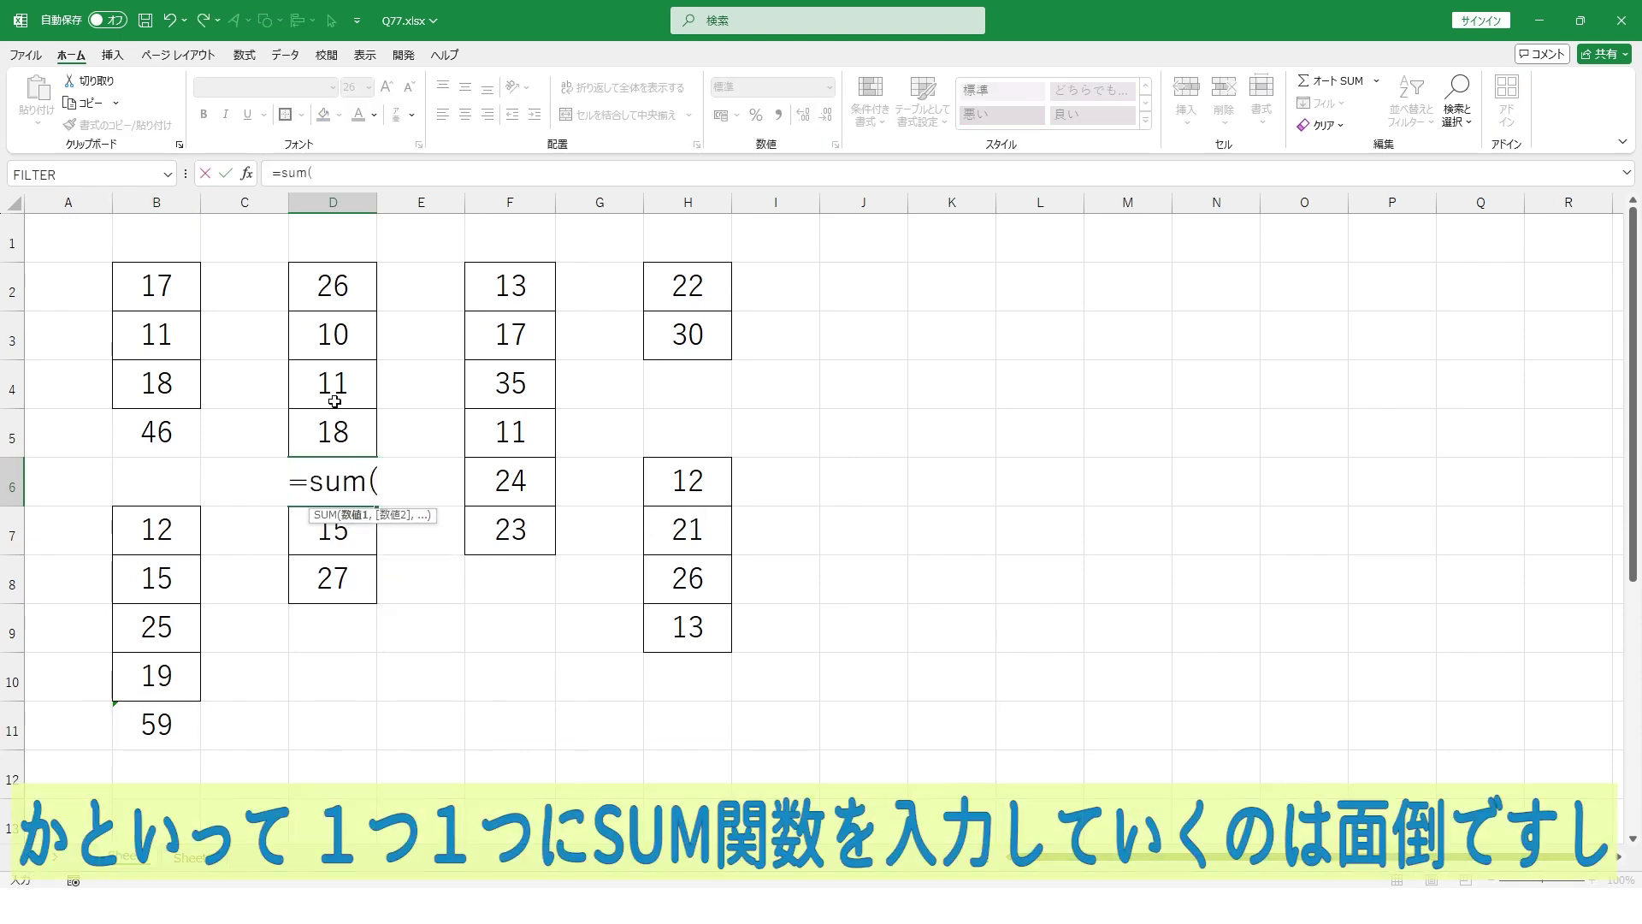
pyautogui.moveTo(323, 281); pyautogui.dragTo(329, 440)
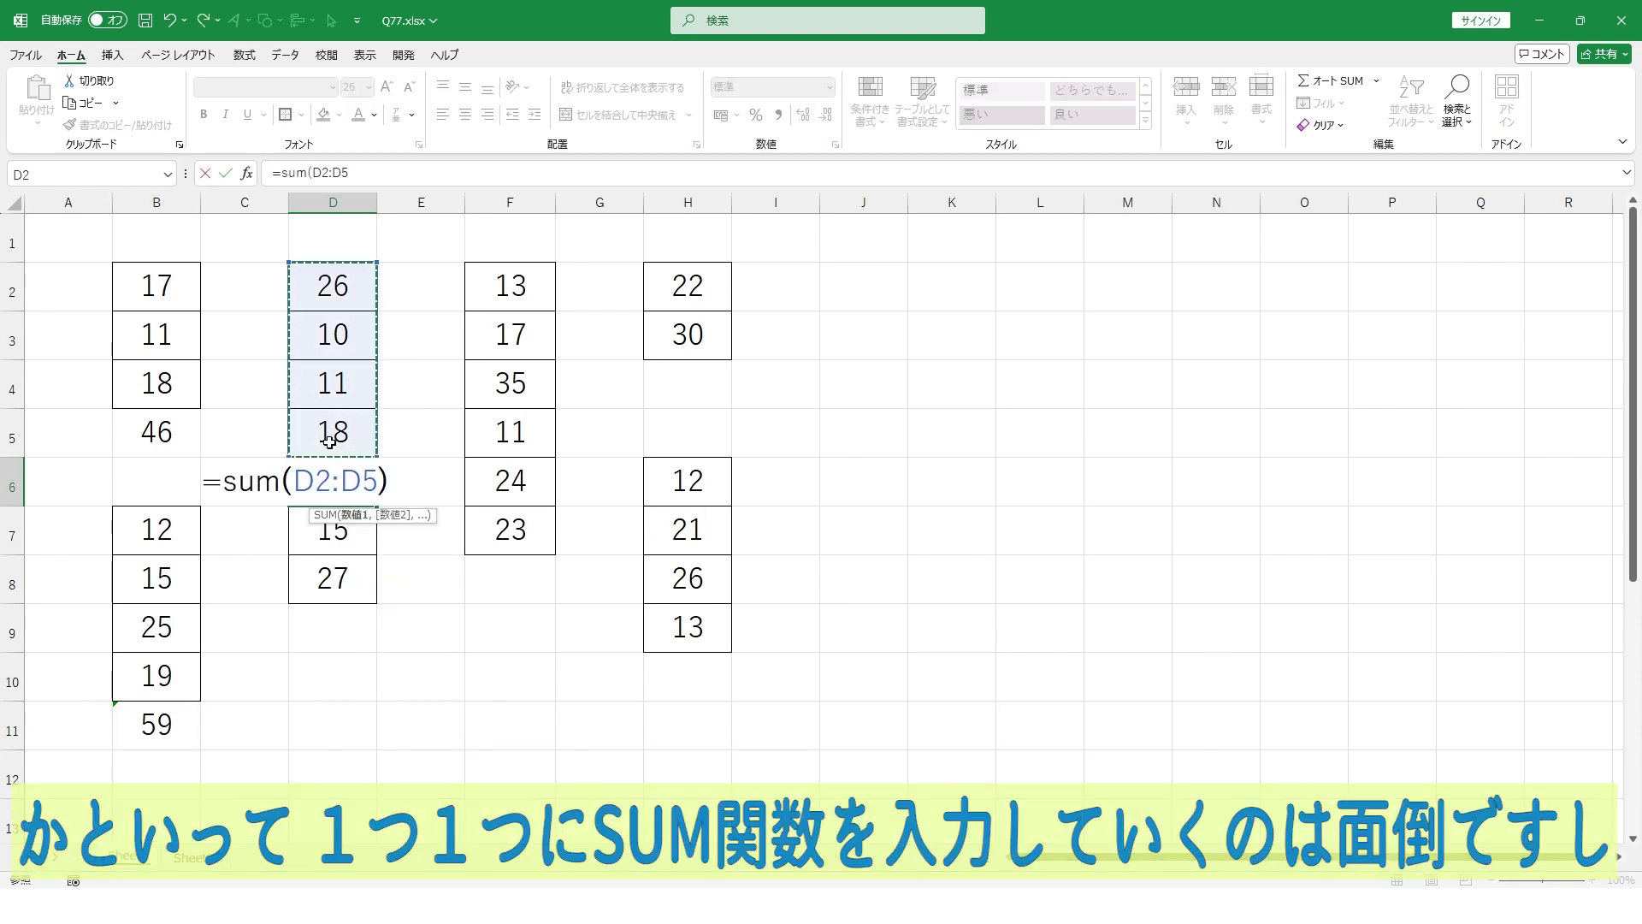
pyautogui.write(')')
pyautogui.press('Return')
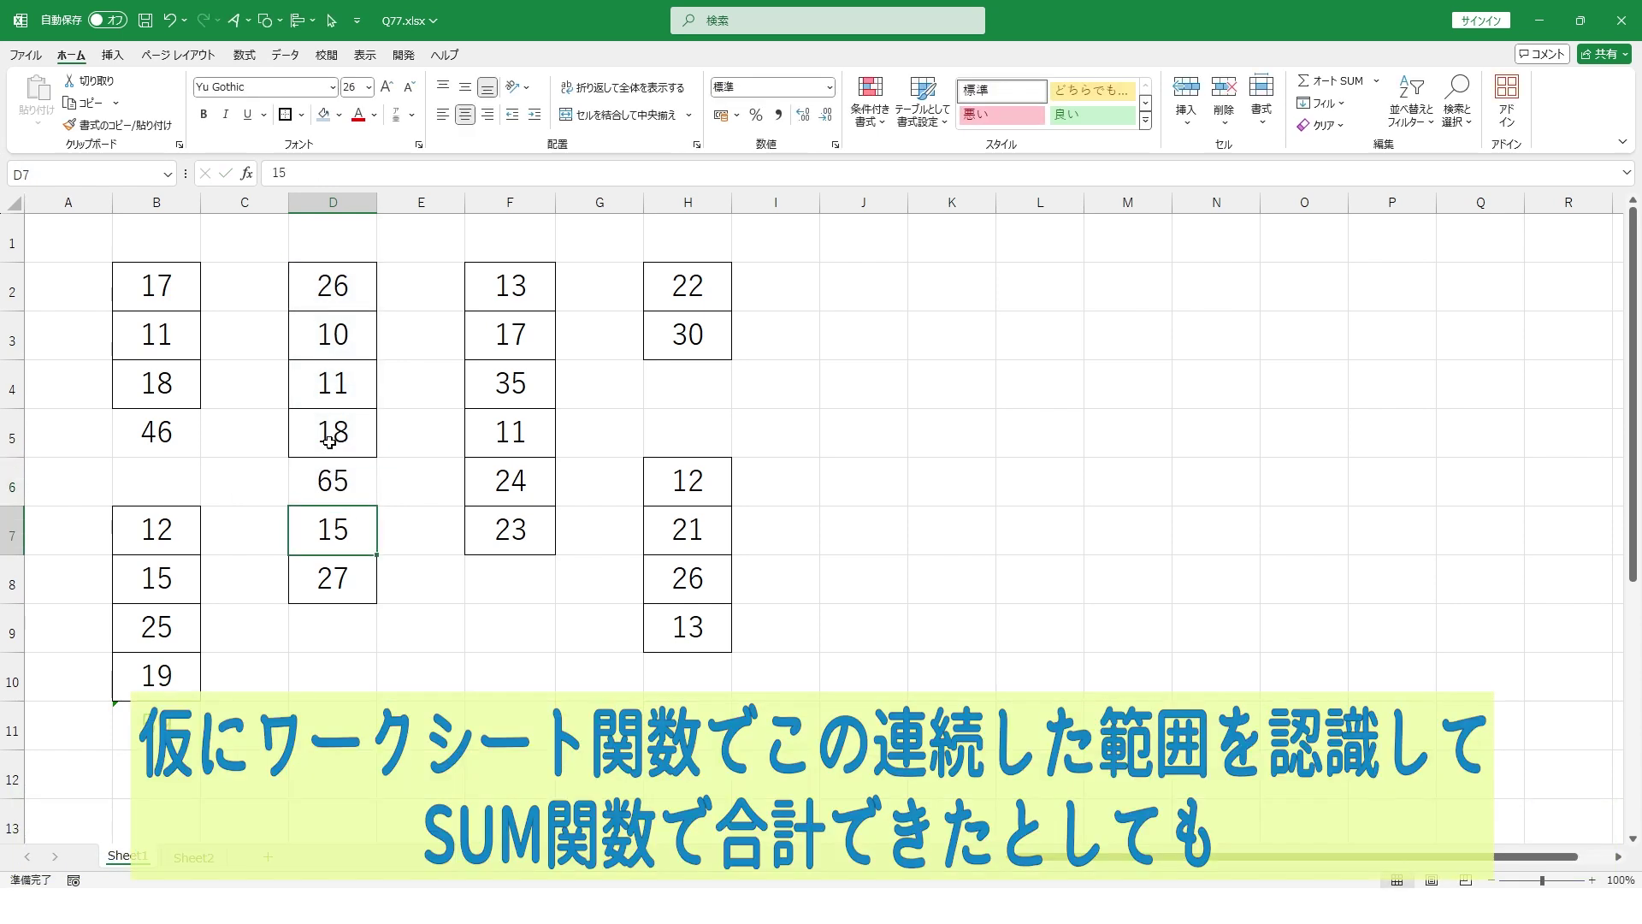
# - Total D7:D8 in cell D9 with a SUM formula
pyautogui.click(346, 625)
pyautogui.write('=sum(')
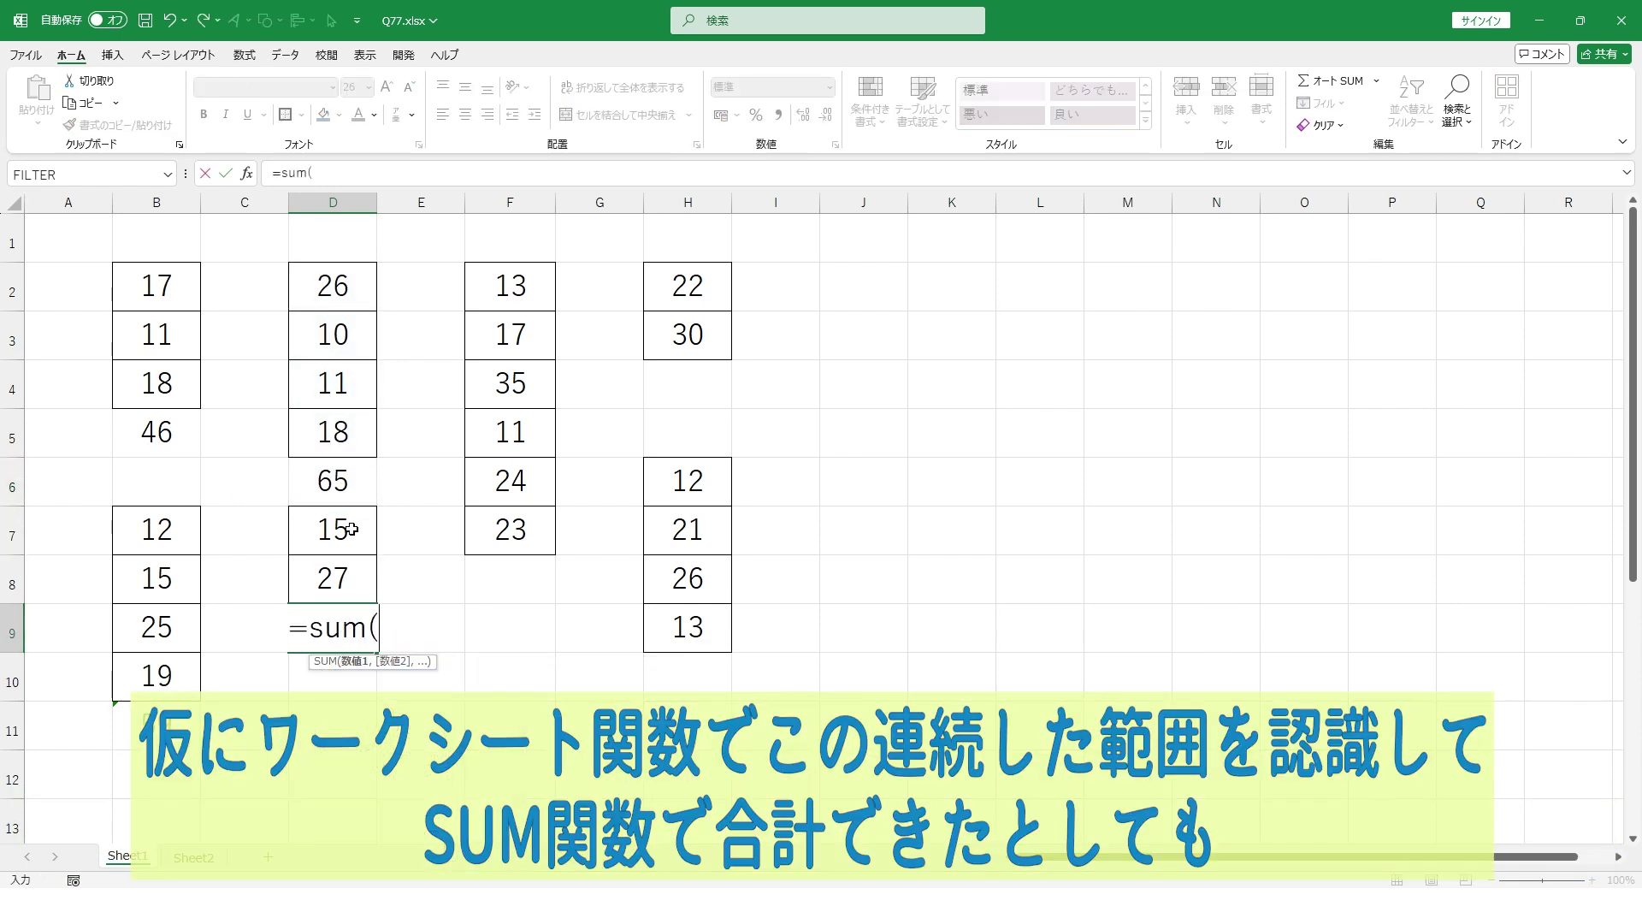
pyautogui.moveTo(350, 529); pyautogui.dragTo(353, 567)
pyautogui.press('Return')
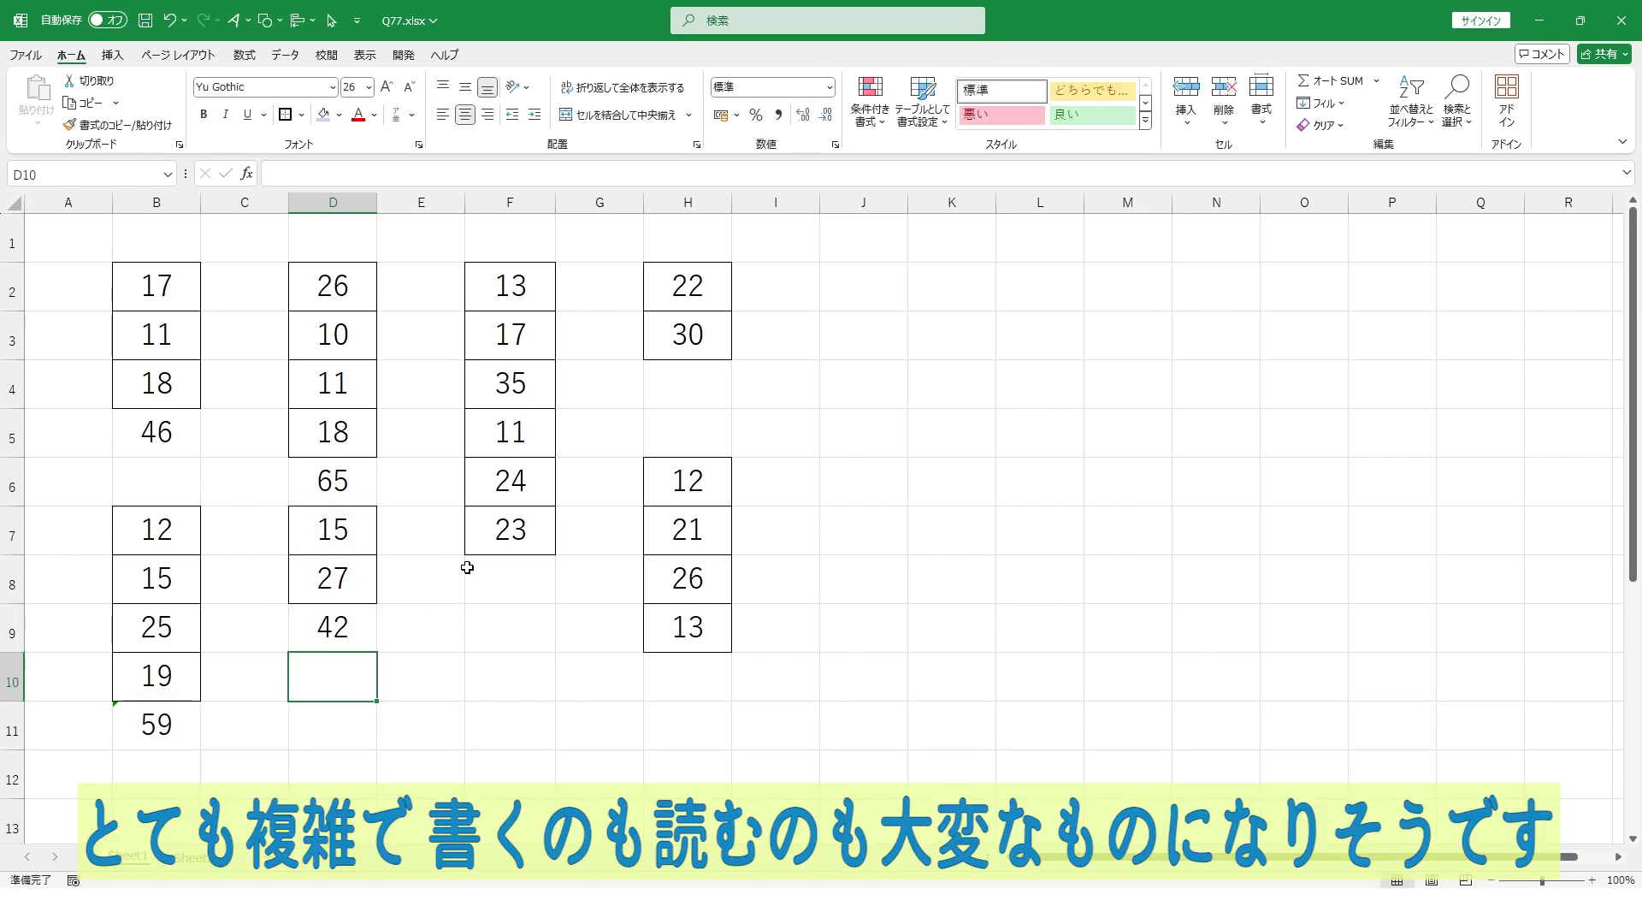
# - Undo the manually entered and pasted SUM formulas in D9, D6, B11 and B5, and clear the copy selection
pyautogui.hotkey('ctrl', 'z')
pyautogui.hotkey('ctrl', 'z')
pyautogui.hotkey('ctrl', 'z')
pyautogui.hotkey('ctrl', 'z')
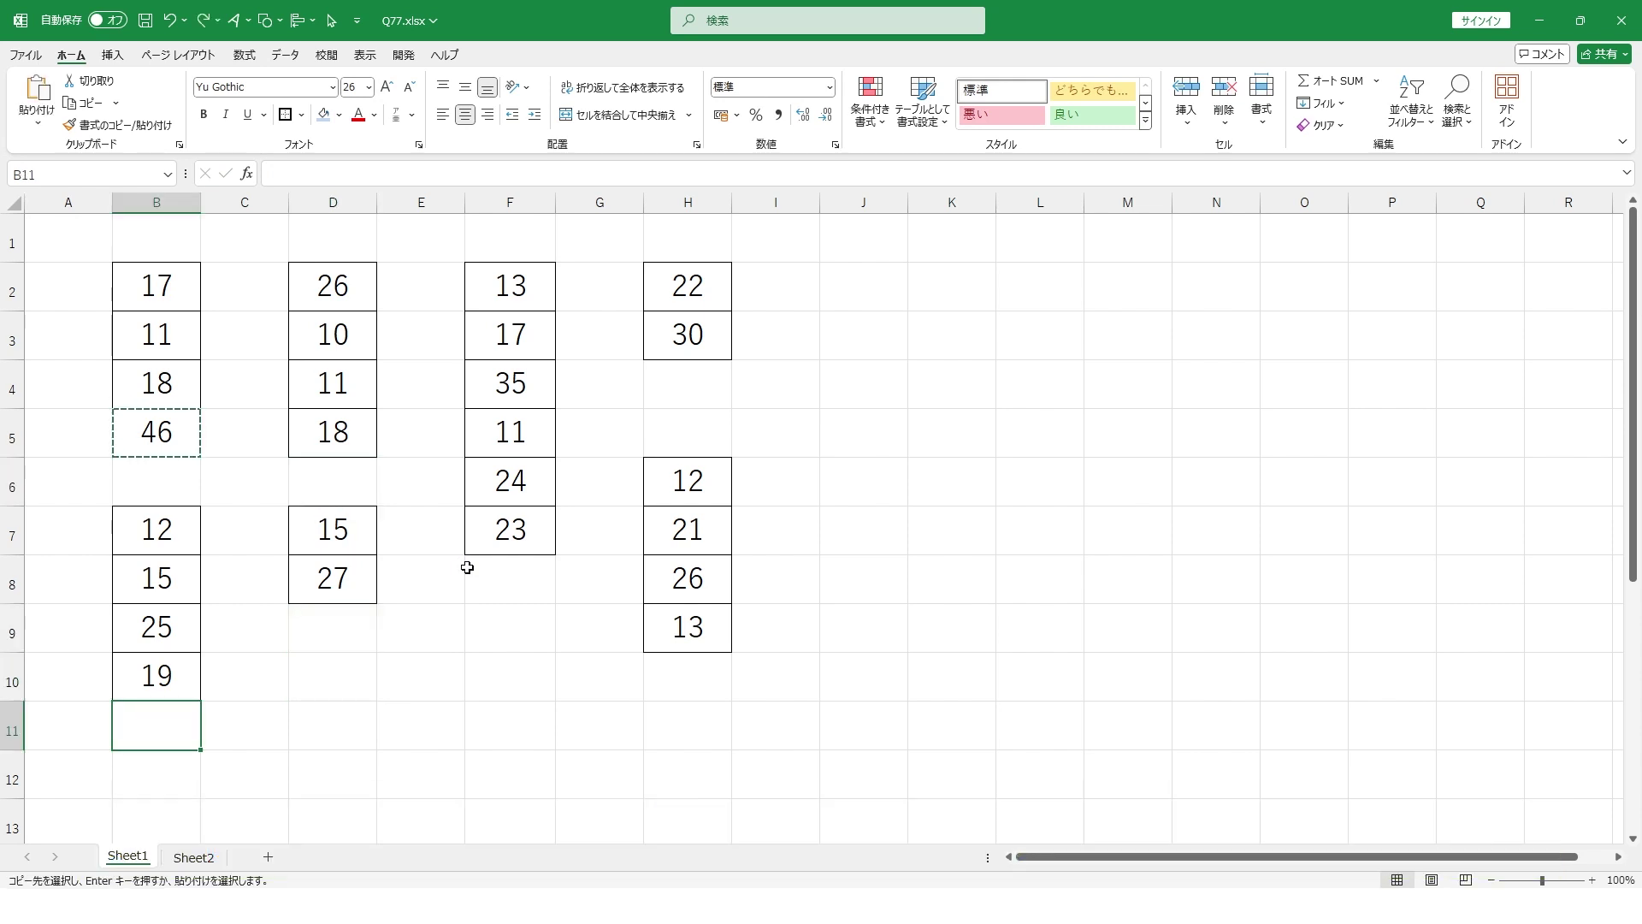
pyautogui.press('Escape')
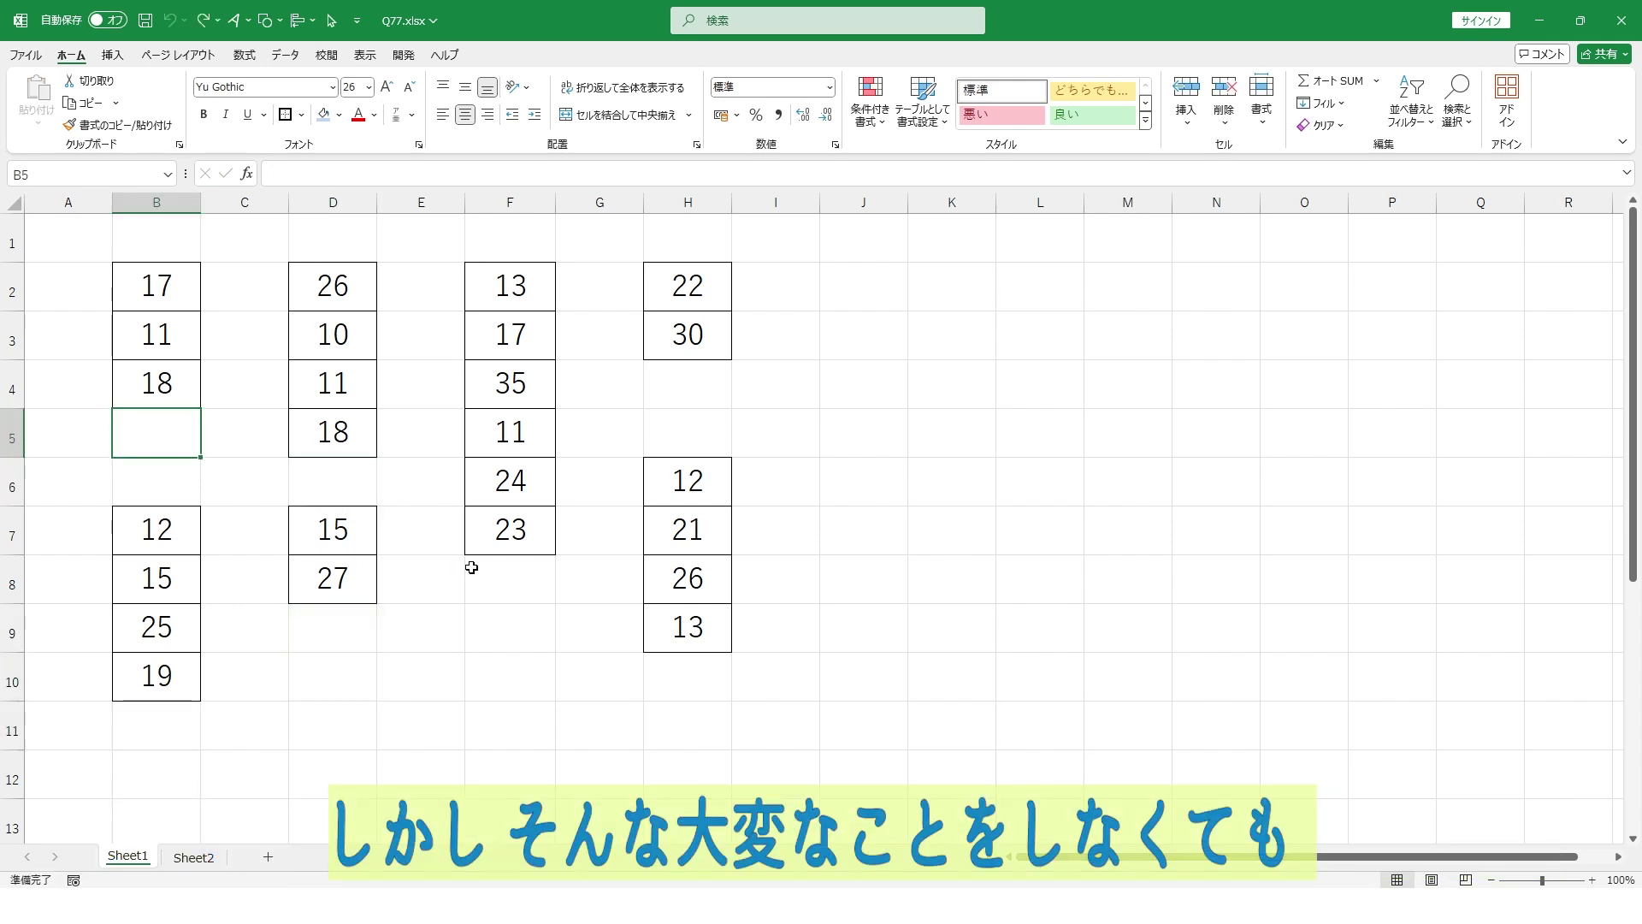
pyautogui.click(898, 389)
pyautogui.click(967, 382)
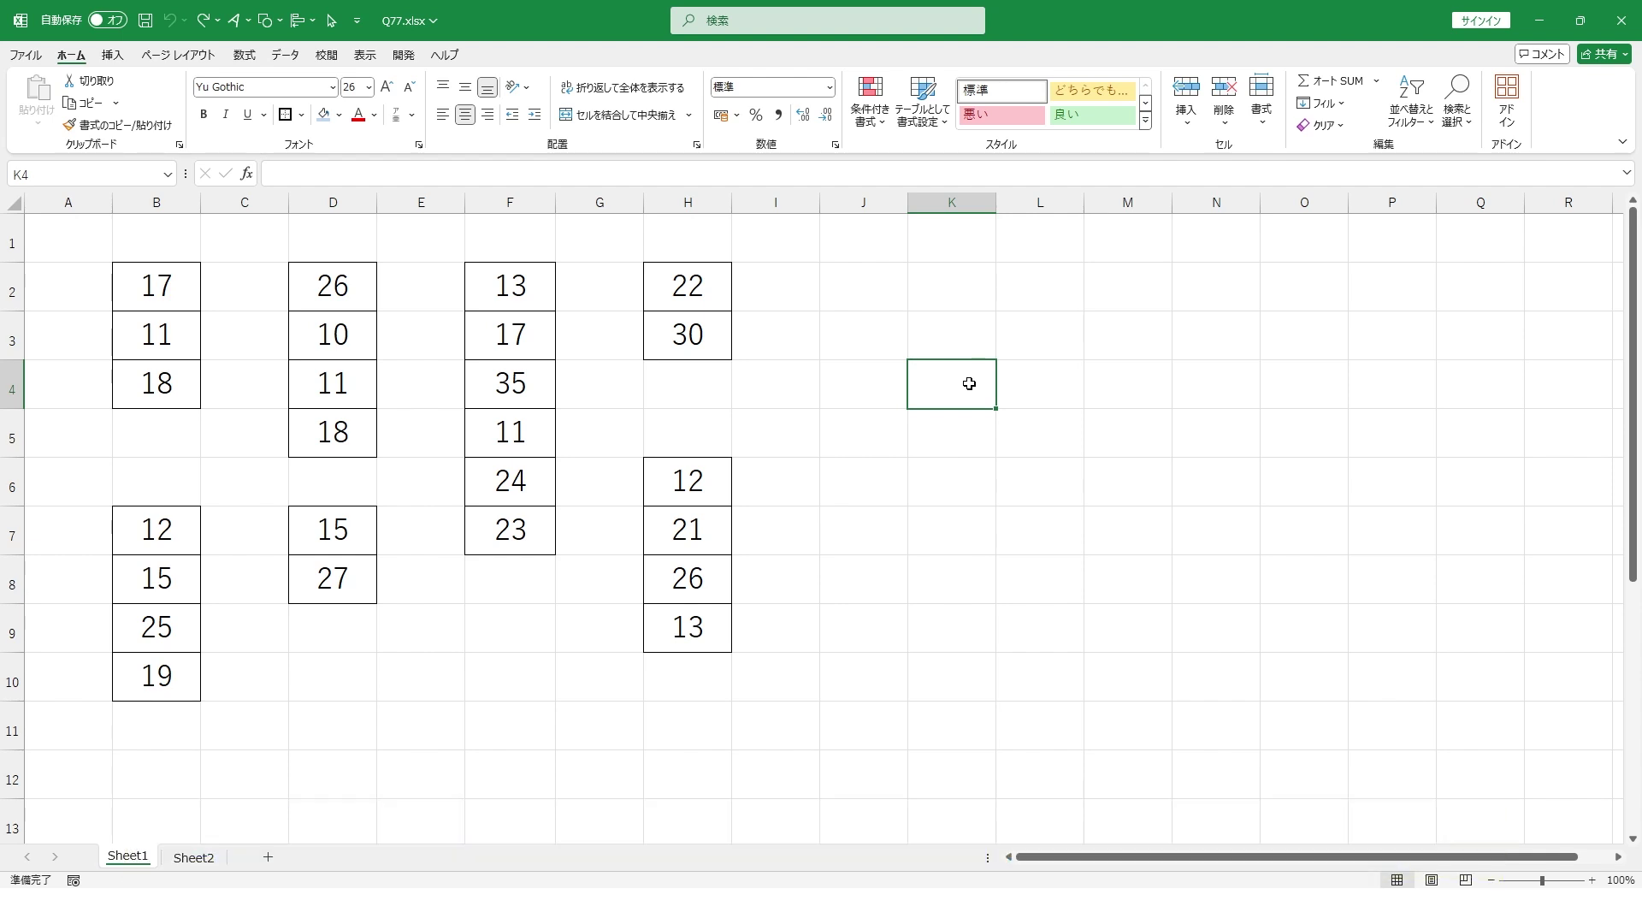
# - Select the total cells B5, B11, D6, D9, F8, H4 and H10 together and fill them all with AutoSum
pyautogui.click(166, 432)
pyautogui.keyDown('ctrl'); pyautogui.click(157, 728); pyautogui.keyUp('ctrl')
pyautogui.keyDown('ctrl'); pyautogui.click(337, 480); pyautogui.keyUp('ctrl')
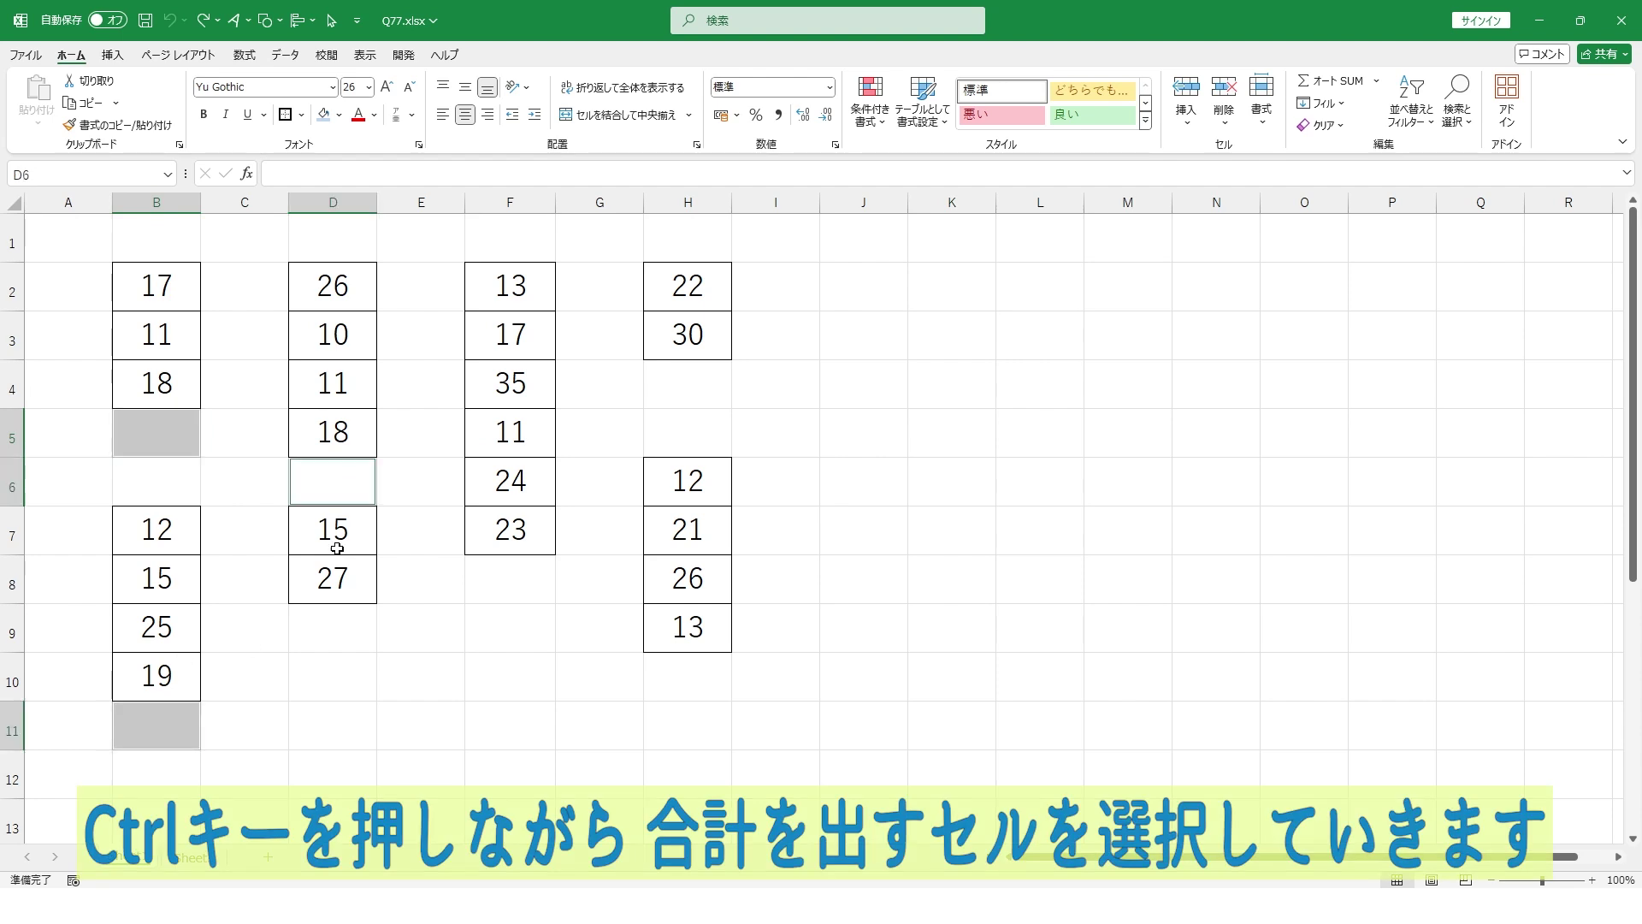
pyautogui.keyDown('ctrl'); pyautogui.click(333, 611); pyautogui.keyUp('ctrl')
pyautogui.keyDown('ctrl'); pyautogui.click(513, 573); pyautogui.keyUp('ctrl')
pyautogui.keyDown('ctrl'); pyautogui.click(691, 392); pyautogui.keyUp('ctrl')
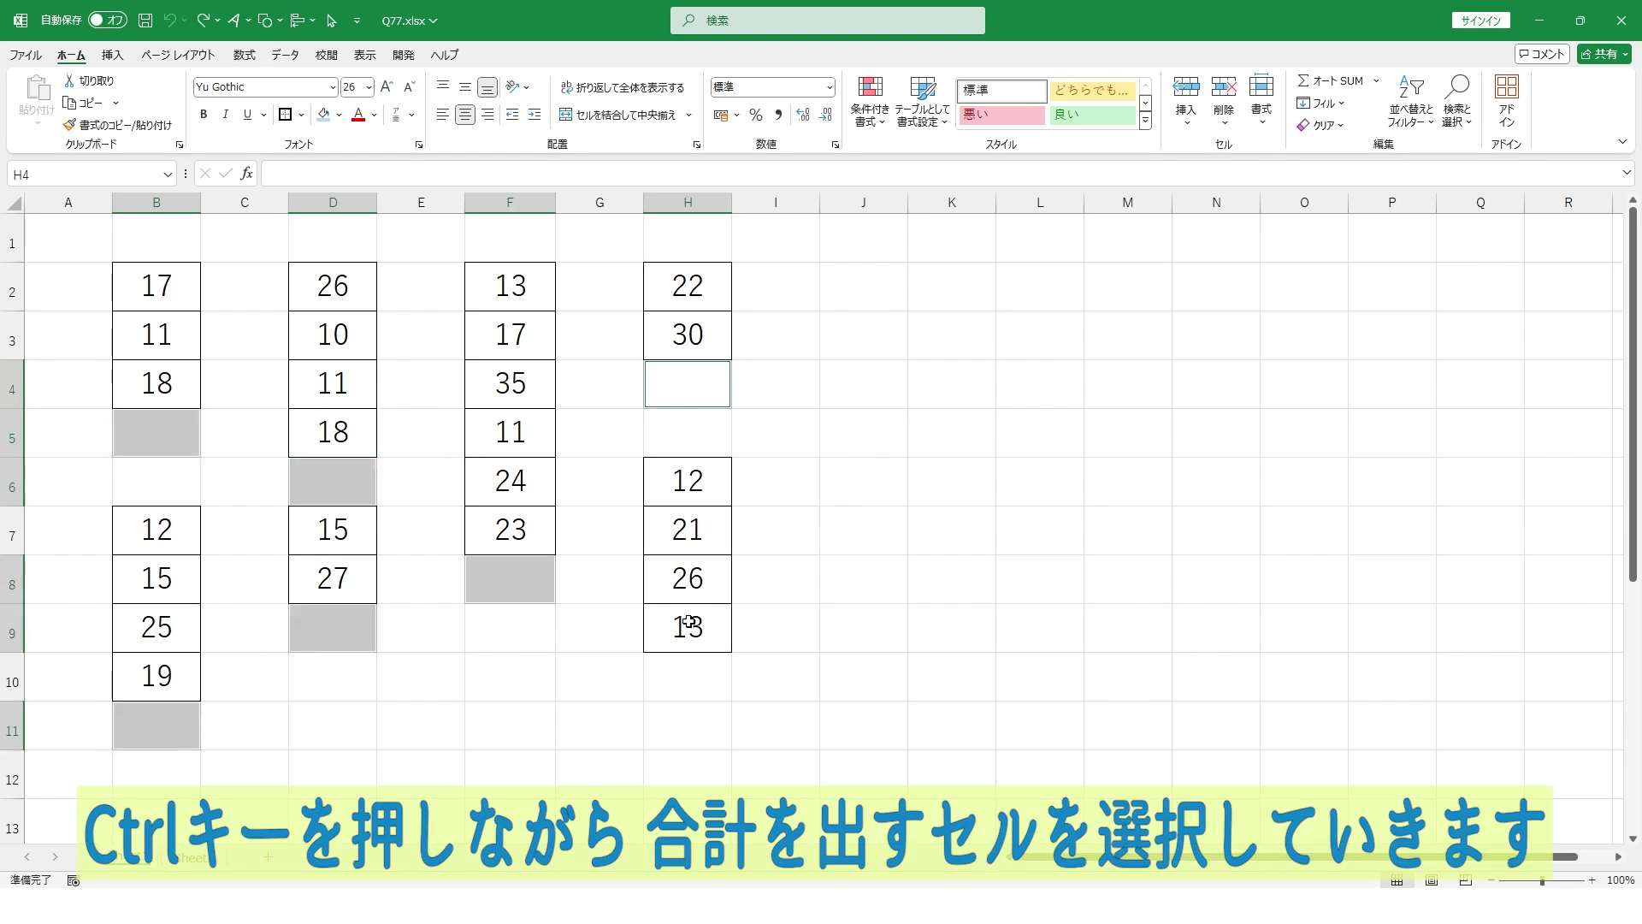
pyautogui.keyDown('ctrl'); pyautogui.click(688, 665); pyautogui.keyUp('ctrl')
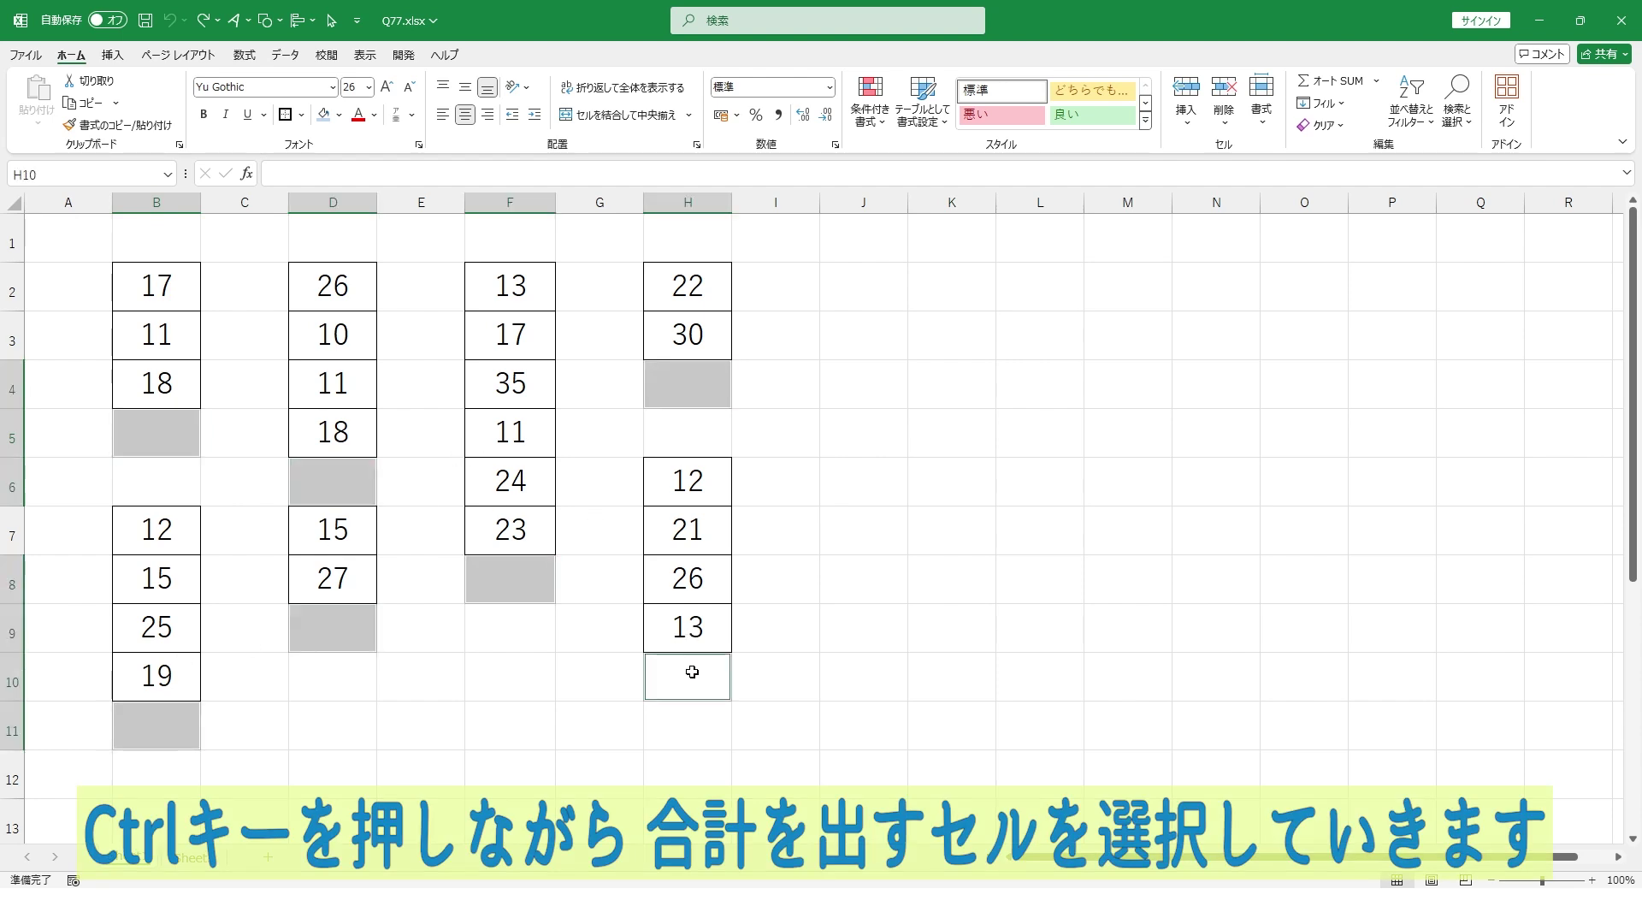
pyautogui.click(1317, 84)
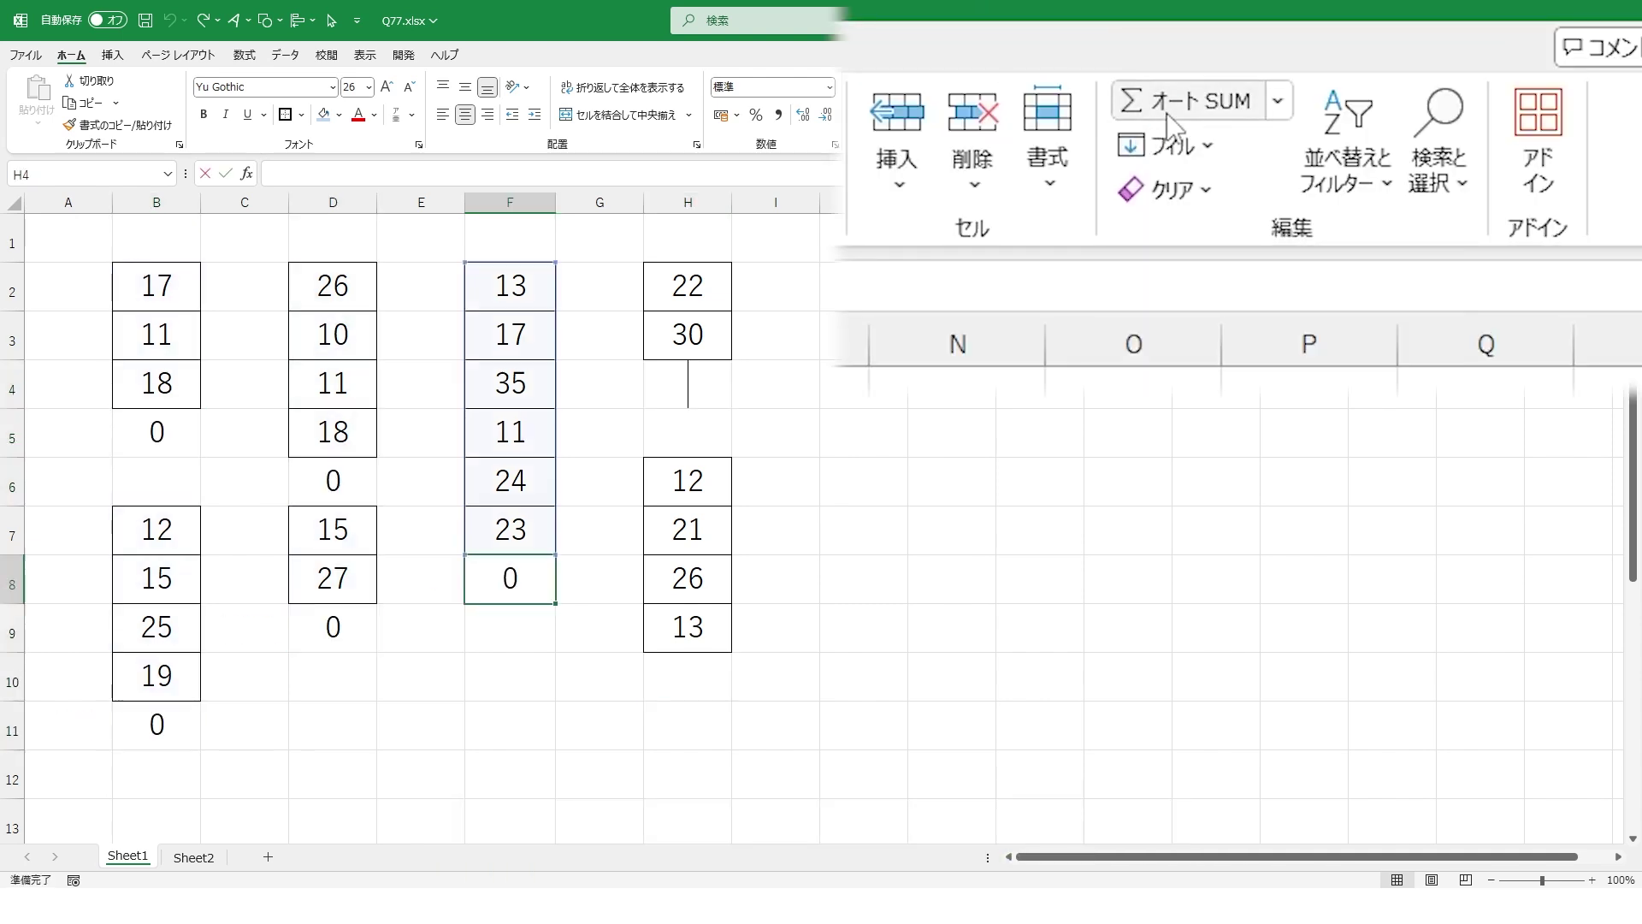
pyautogui.click(927, 377)
# - Check the ranges referenced by the SUM formulas in B5, B11, D9 and F8, leaving the formulas unedited
pyautogui.click(171, 436)
pyautogui.press('F2')
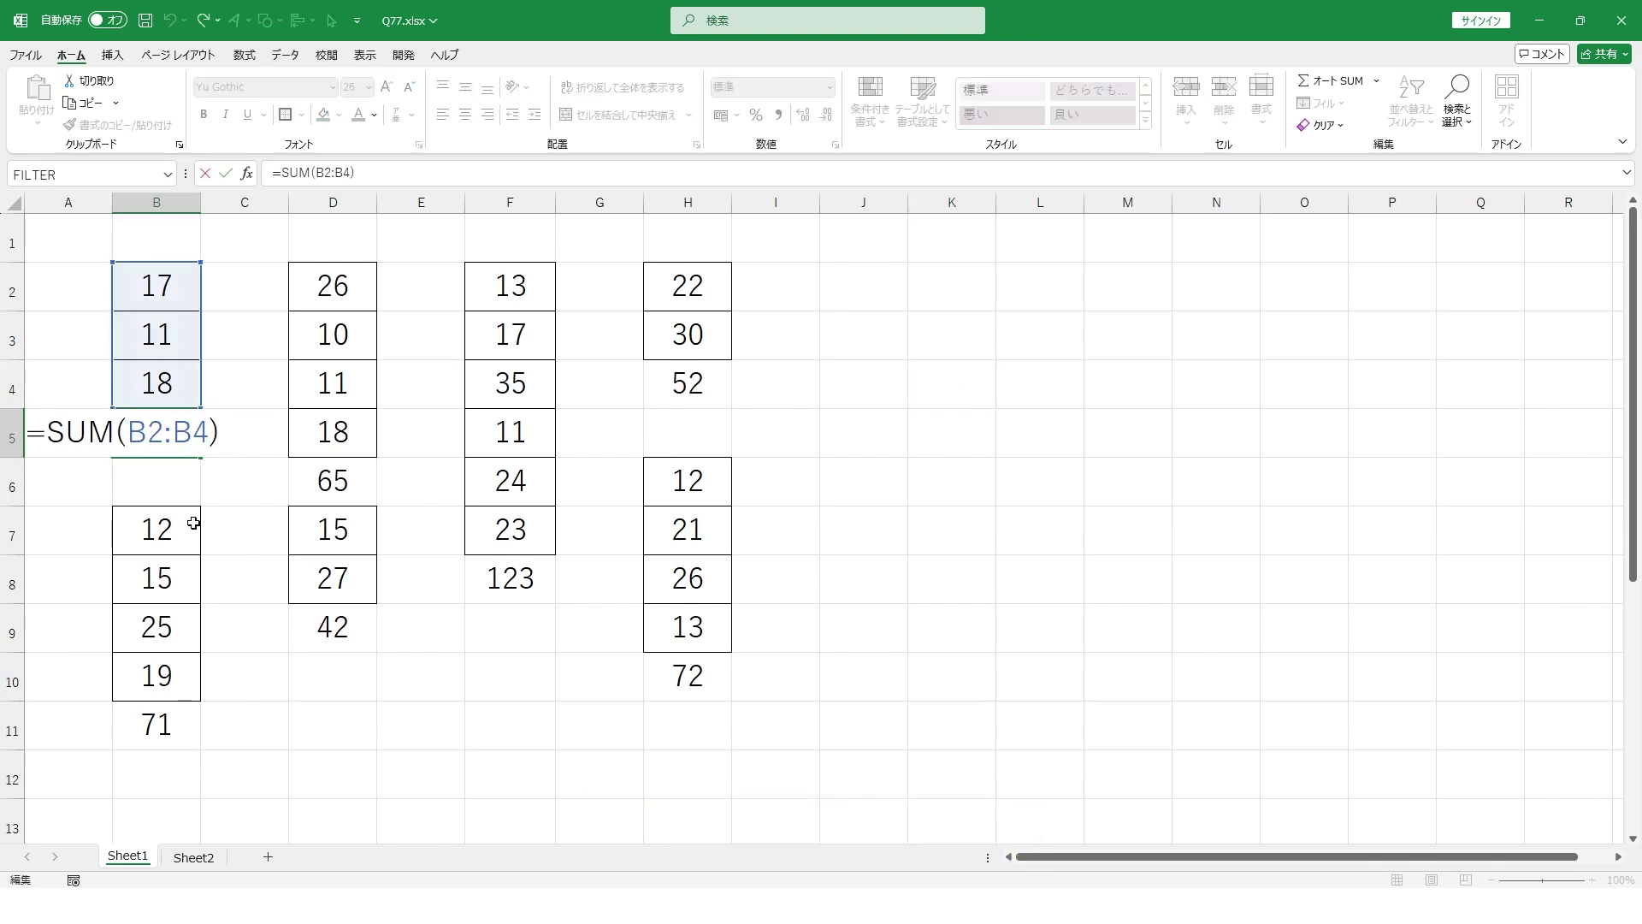
pyautogui.press('Escape')
pyautogui.click(167, 722)
pyautogui.press('F2')
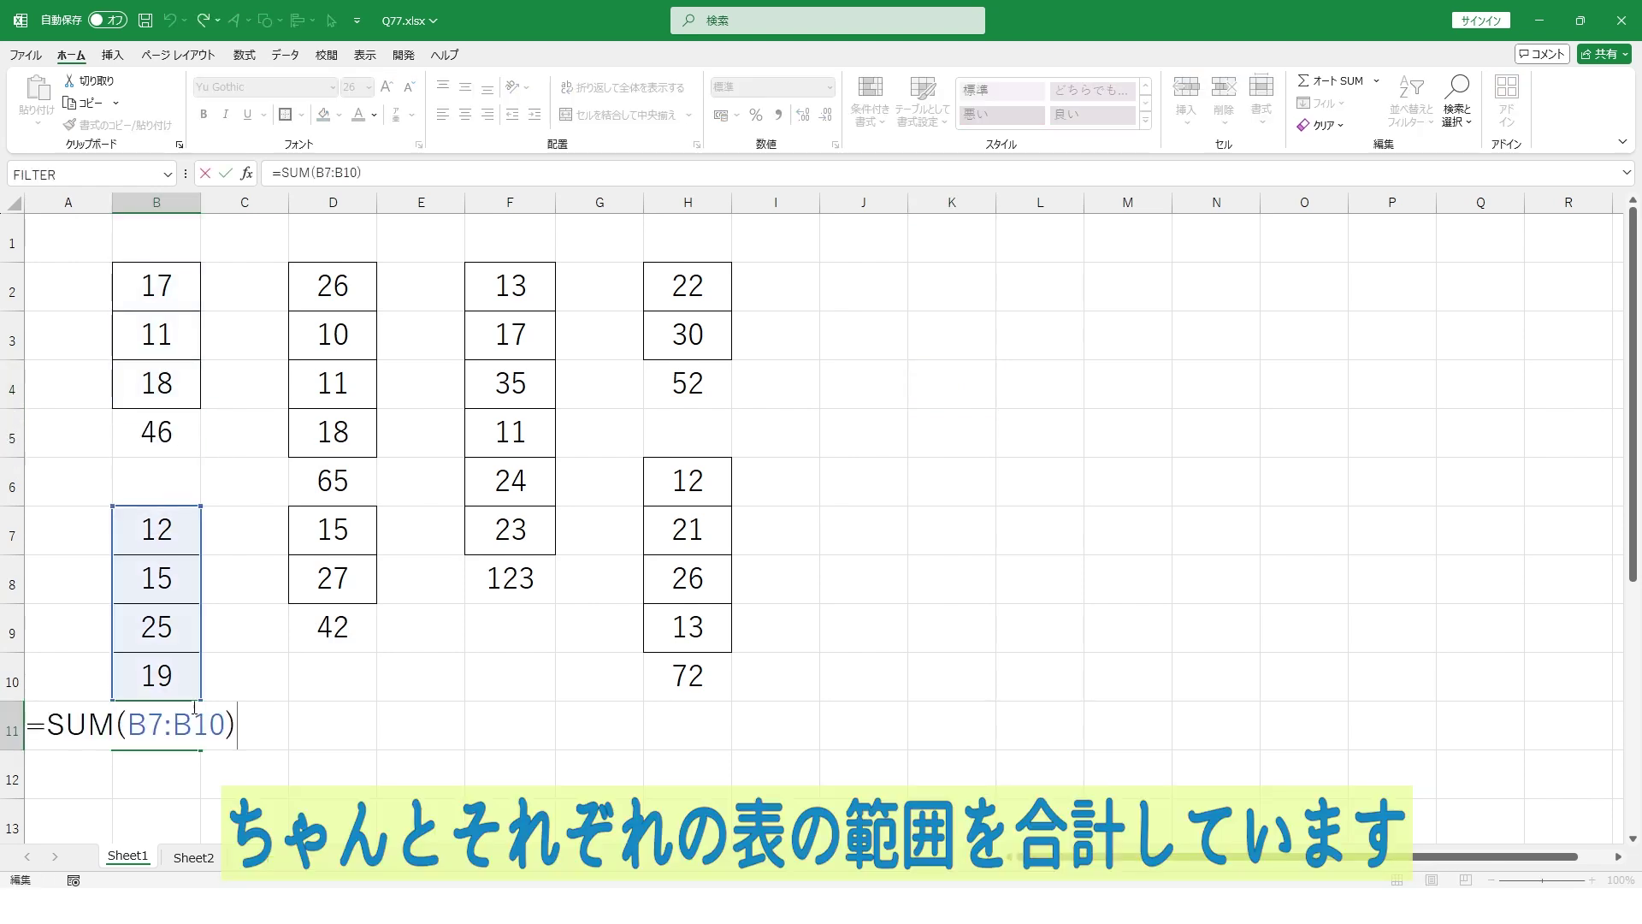
pyautogui.press('Escape')
pyautogui.click(333, 628)
pyautogui.press('F2')
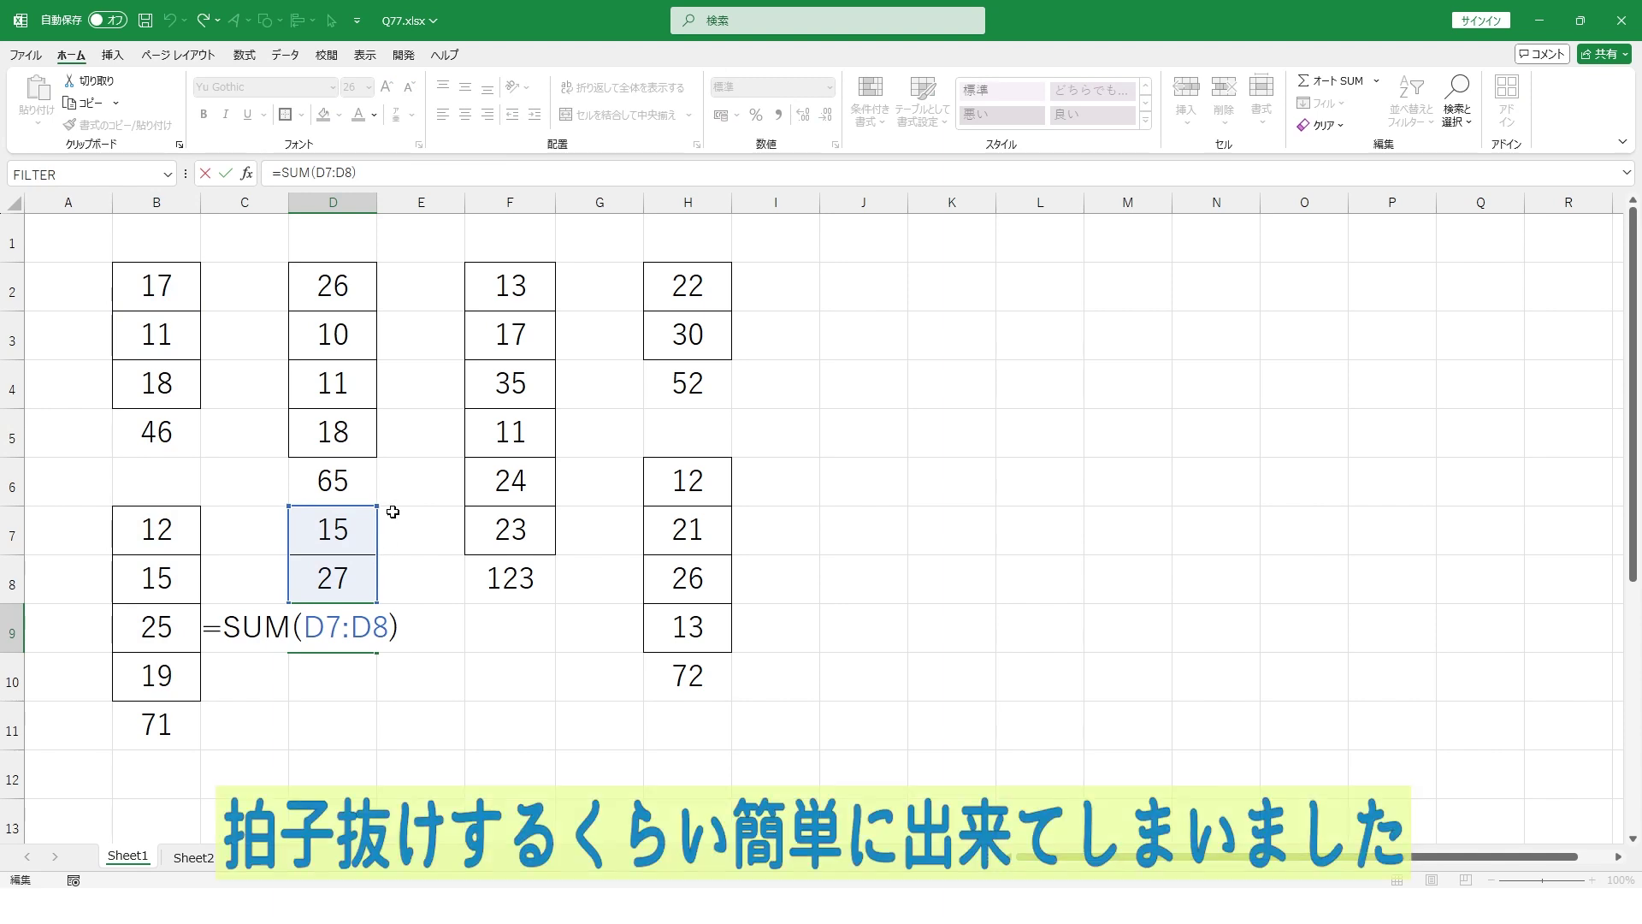
pyautogui.press('Escape')
pyautogui.click(518, 587)
pyautogui.press('F2')
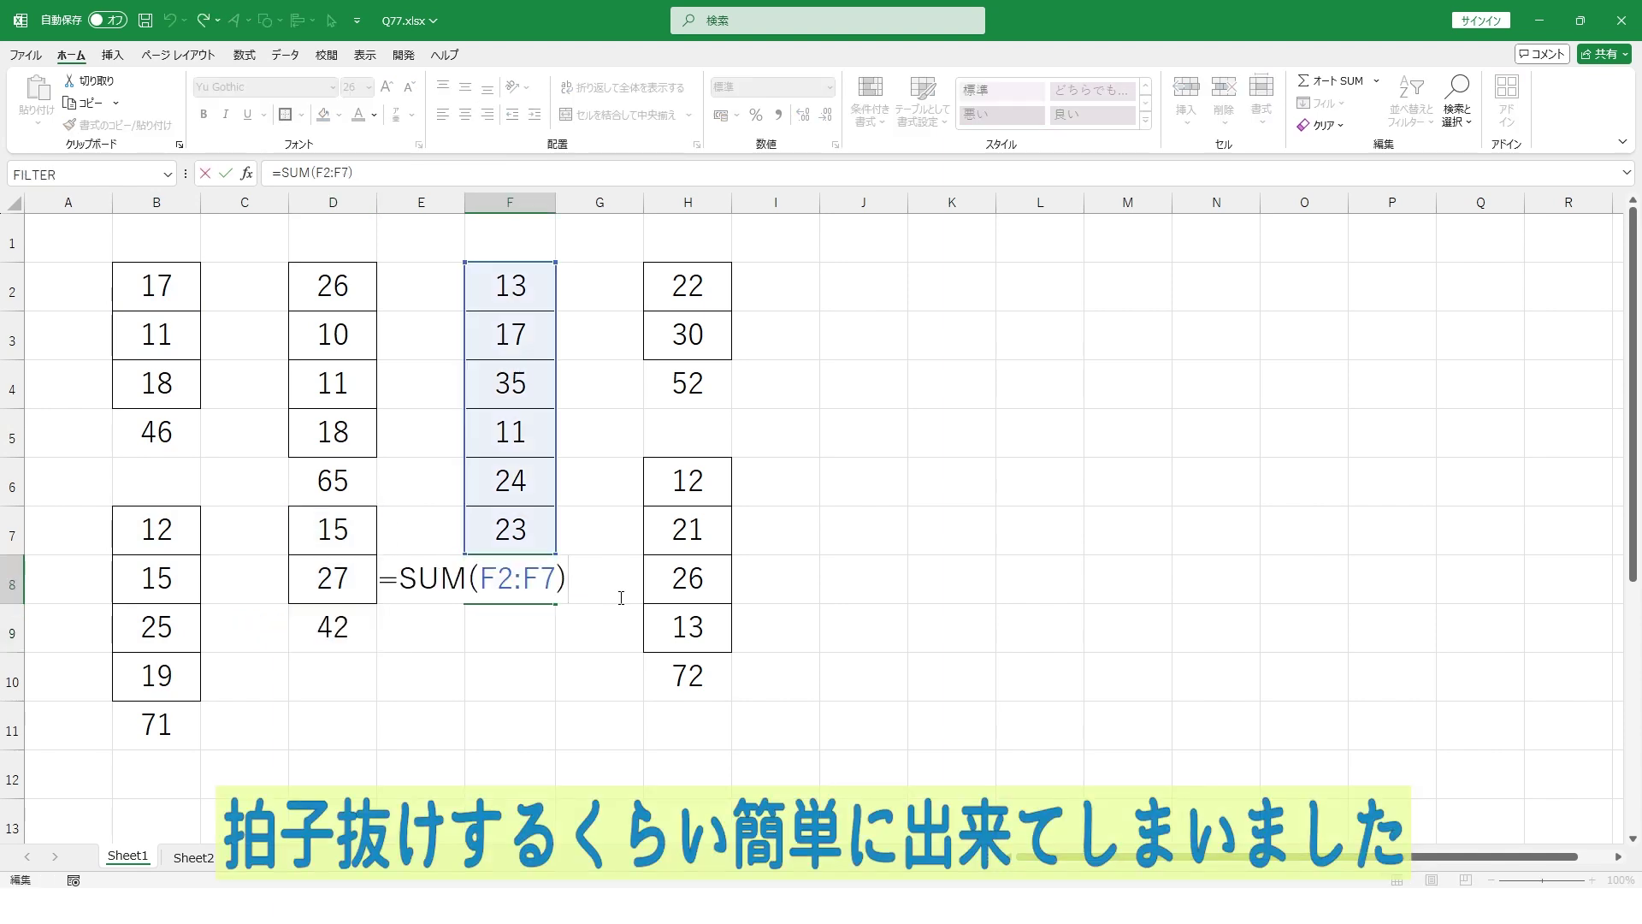
pyautogui.press('Escape')
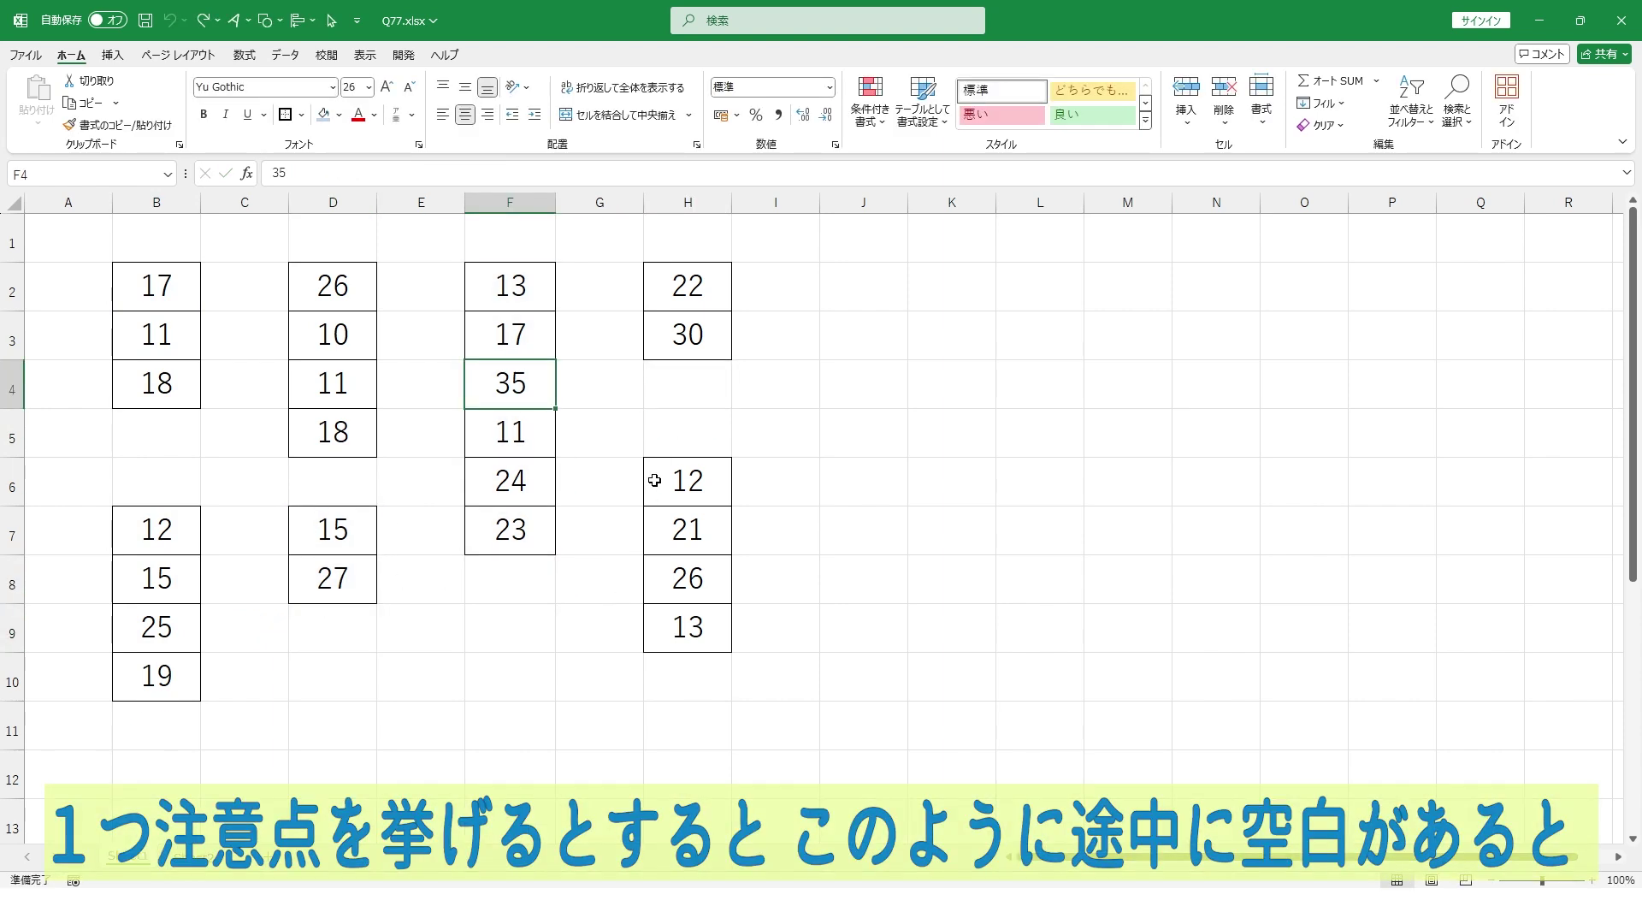
# - Clear the value in F4 and try AutoSum in F8 with the gap in the column
pyautogui.press('Delete')
pyautogui.click(629, 437)
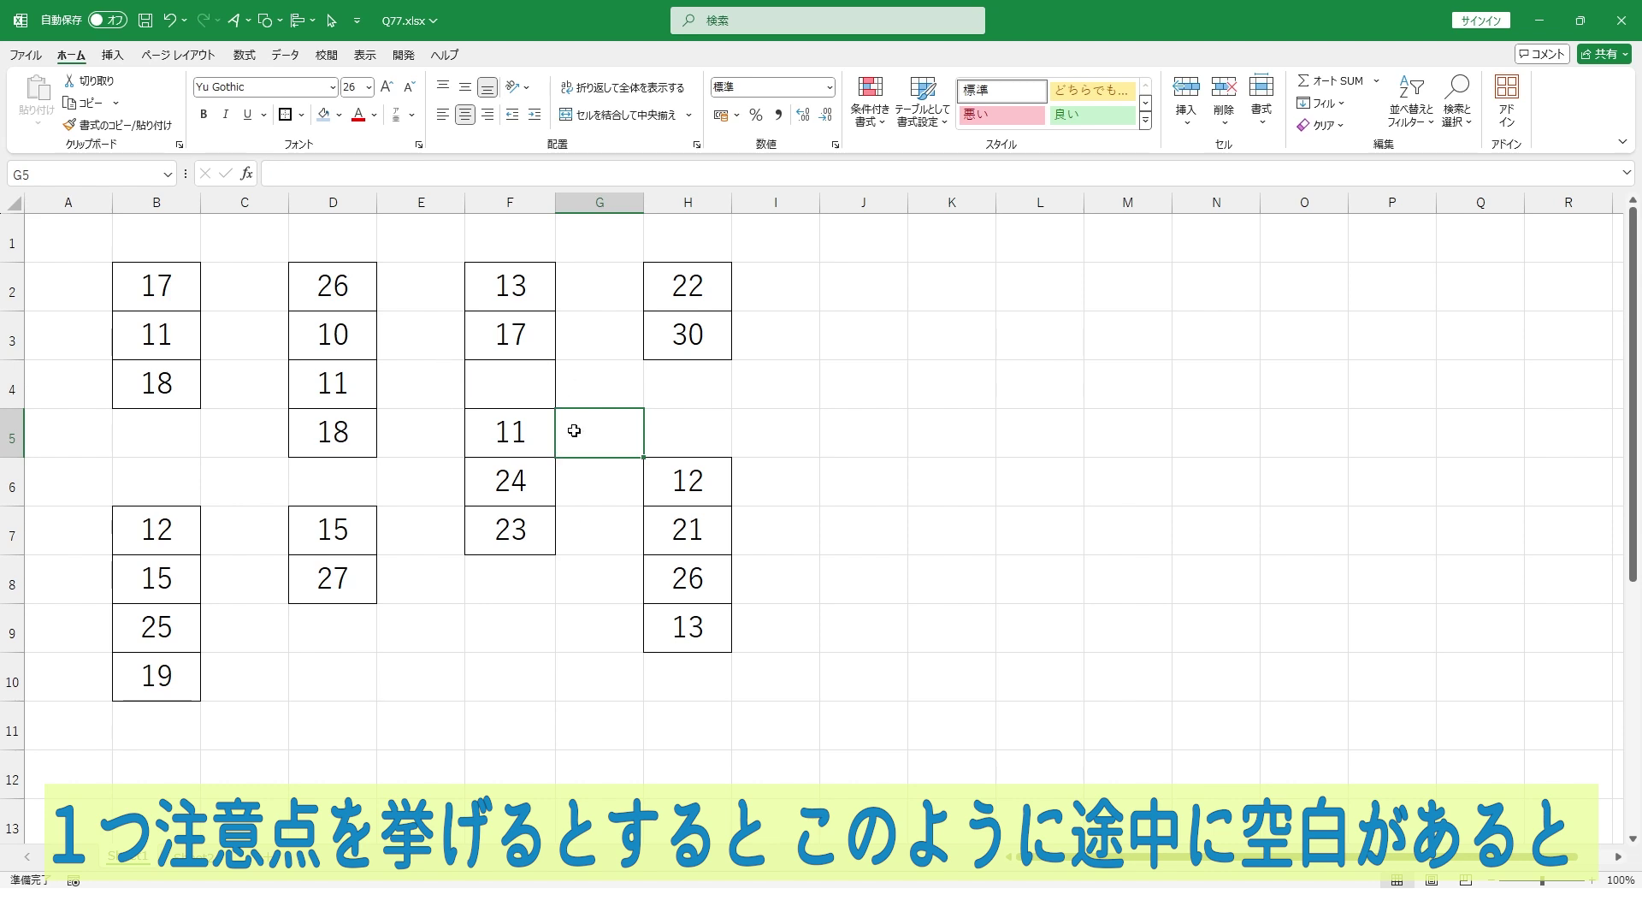
pyautogui.click(513, 578)
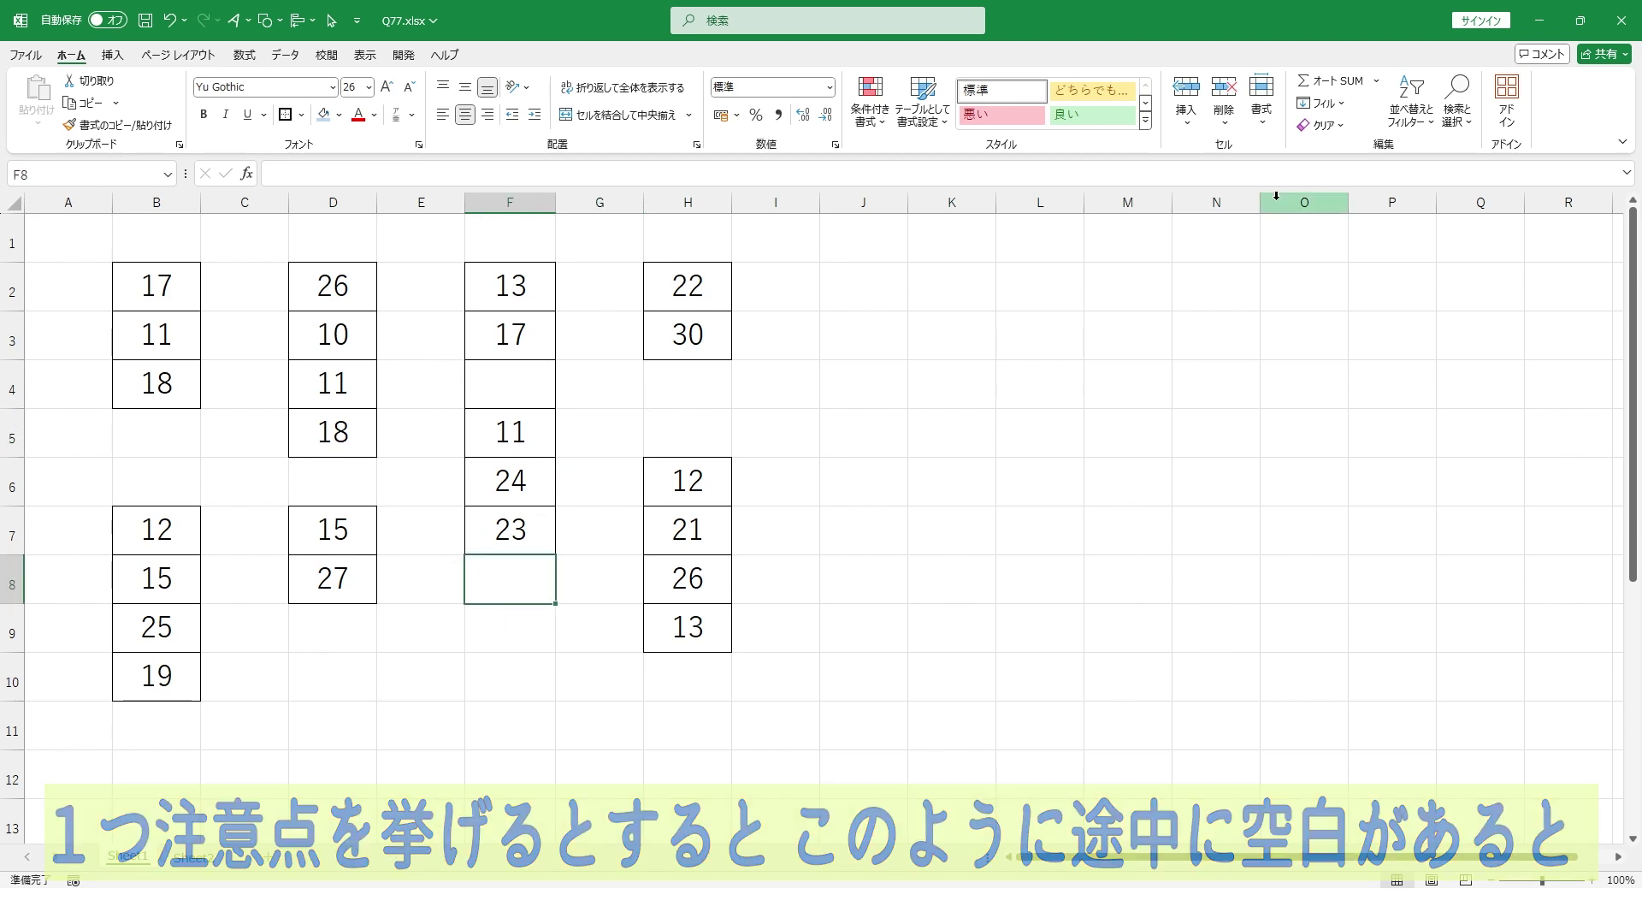
pyautogui.click(1330, 81)
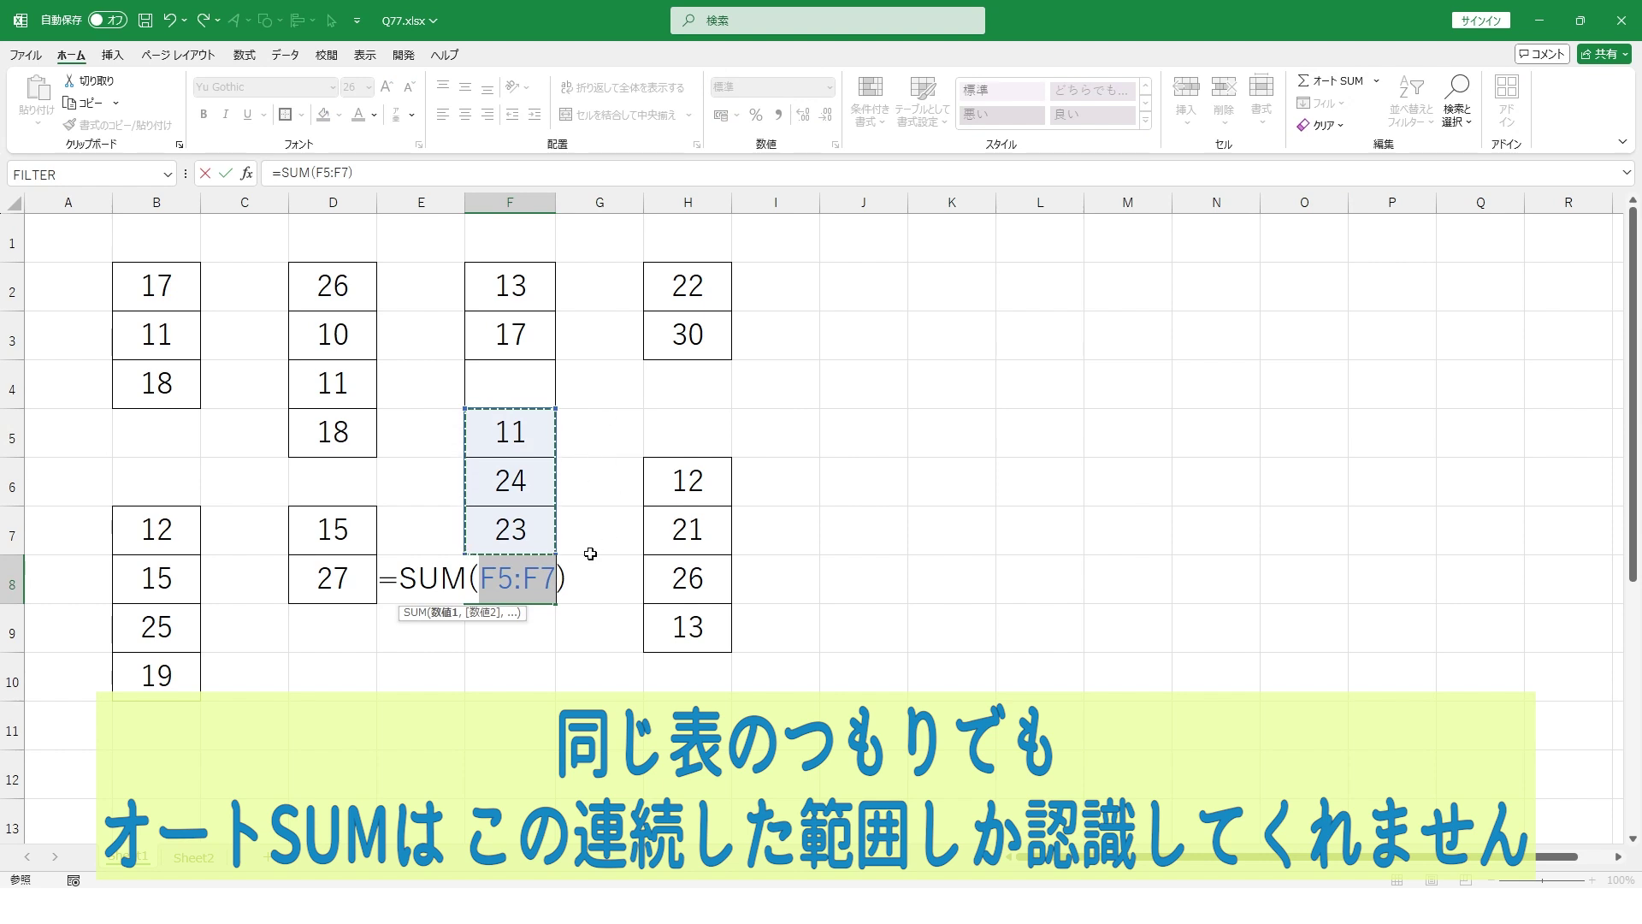
pyautogui.press('Escape')
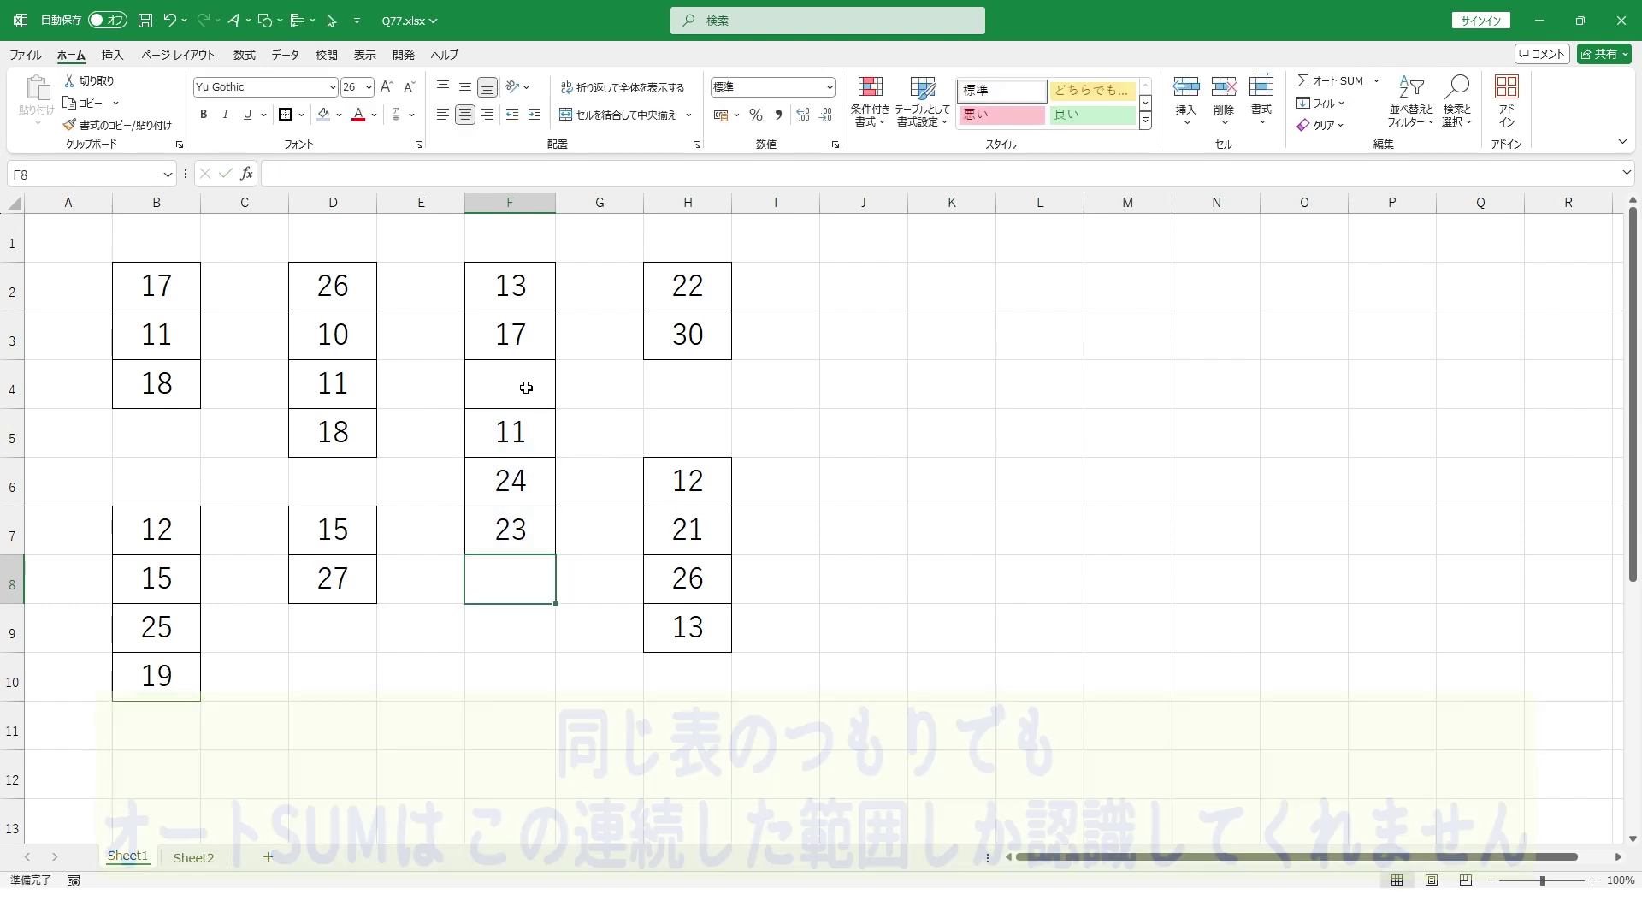
# - Enter 0 in the blank cell F4 and select the total cell F8 beneath the column
pyautogui.click(526, 387)
pyautogui.write('0')
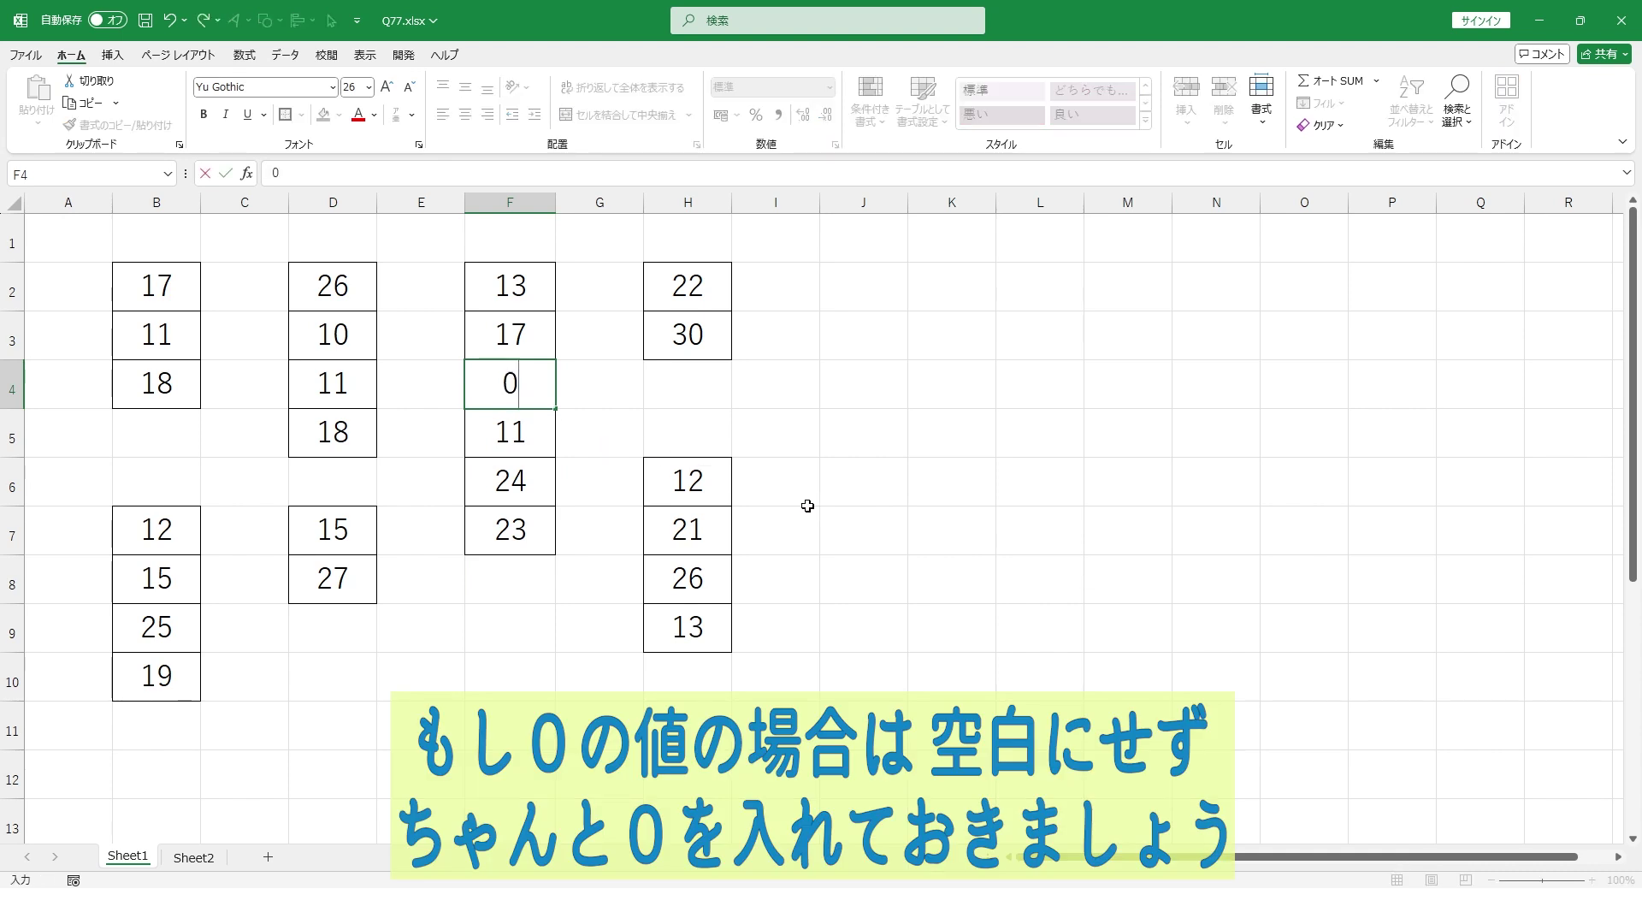
pyautogui.press('Return')
pyautogui.click(530, 581)
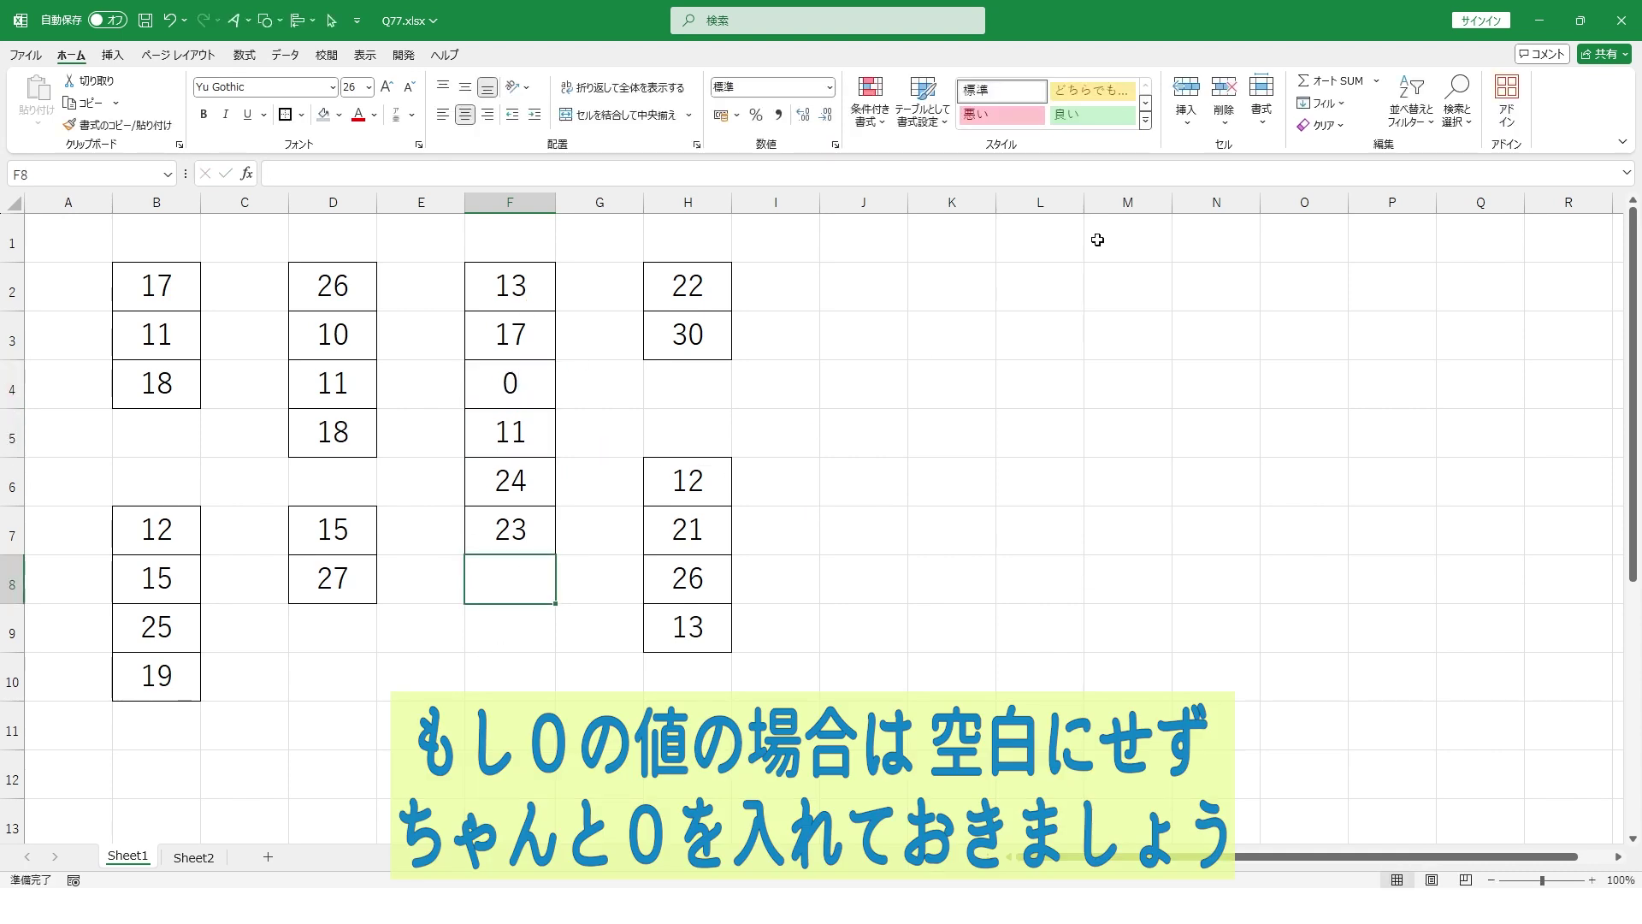
# - Total the number block above F8 with AutoSum and open Sheet2
pyautogui.click(1324, 81)
pyautogui.press('Return')
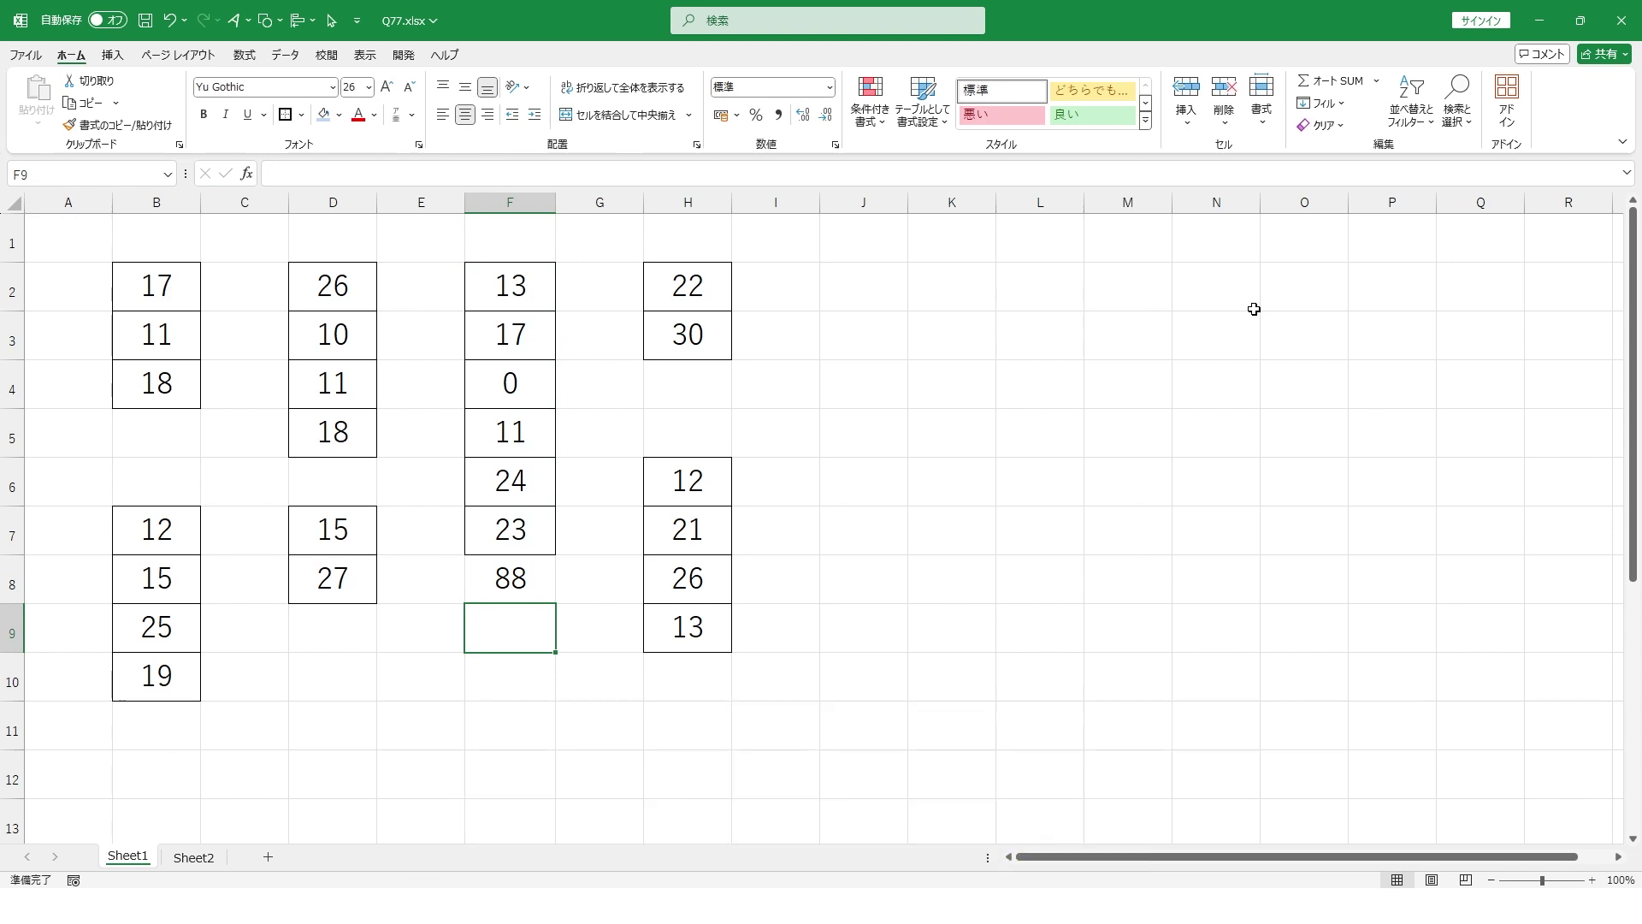
pyautogui.click(1025, 481)
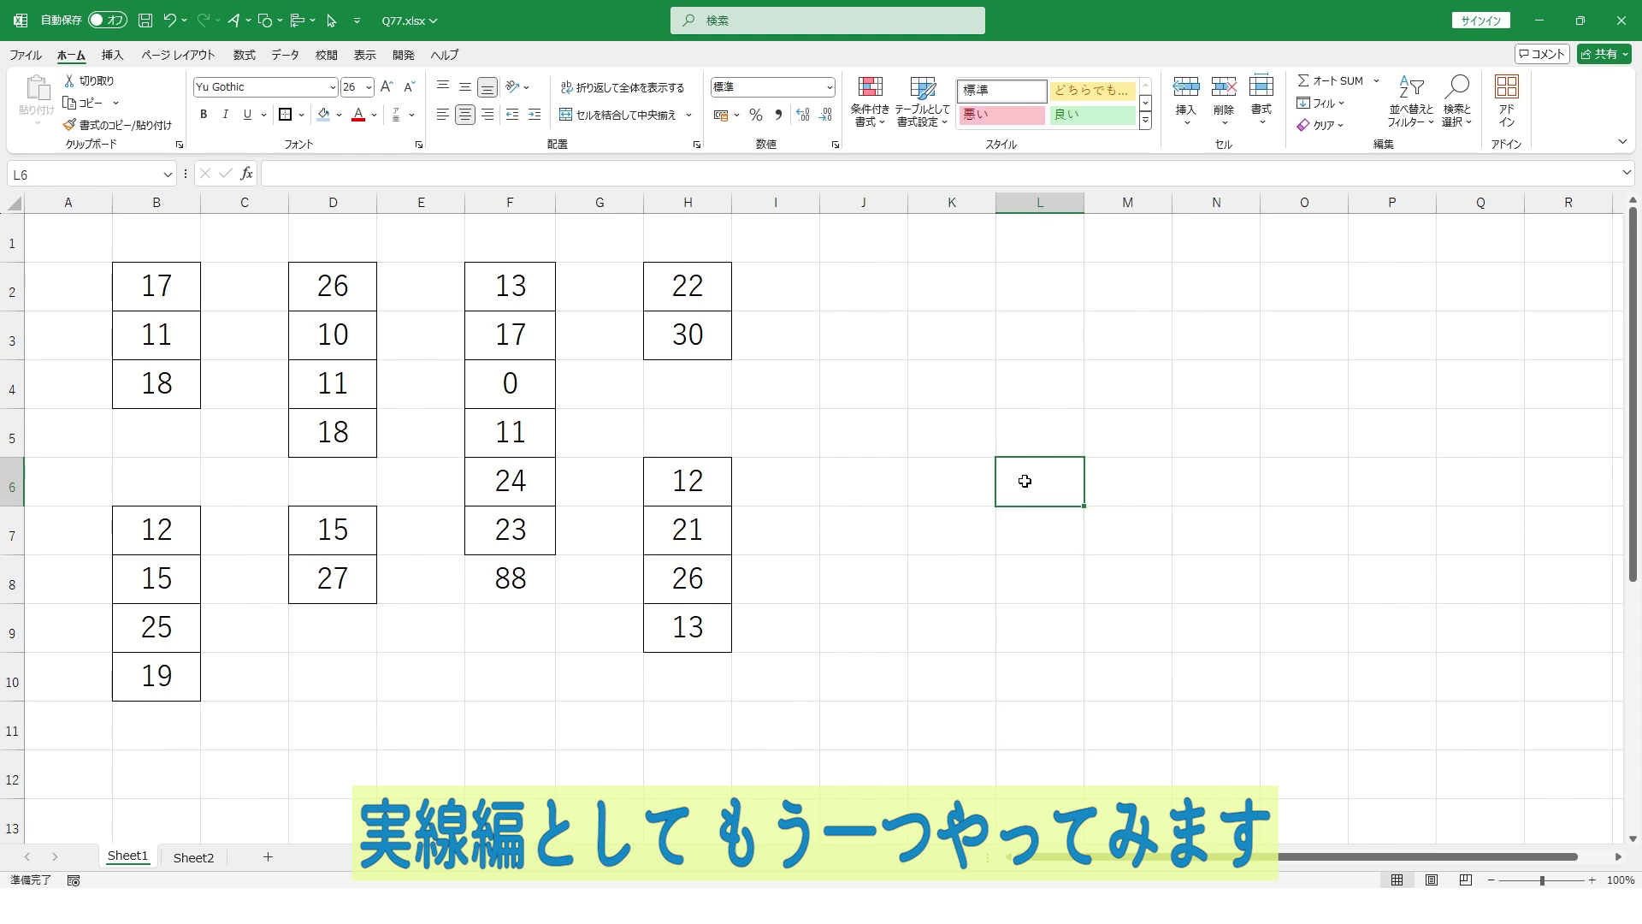
pyautogui.click(178, 854)
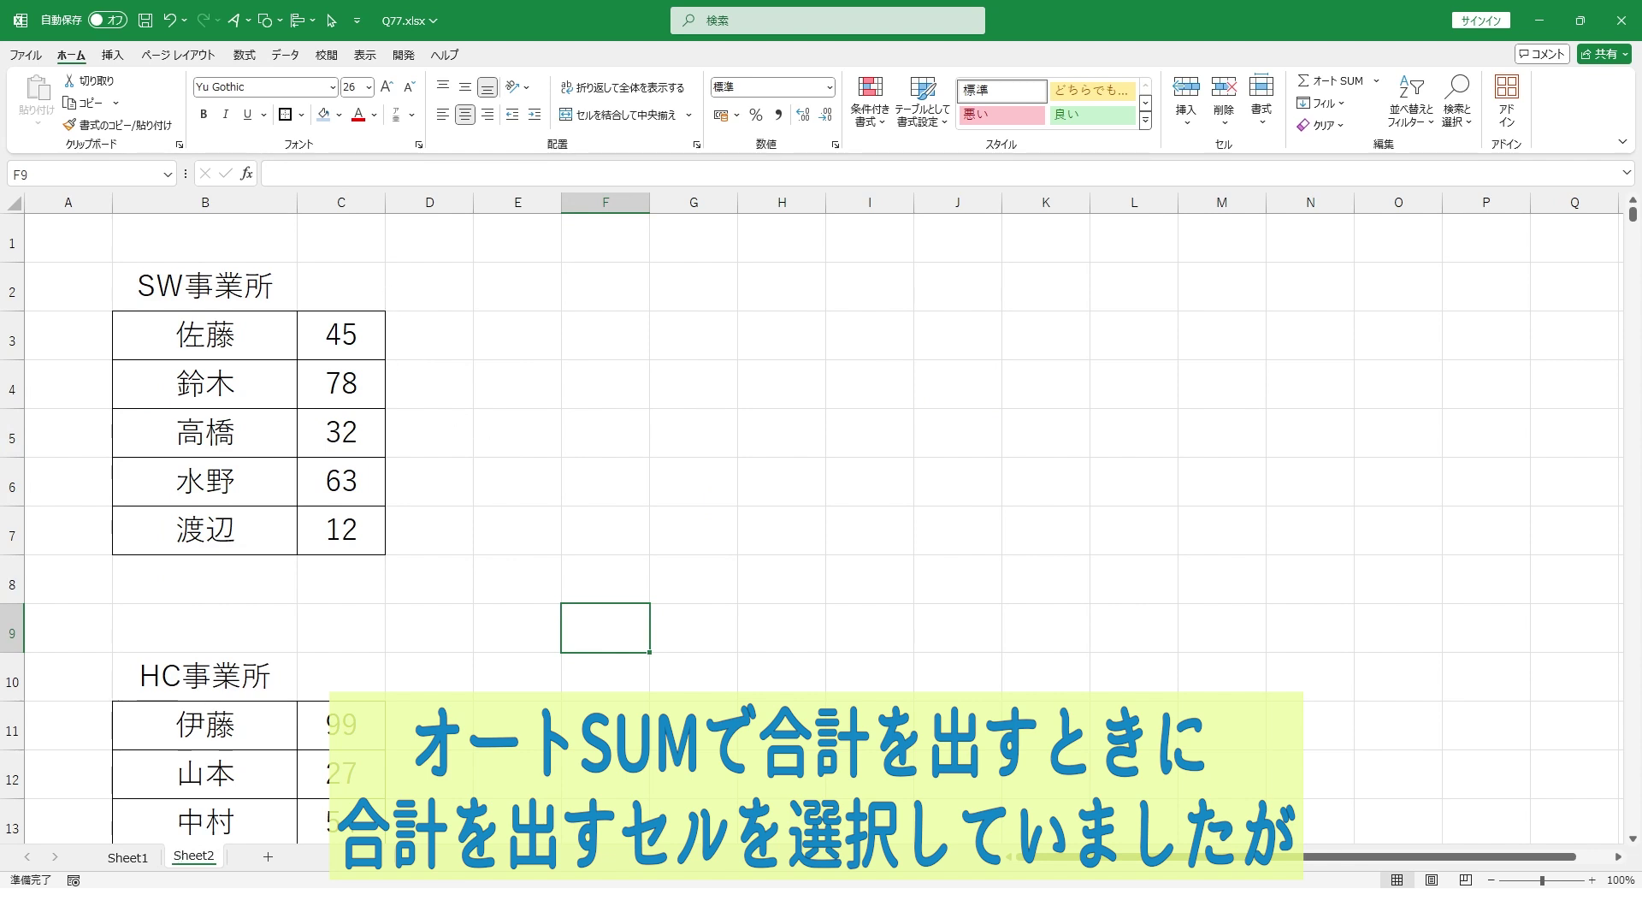
# - Try to select the empty total cells under each office table in column C one by one
pyautogui.click(381, 577)
pyautogui.scroll(-3, 477, 485)
pyautogui.scroll(-2, 477, 486)
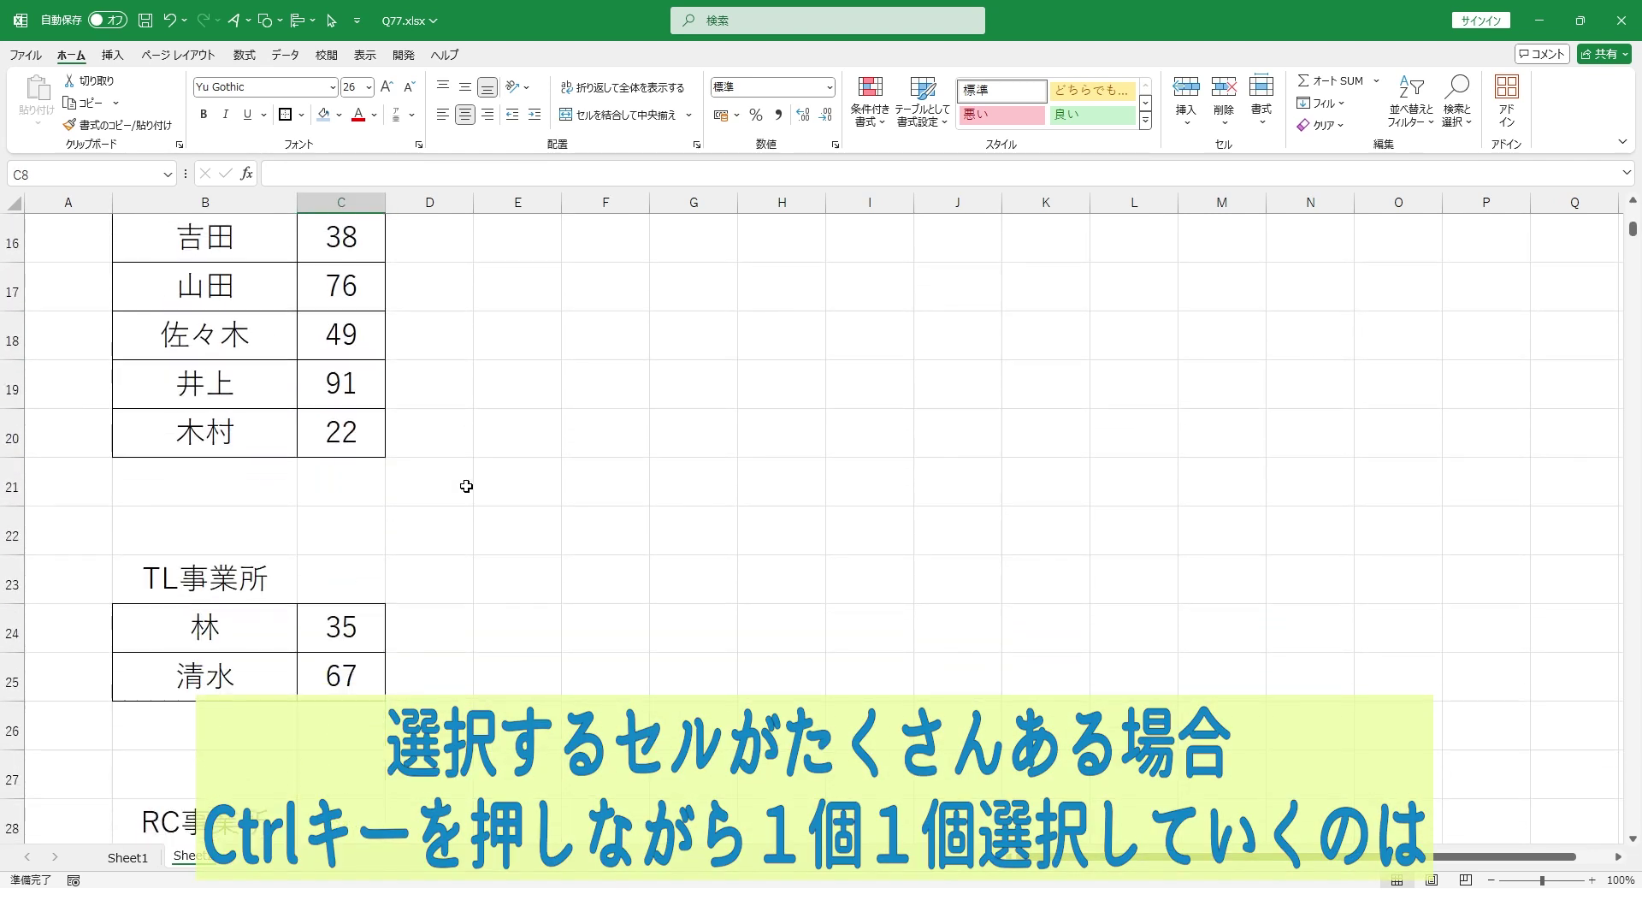
pyautogui.click(338, 481)
pyautogui.keyDown('ctrl'); pyautogui.click(319, 740); pyautogui.keyUp('ctrl')
pyautogui.scroll(-10, 350, 437)
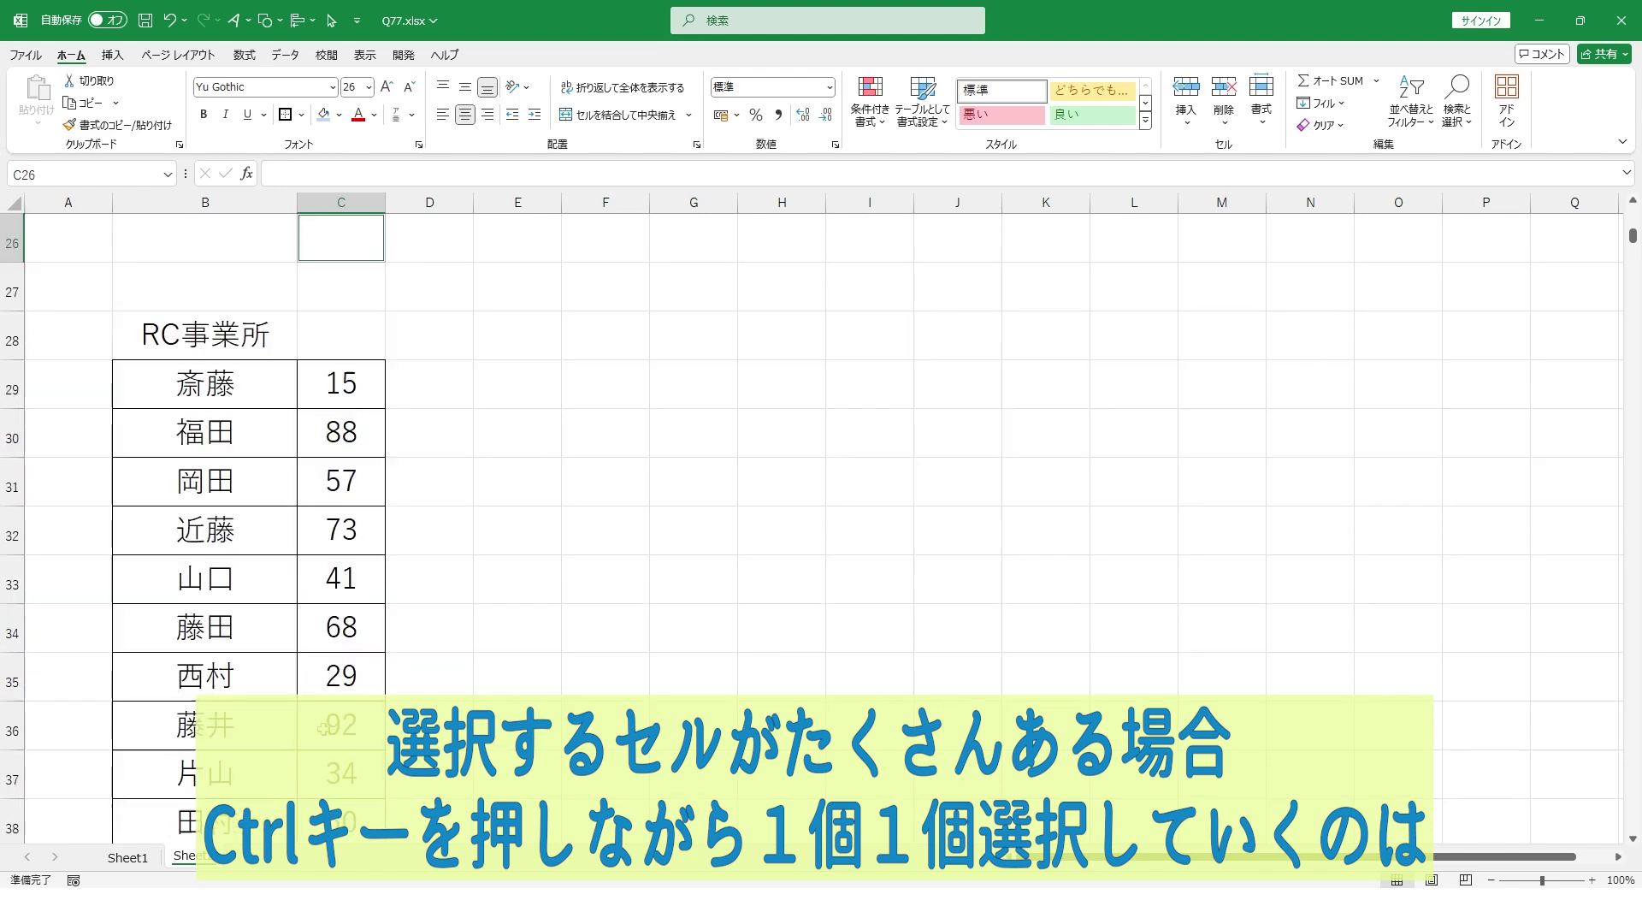
pyautogui.keyDown('ctrl'); pyautogui.click(350, 437); pyautogui.keyUp('ctrl')
pyautogui.scroll(-7, 494, 389)
pyautogui.scroll(2, 368, 345)
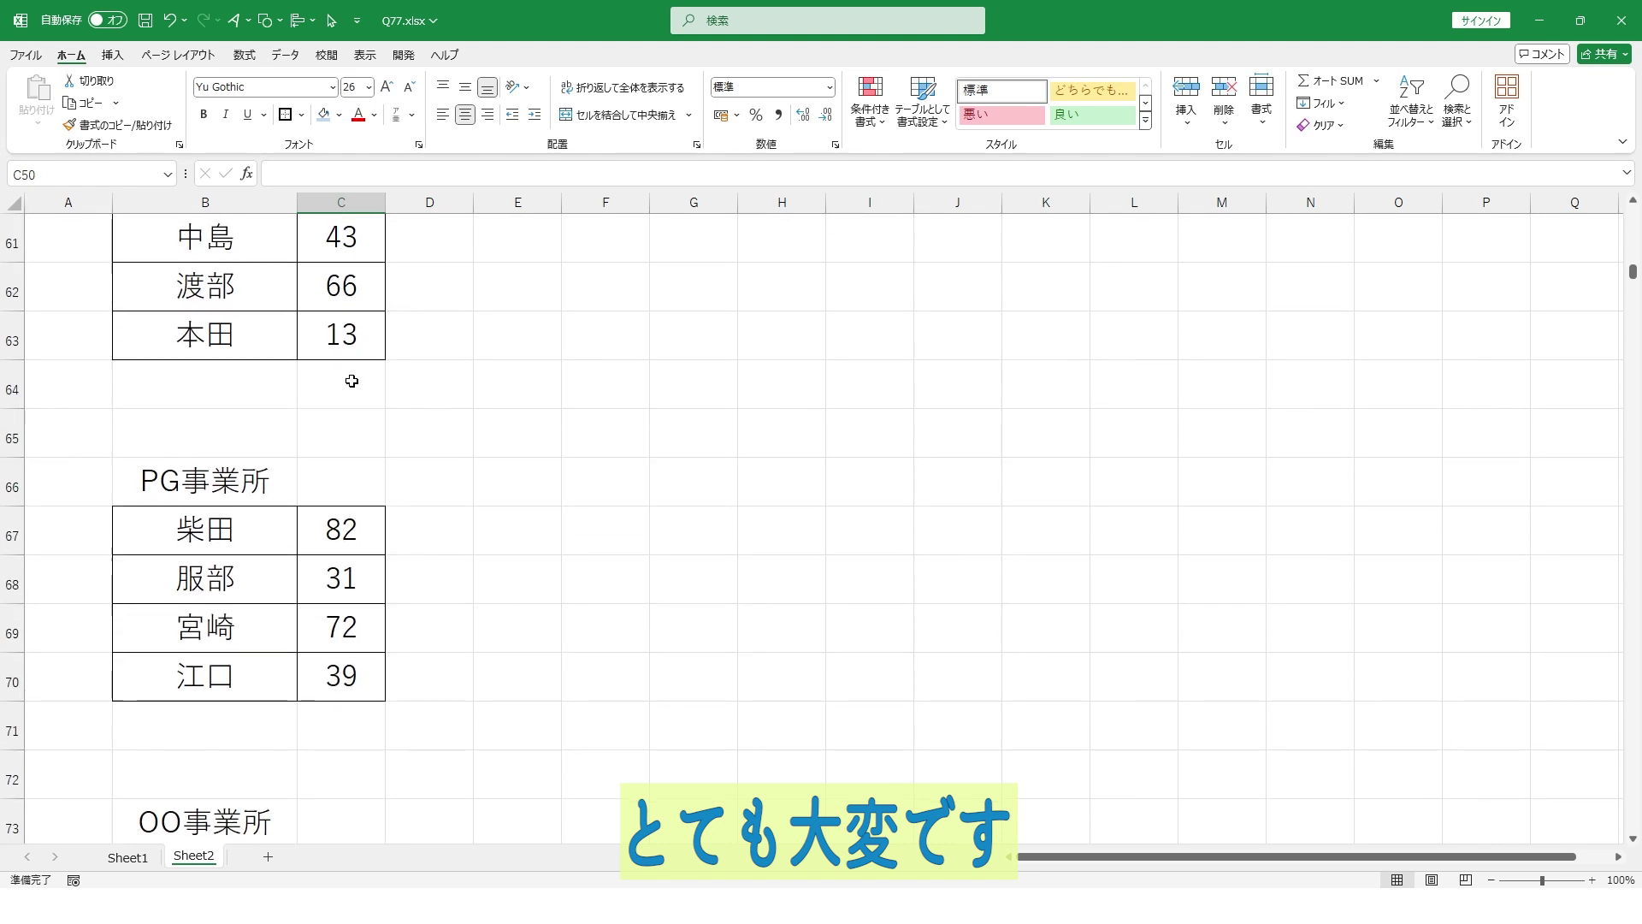
pyautogui.click(351, 385)
pyautogui.click(350, 729)
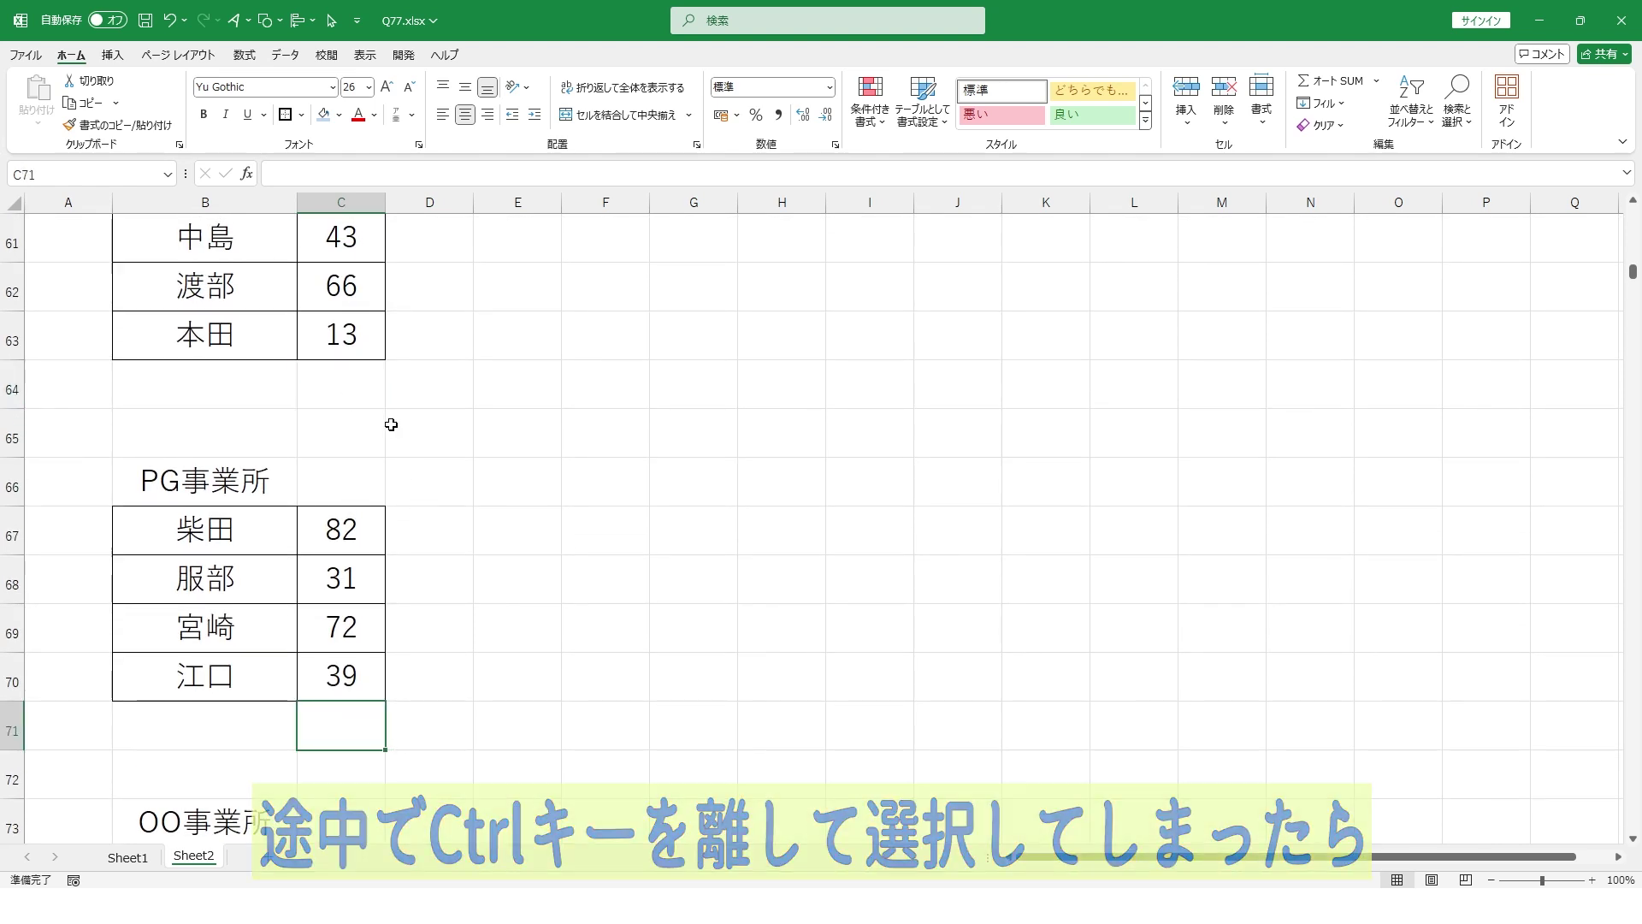
# - Restart the multiple selection of total cells with C8, C21 and C26, and cancel it
pyautogui.scroll(20, 440, 444)
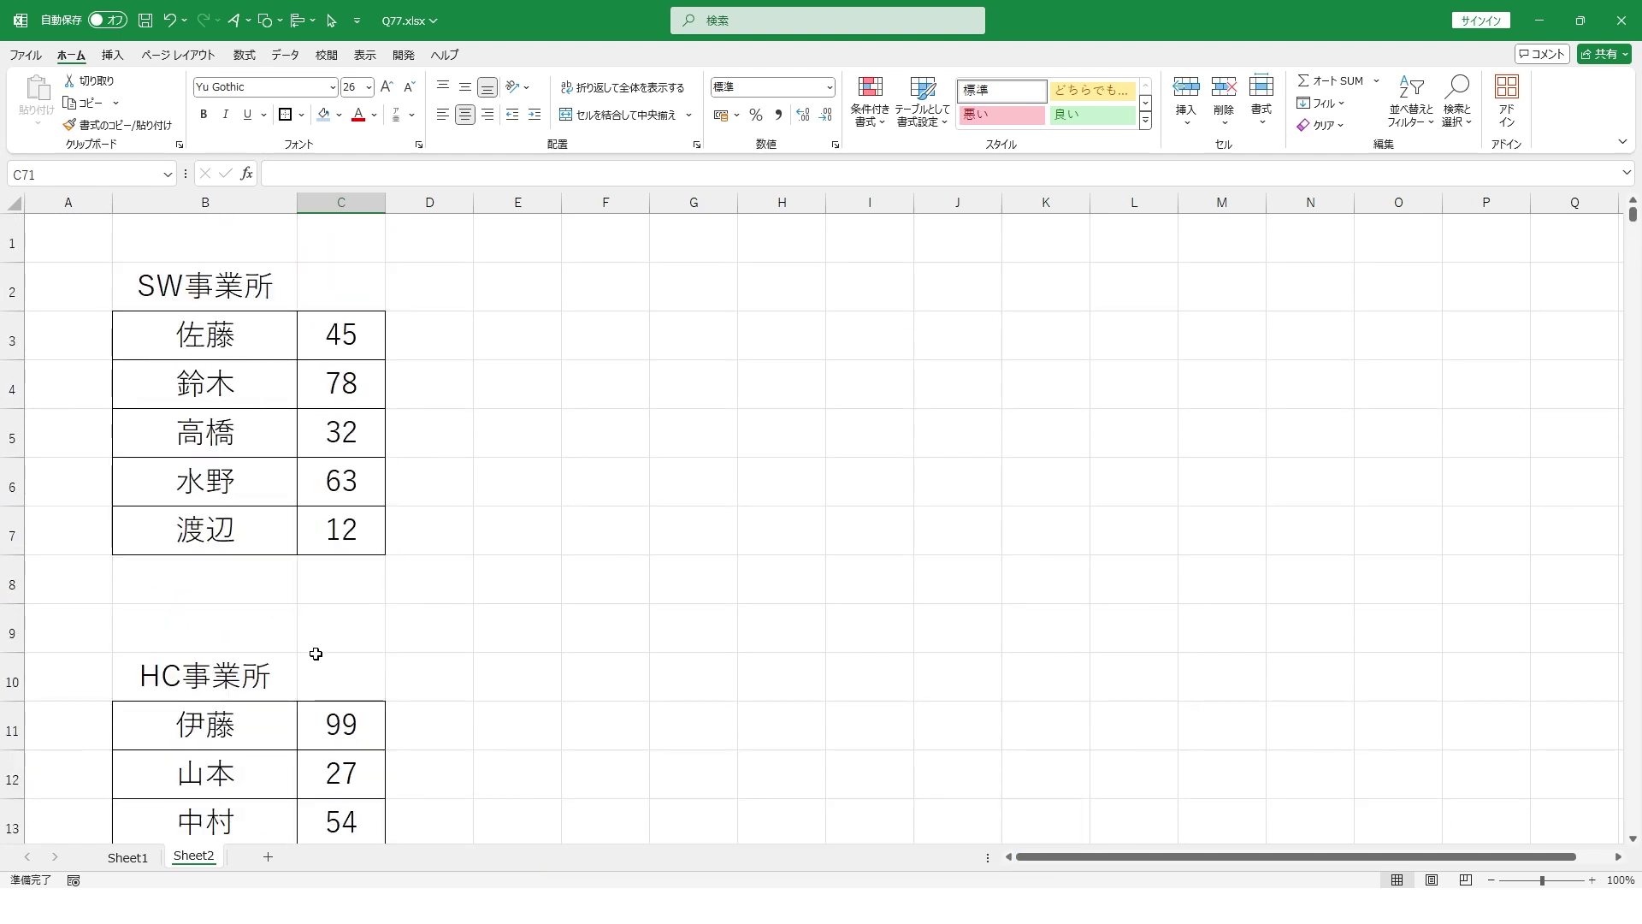
pyautogui.click(335, 588)
pyautogui.scroll(-5, 440, 543)
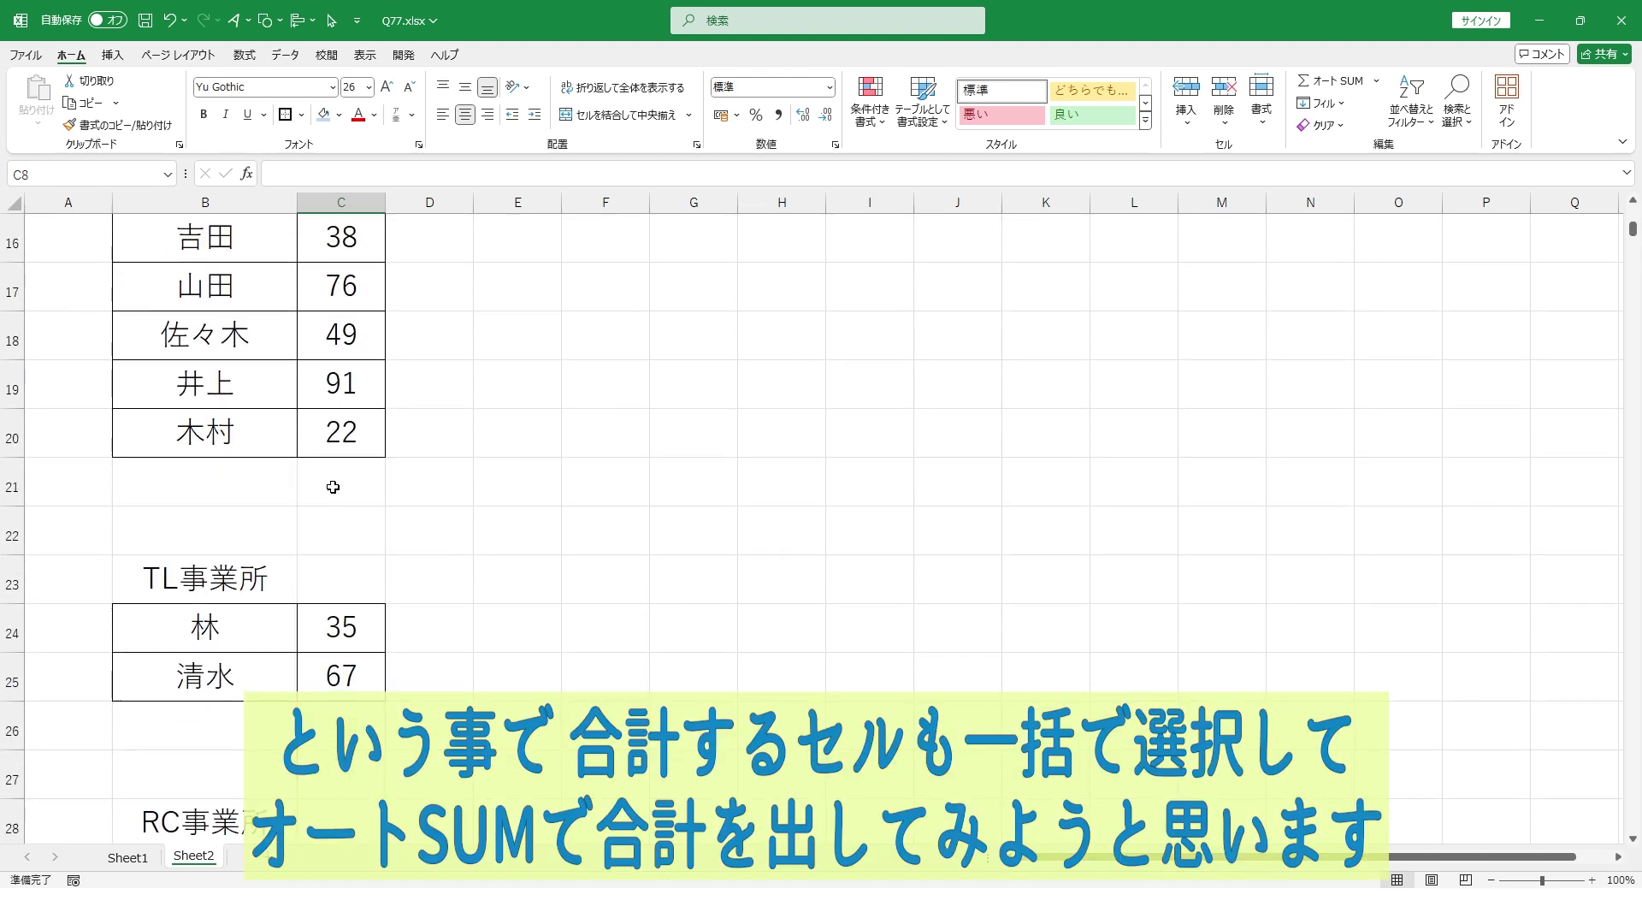
pyautogui.click(333, 487)
pyautogui.keyDown('ctrl'); pyautogui.click(335, 718); pyautogui.keyUp('ctrl')
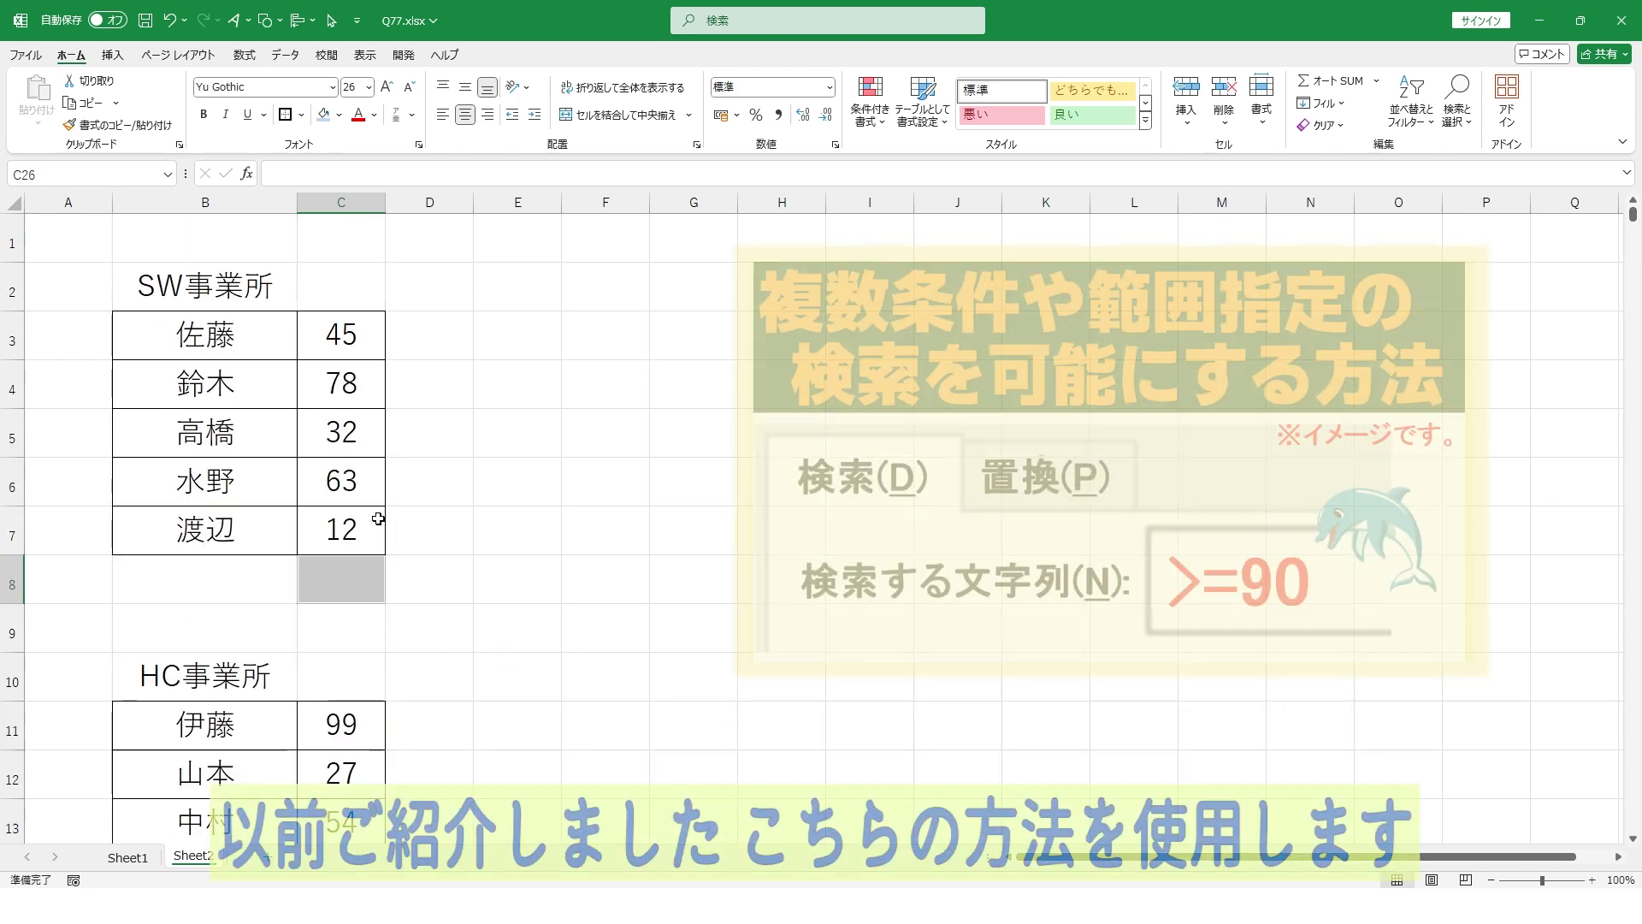
pyautogui.click(601, 457)
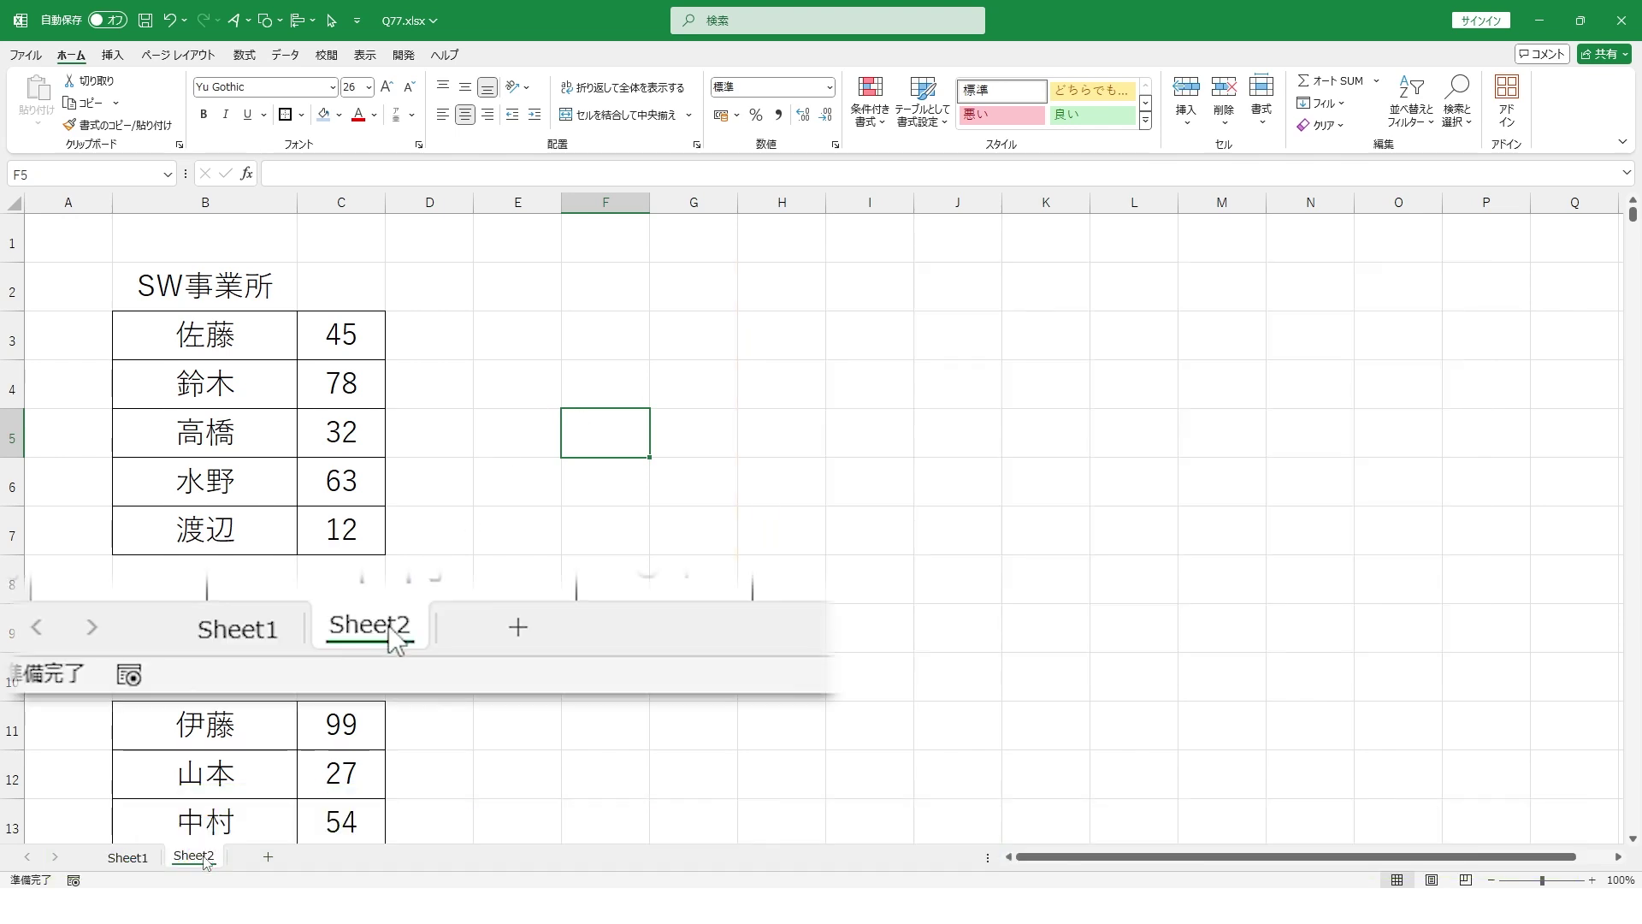
# - Duplicate Sheet2 beside the original and select C8, the total cell under the SW事業所 table, in the copy
pyautogui.moveTo(205, 861); pyautogui.dragTo(251, 854)
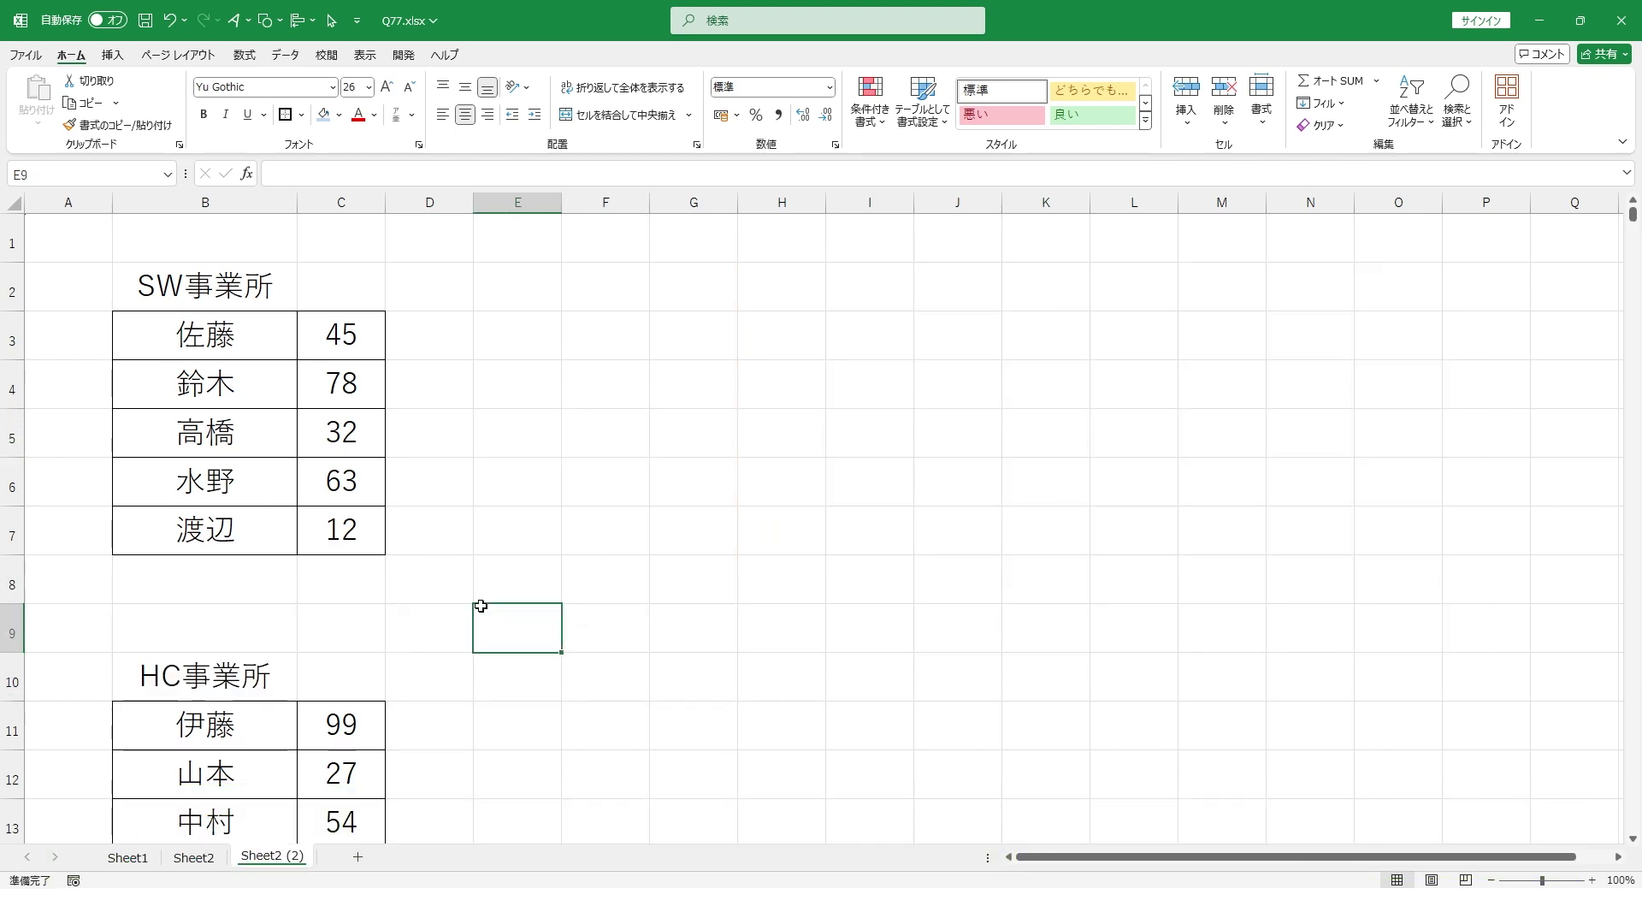
pyautogui.click(325, 572)
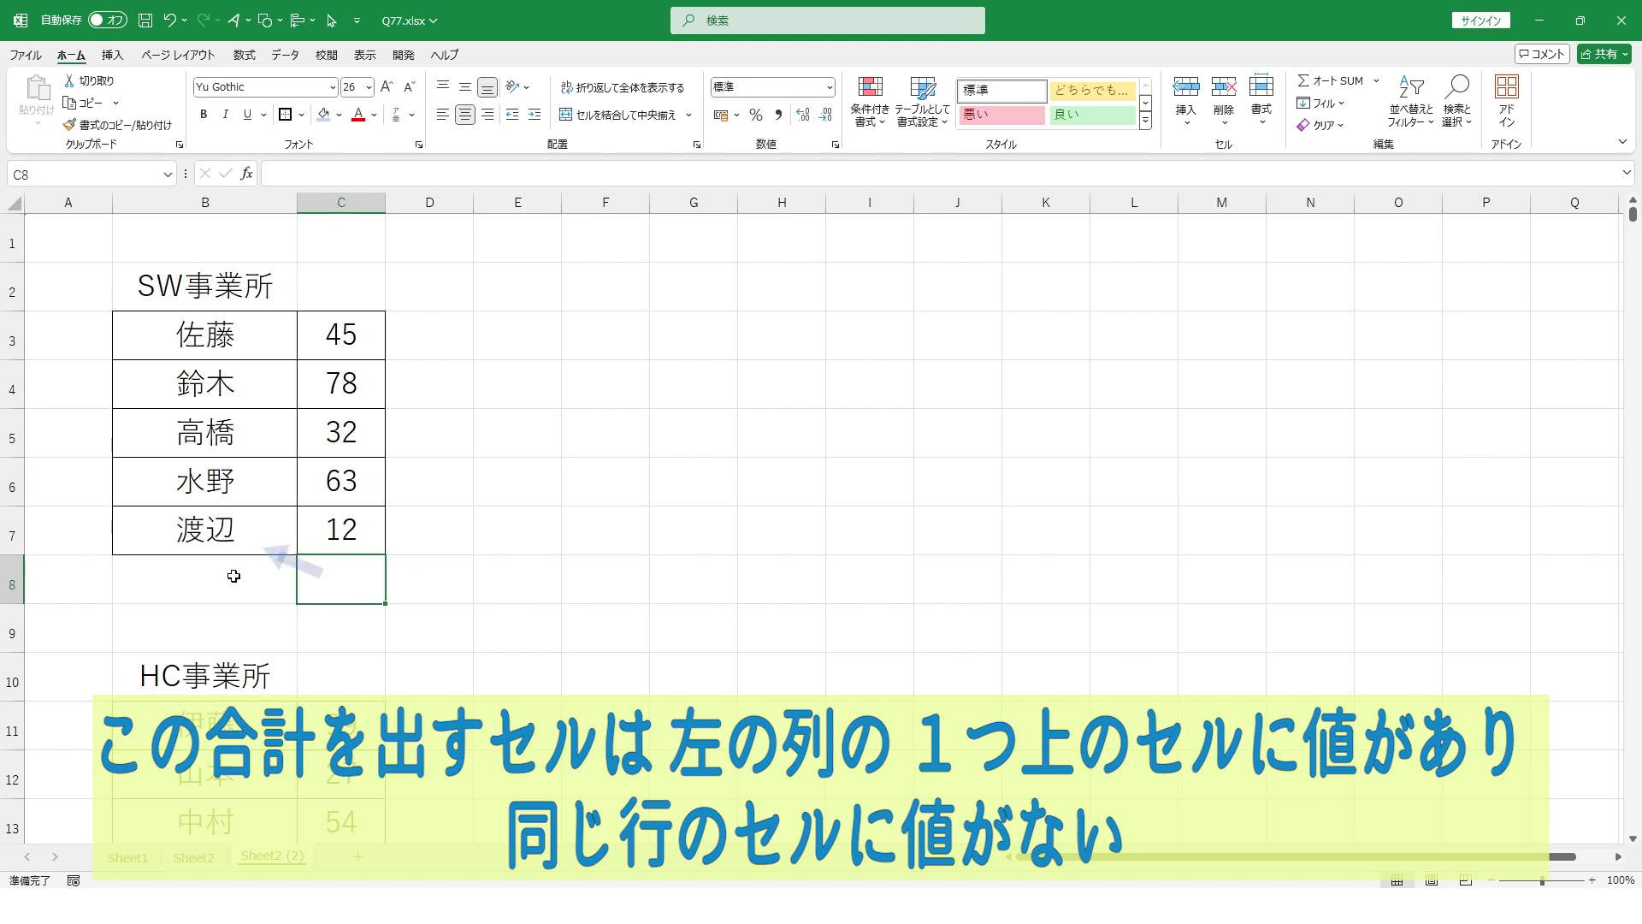
pyautogui.click(245, 529)
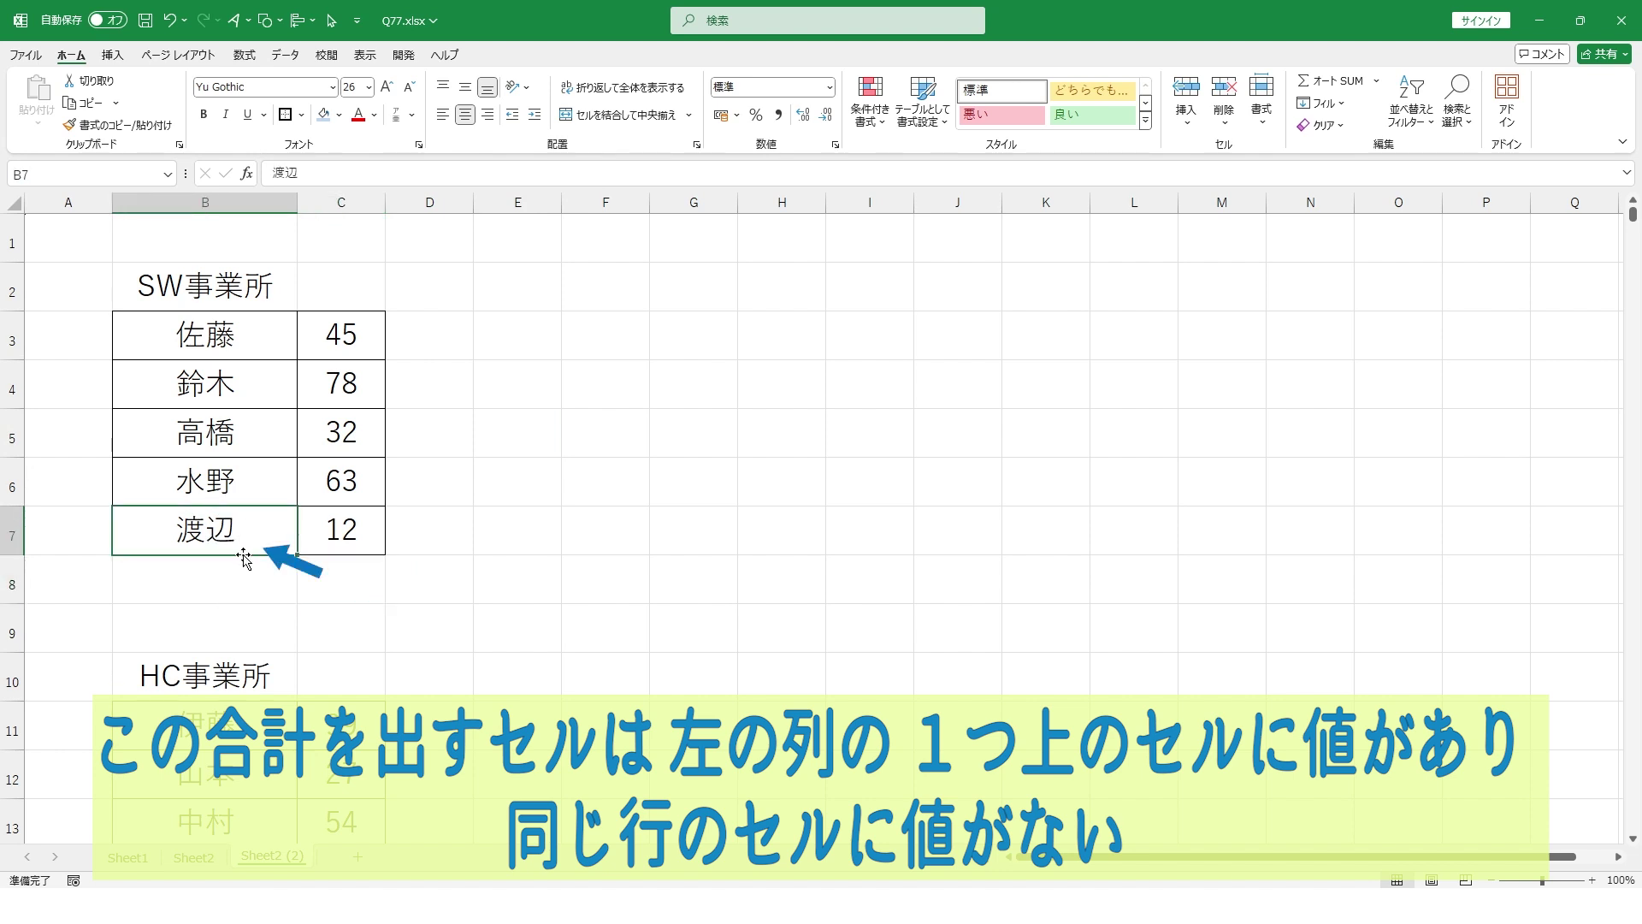
pyautogui.click(257, 586)
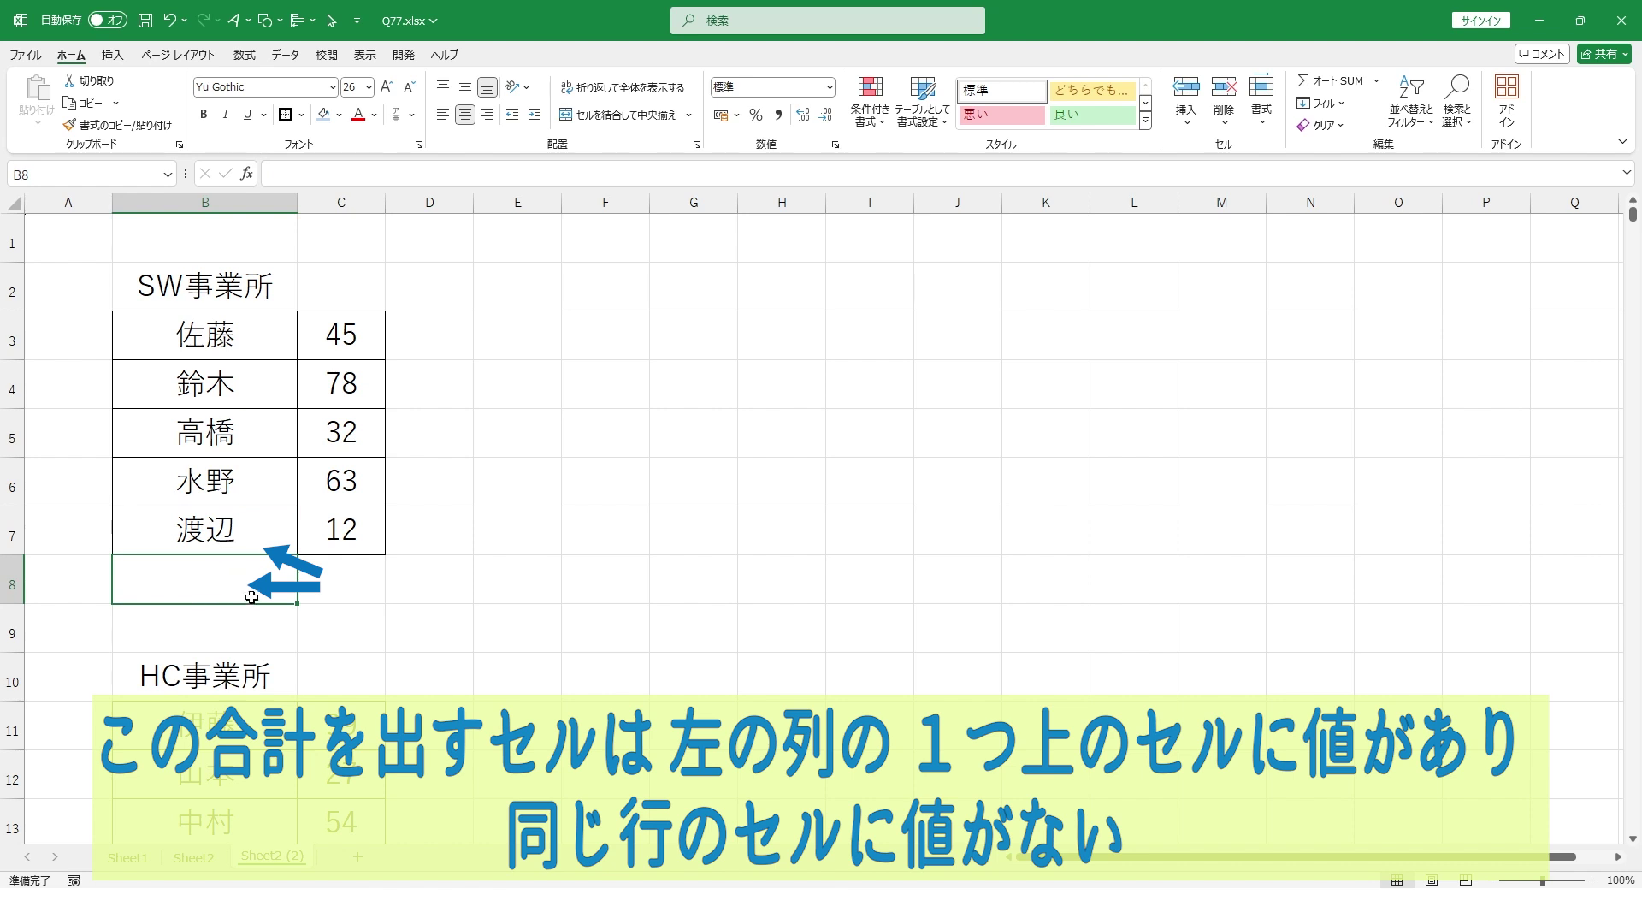
pyautogui.click(339, 590)
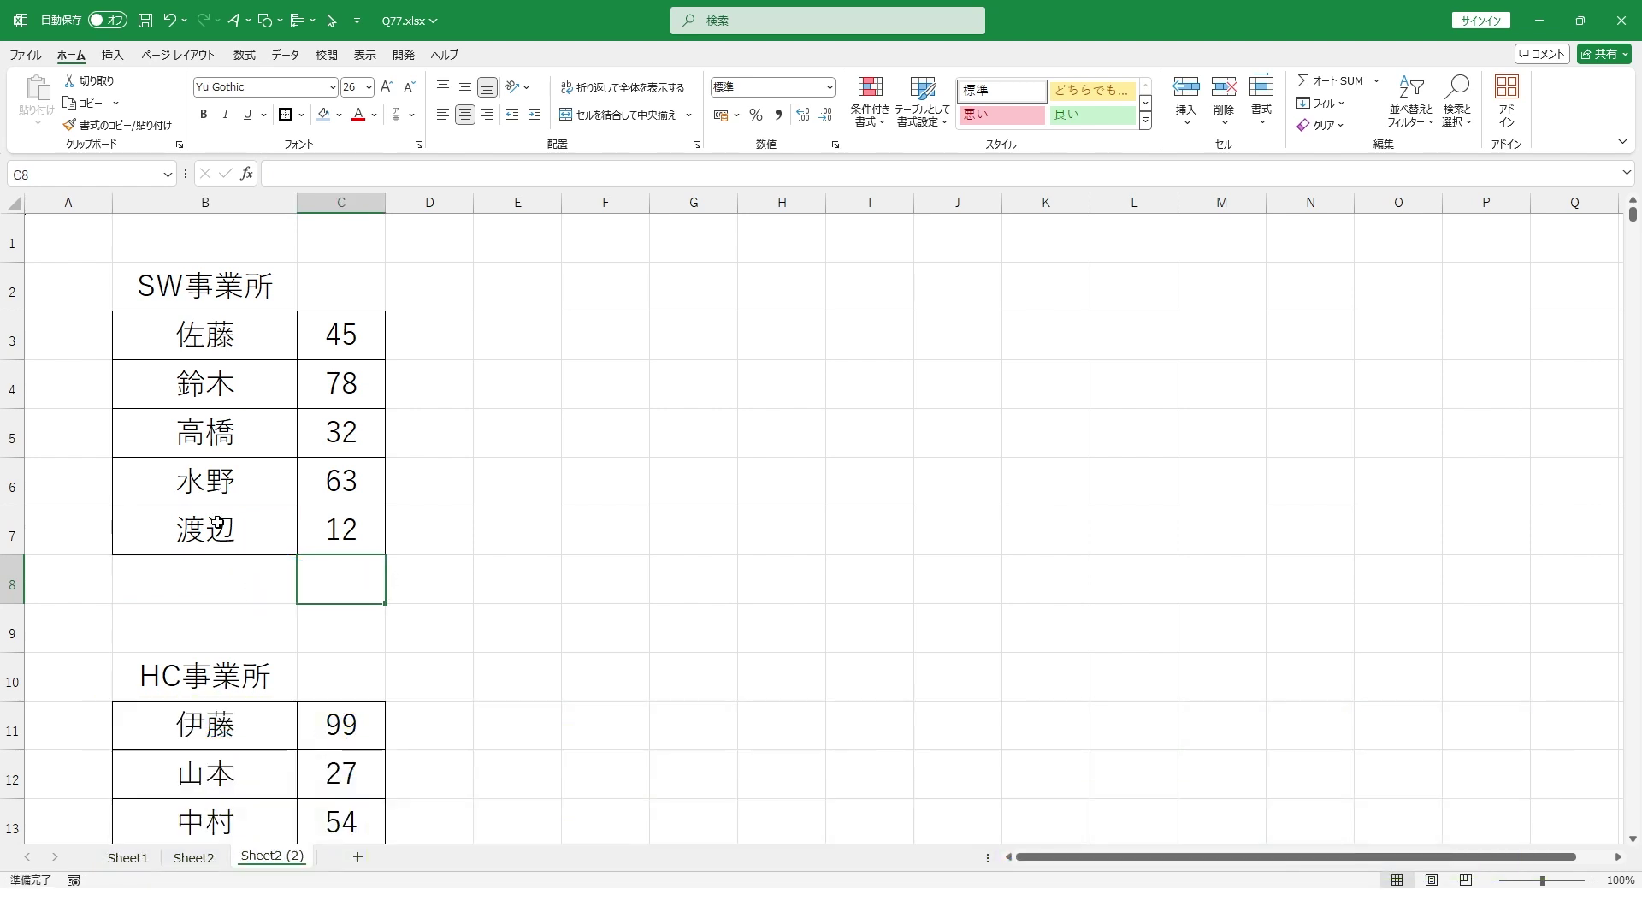
# - Enter =IF(AND(B7<>"",B8=""),1,0) in C8 to mark the total cell with 1 and all others with 0
pyautogui.write('=if(')
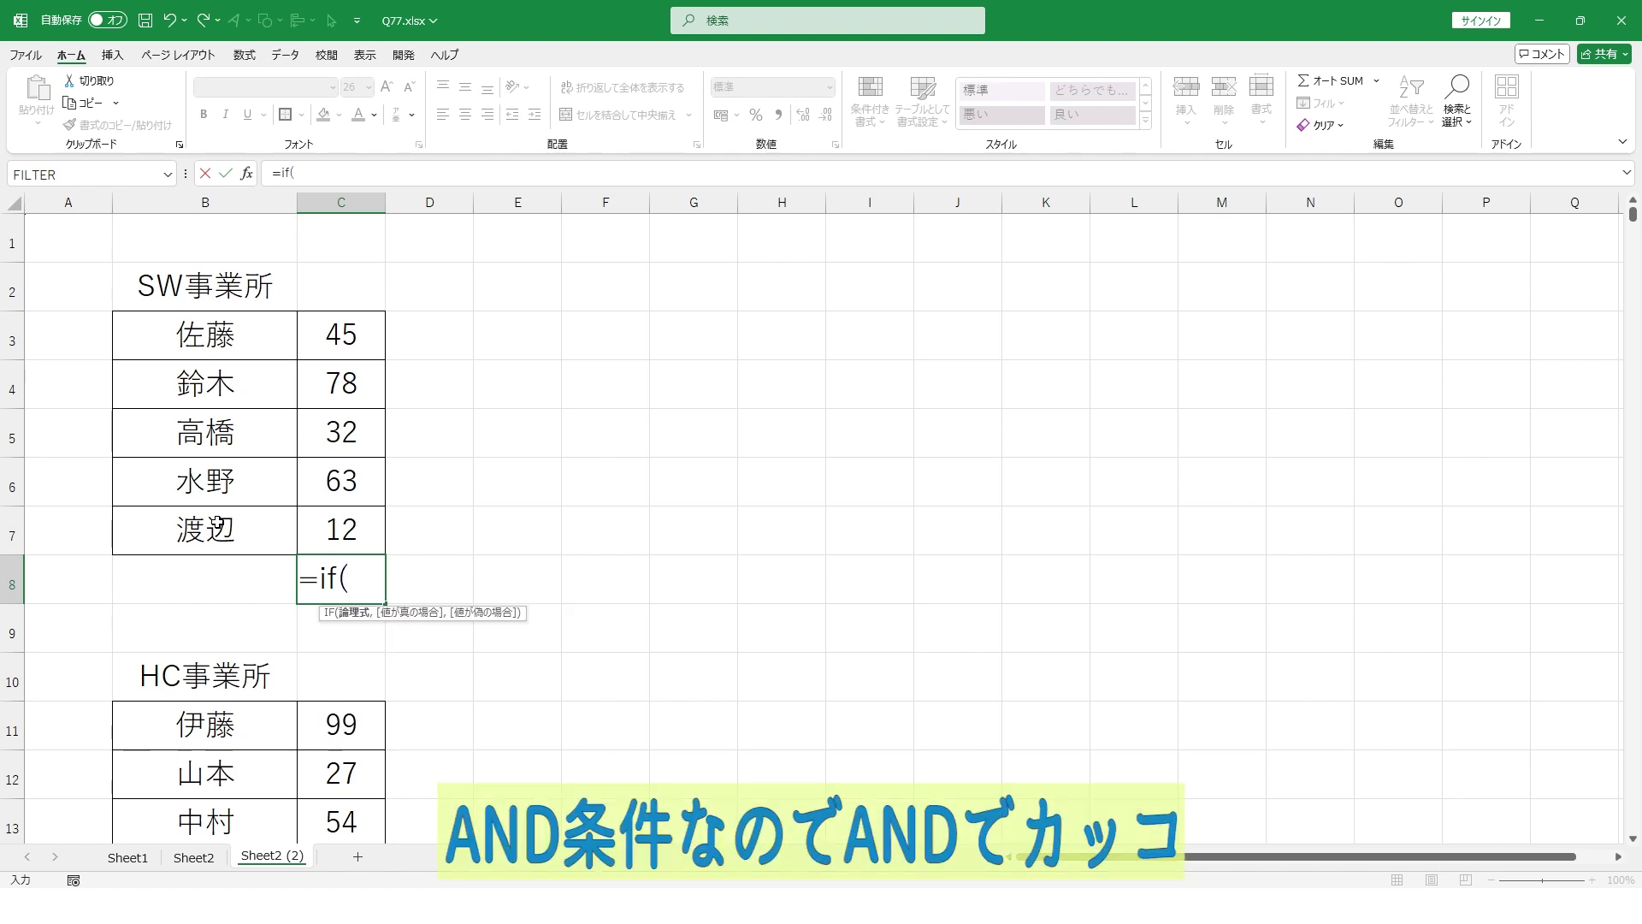
pyautogui.write('and(')
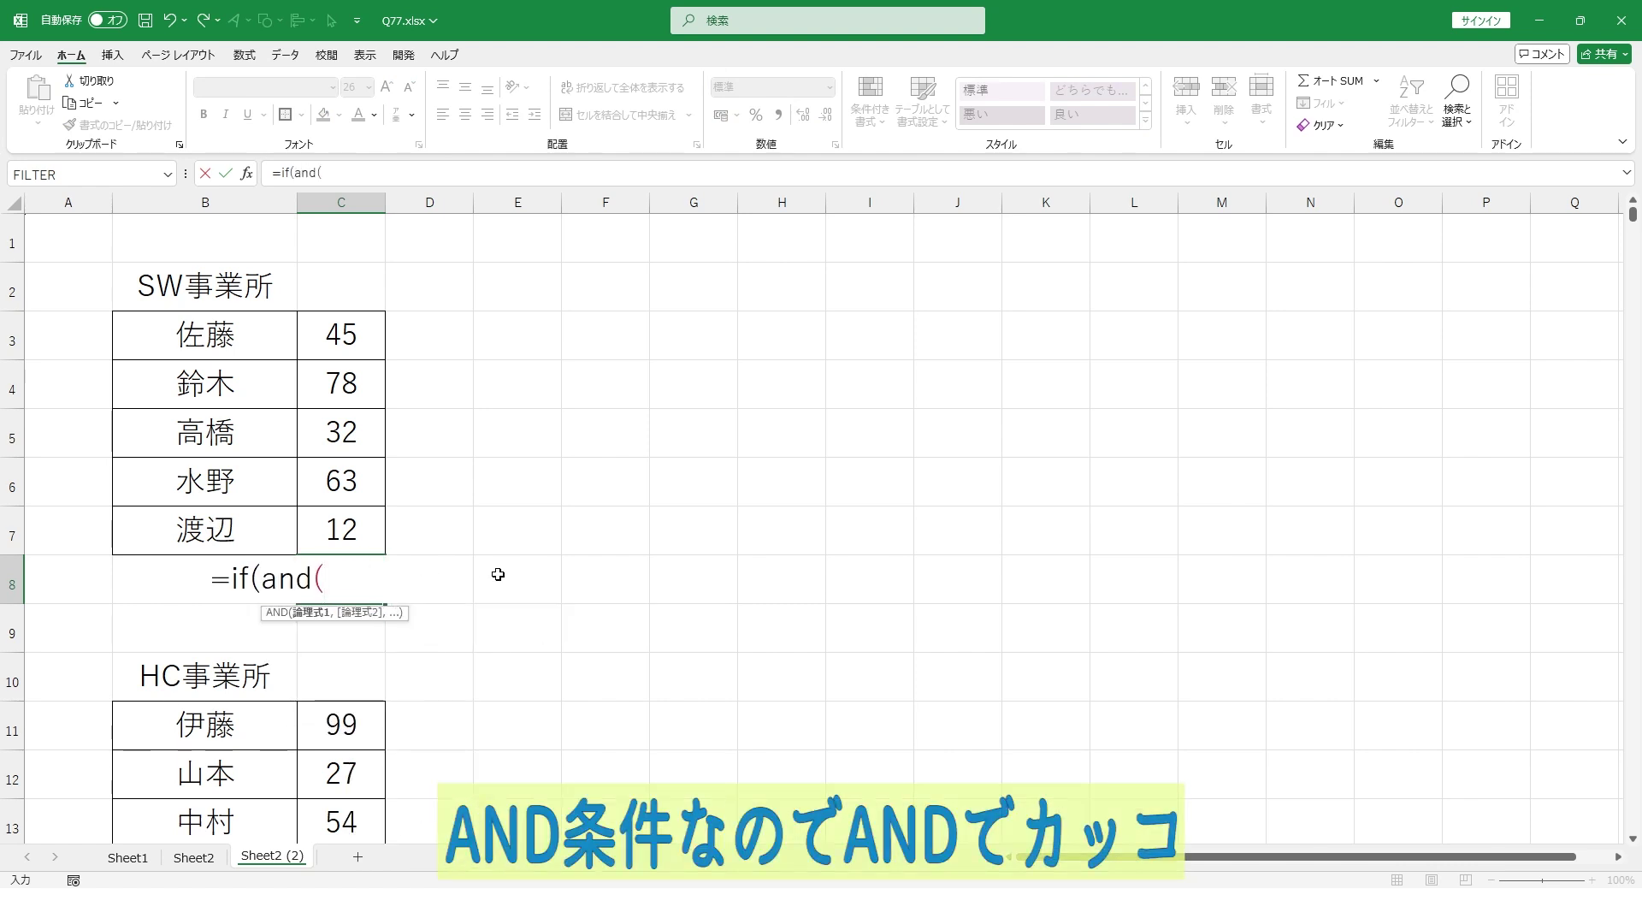
pyautogui.click(208, 530)
pyautogui.write('<>"",')
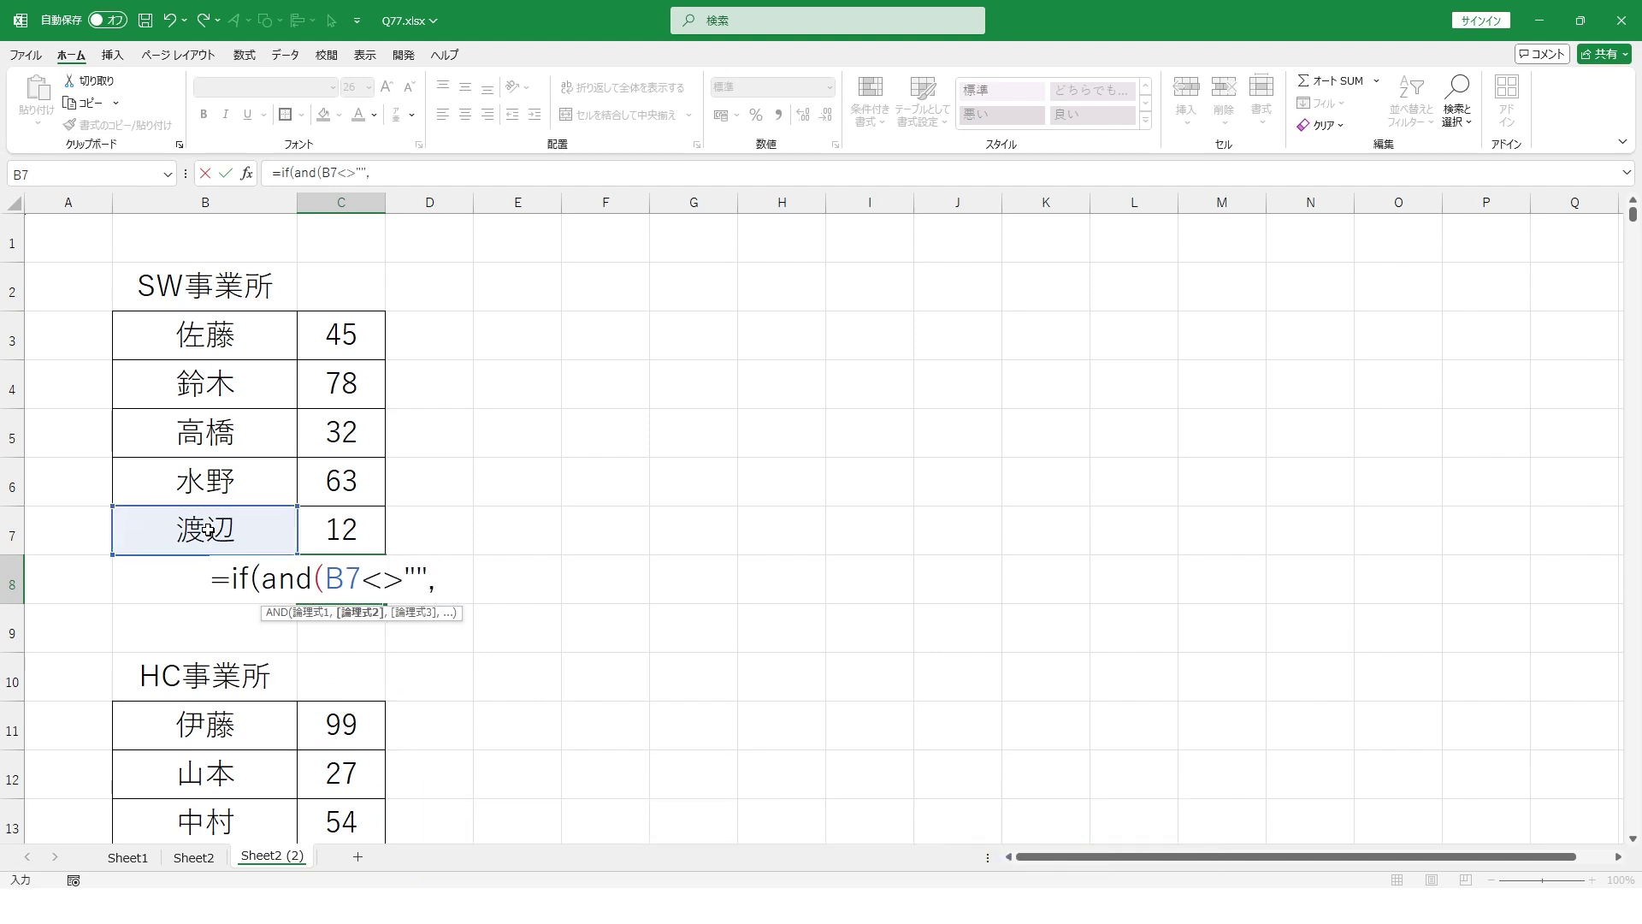
pyautogui.write('b8="")')
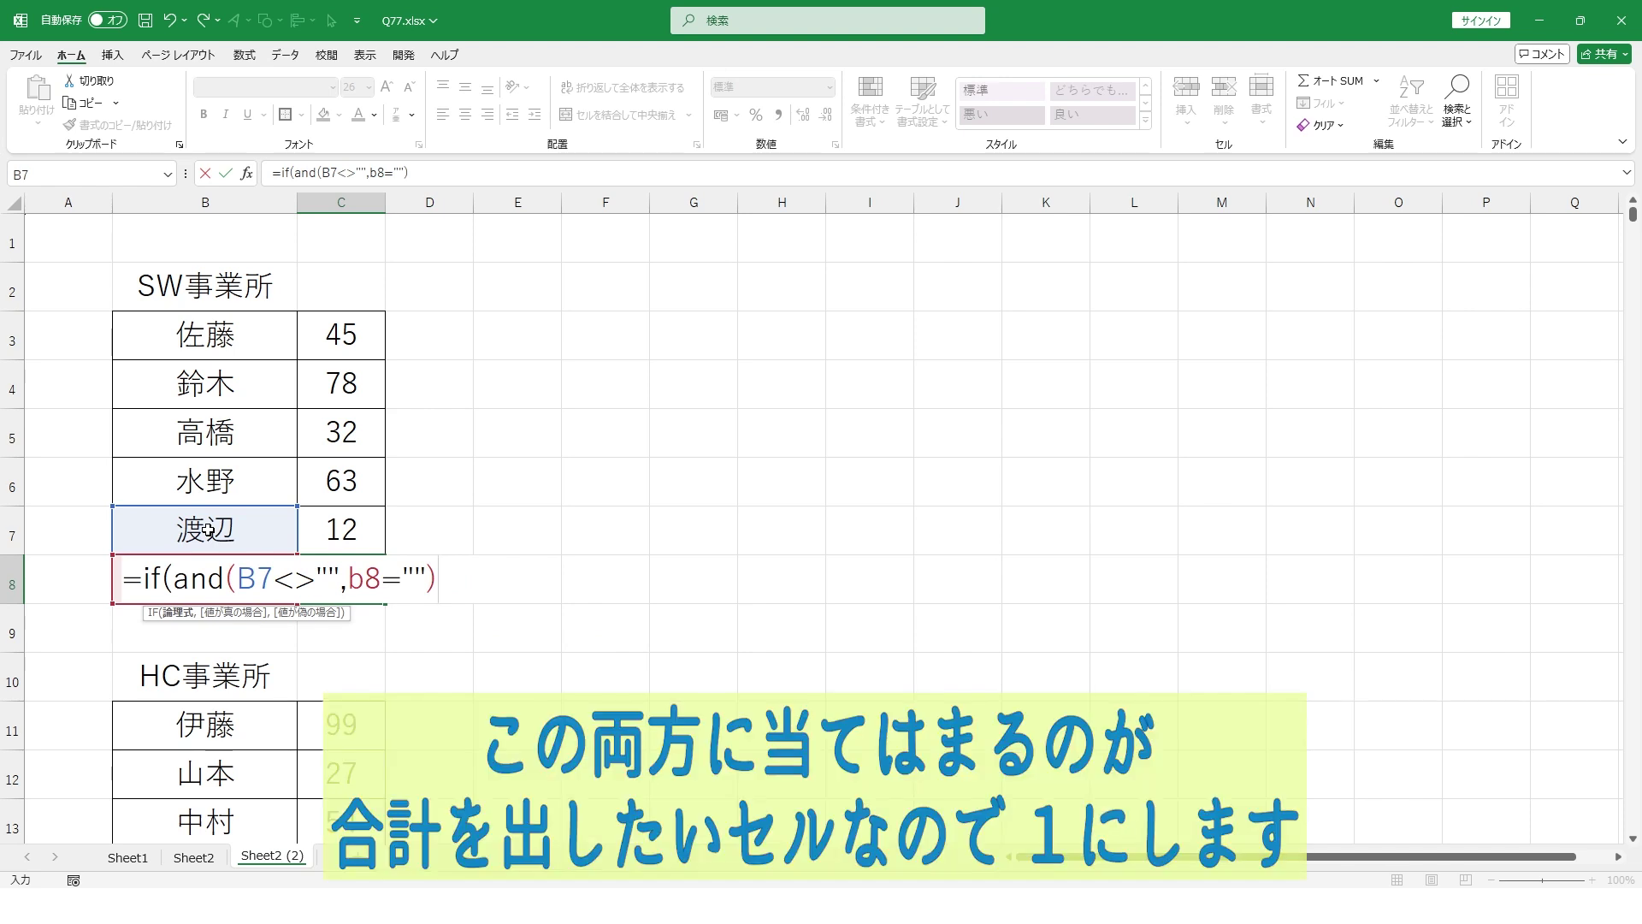
pyautogui.write(',1')
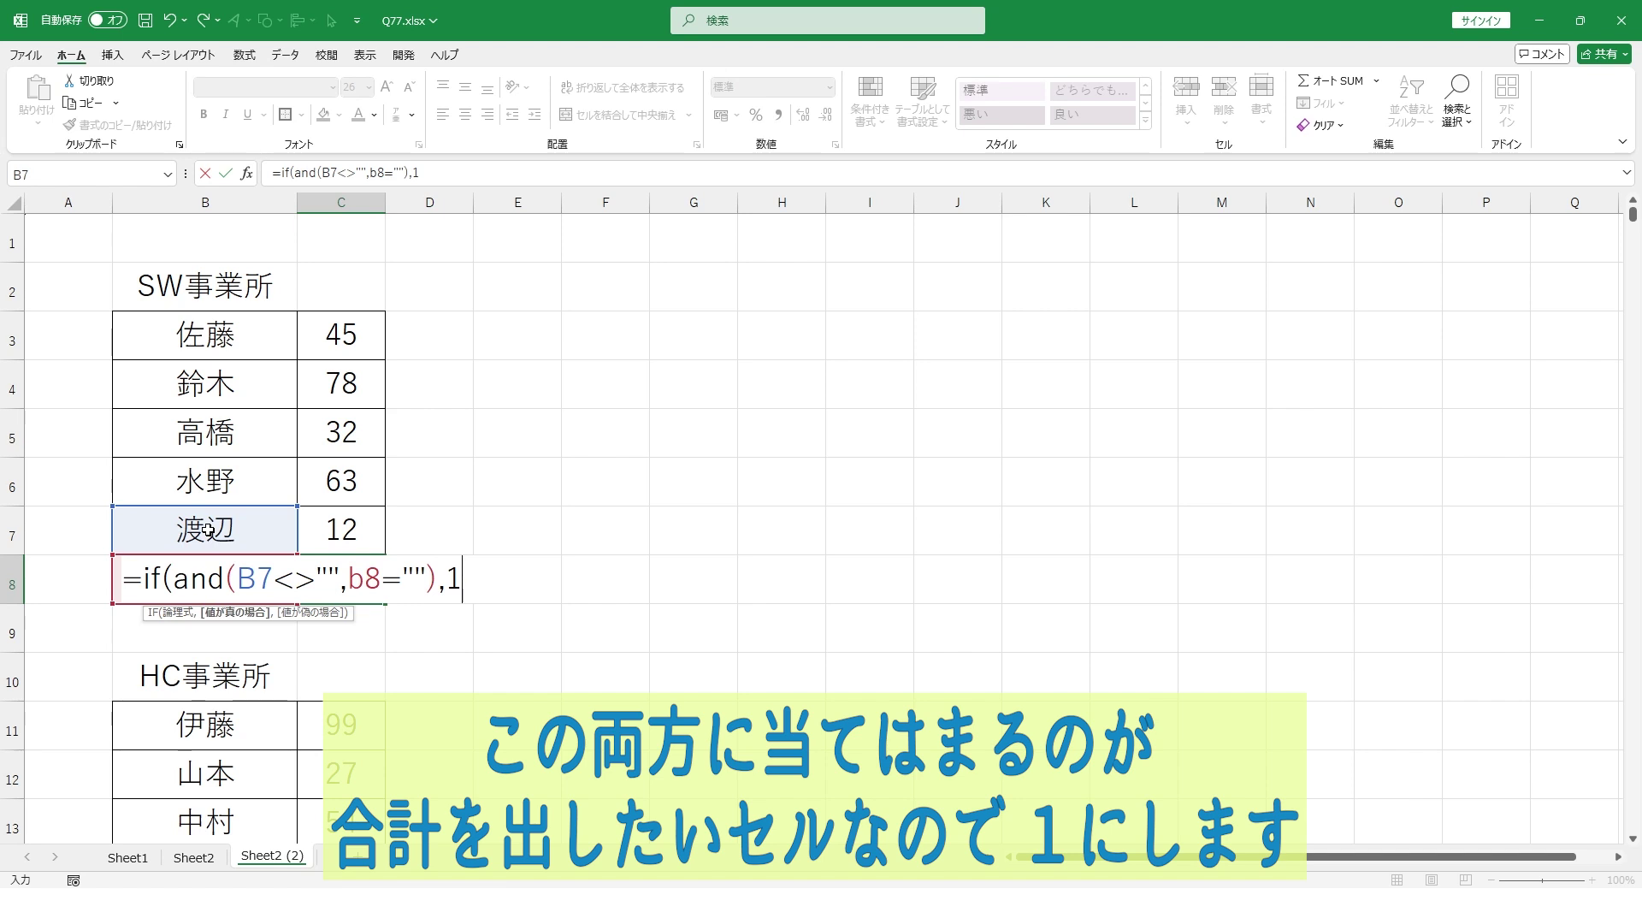
pyautogui.write(',0)')
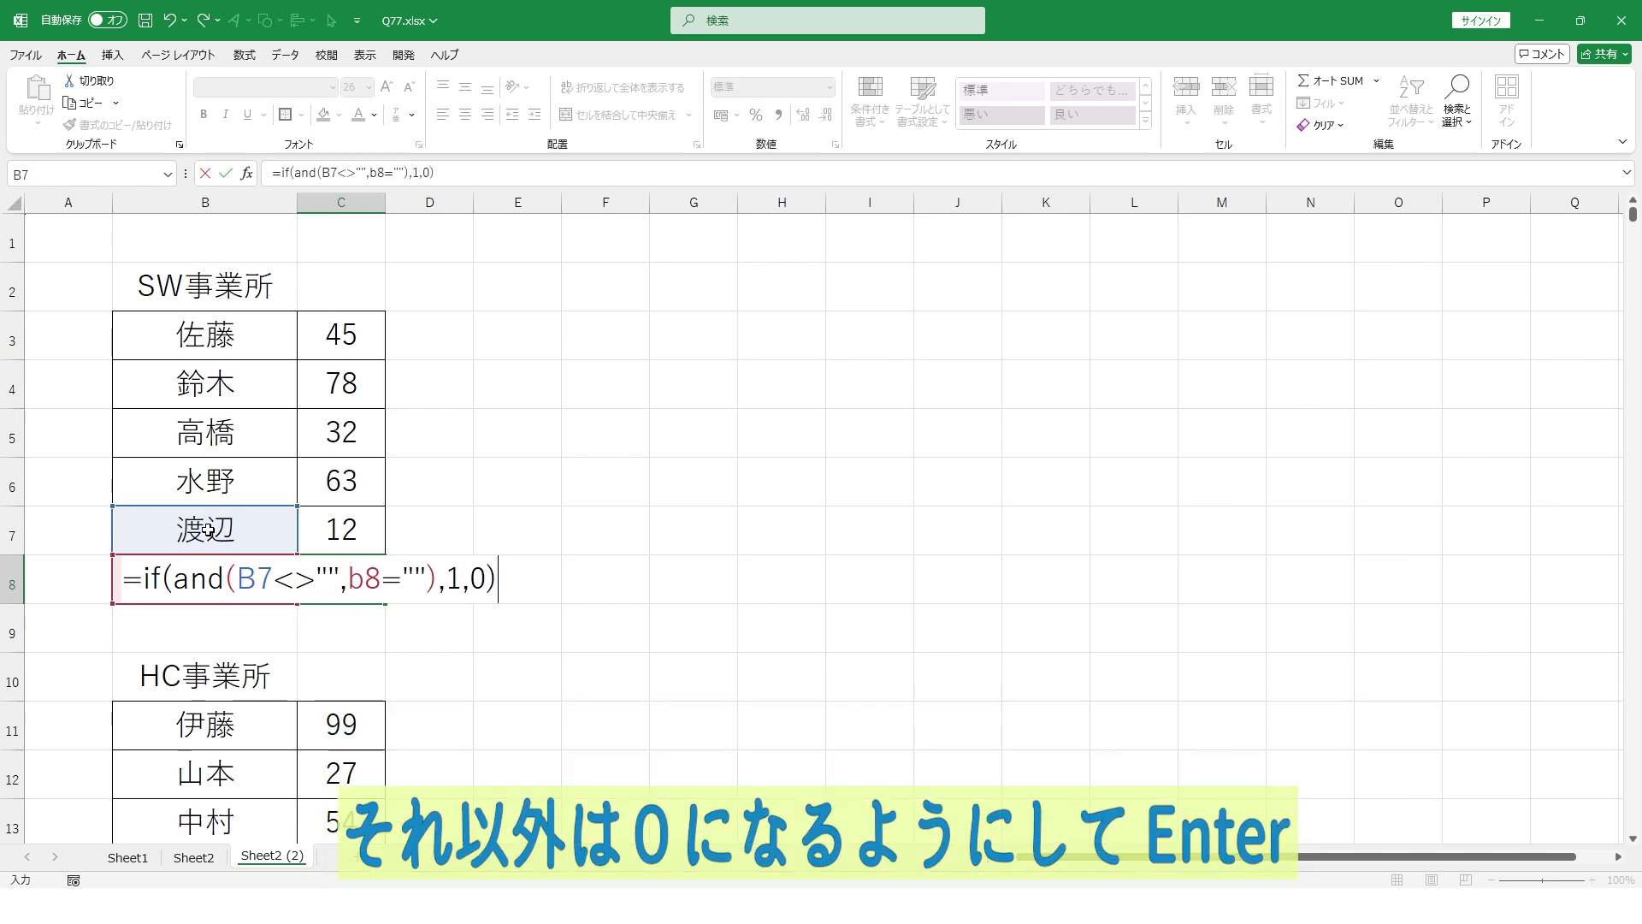
pyautogui.press('Return')
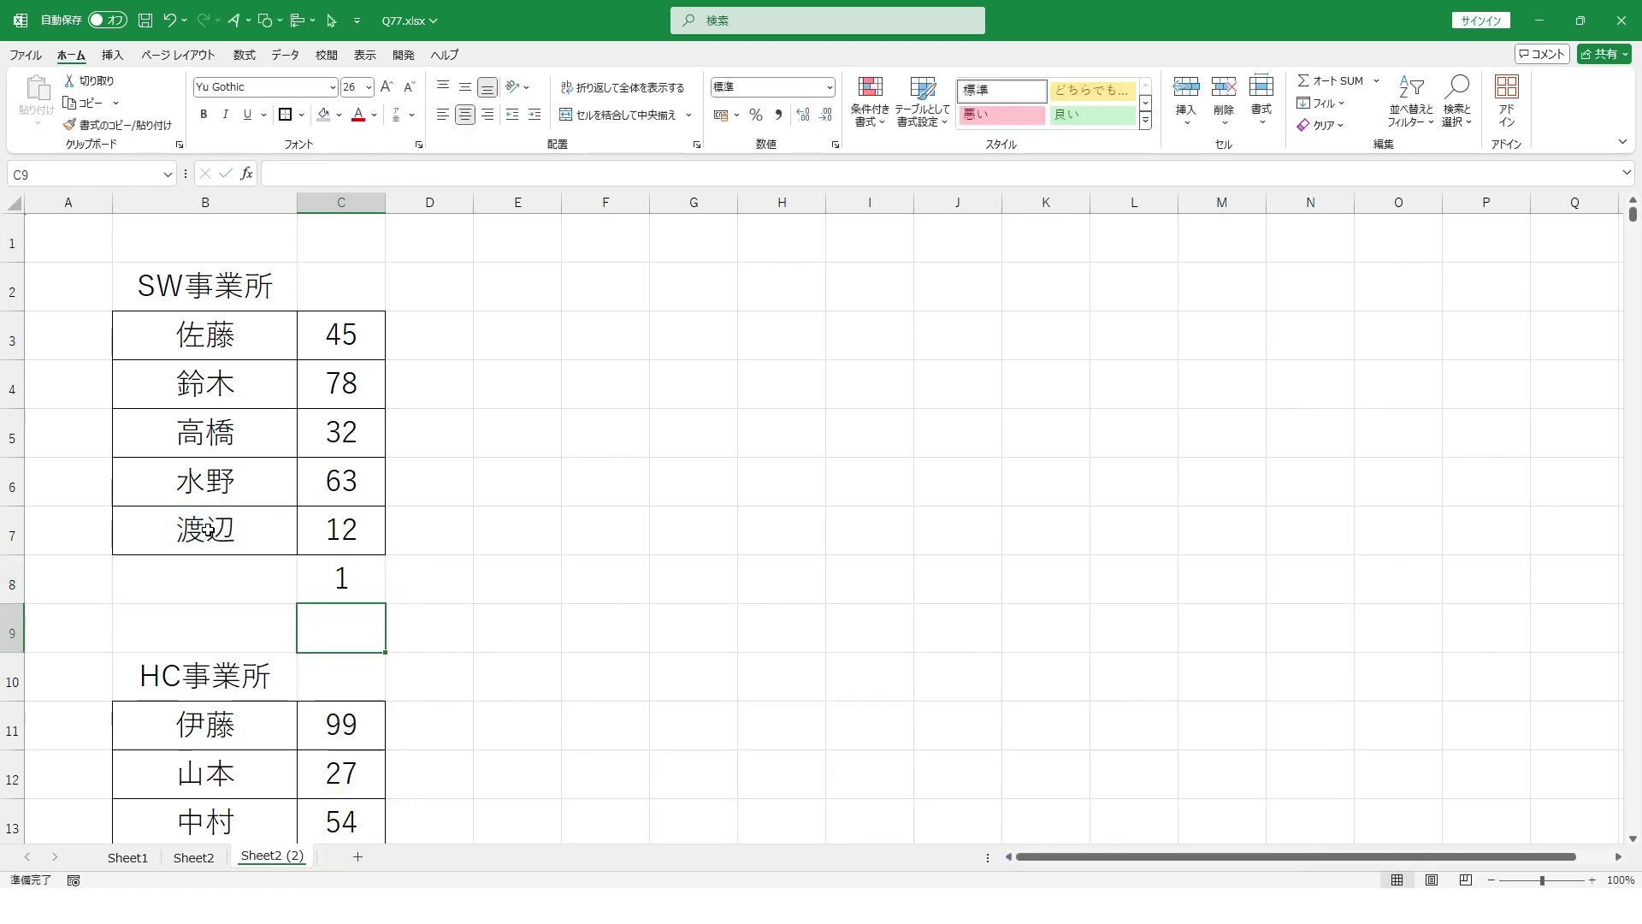
# - Copy the C8 formula into C6:C17 as a trial and check which cells it marks with 1
pyautogui.rightClick(342, 584)
pyautogui.click(391, 88)
pyautogui.scroll(-3, 553, 325)
pyautogui.scroll(2, 553, 325)
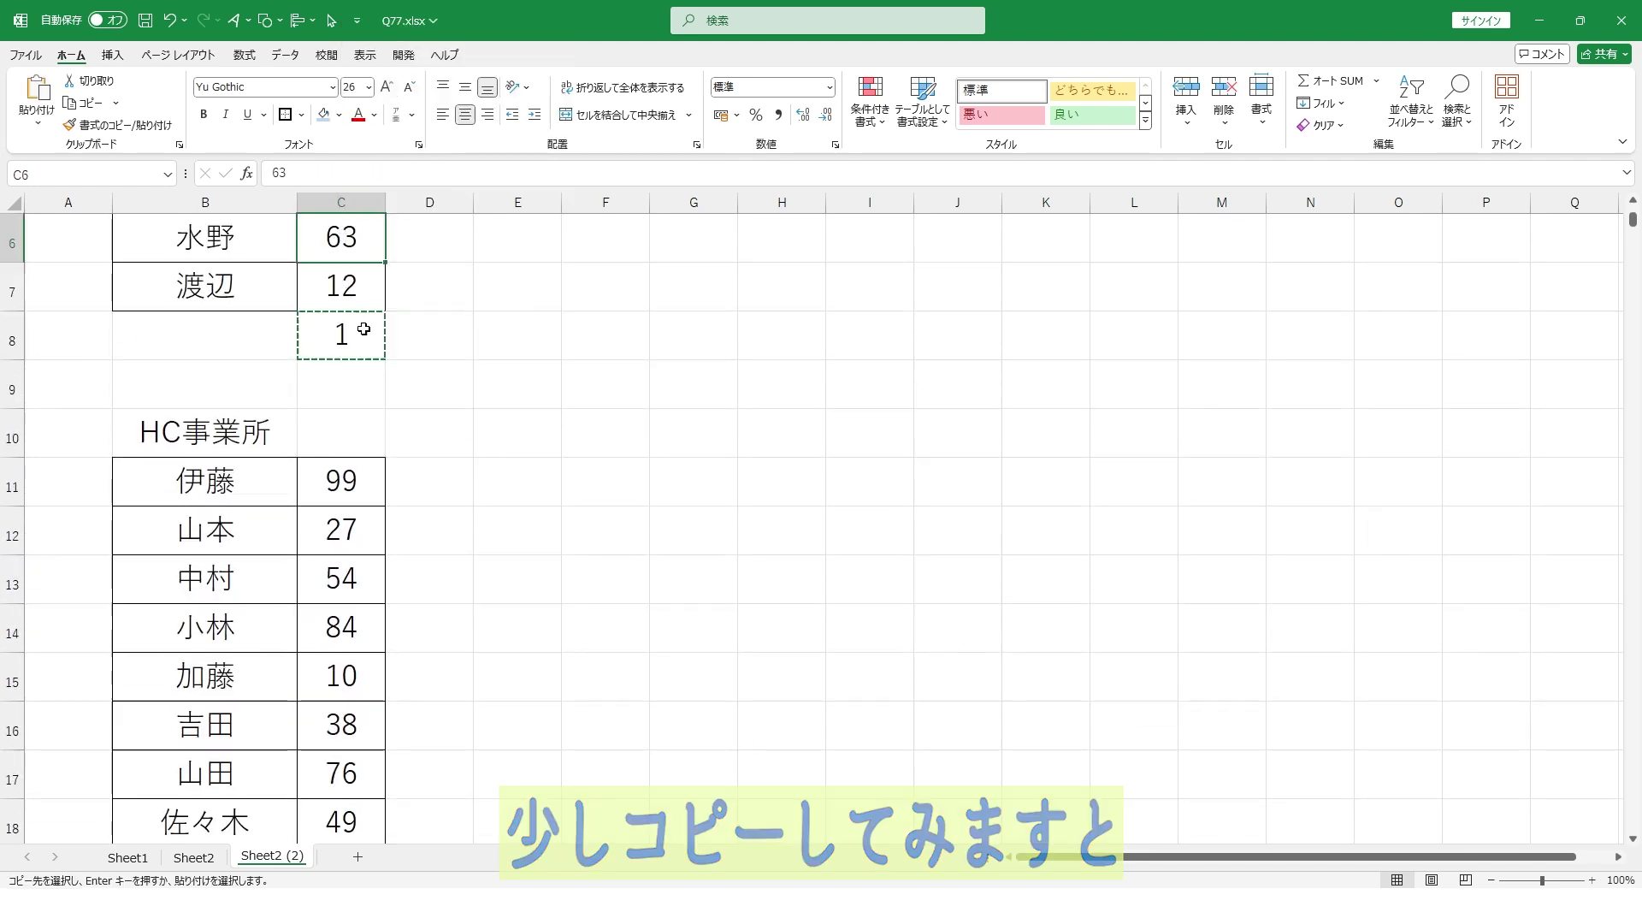
pyautogui.moveTo(342, 239); pyautogui.dragTo(351, 774)
pyautogui.rightClick(351, 774)
pyautogui.click(384, 445)
pyautogui.click(579, 433)
pyautogui.scroll(2, 579, 433)
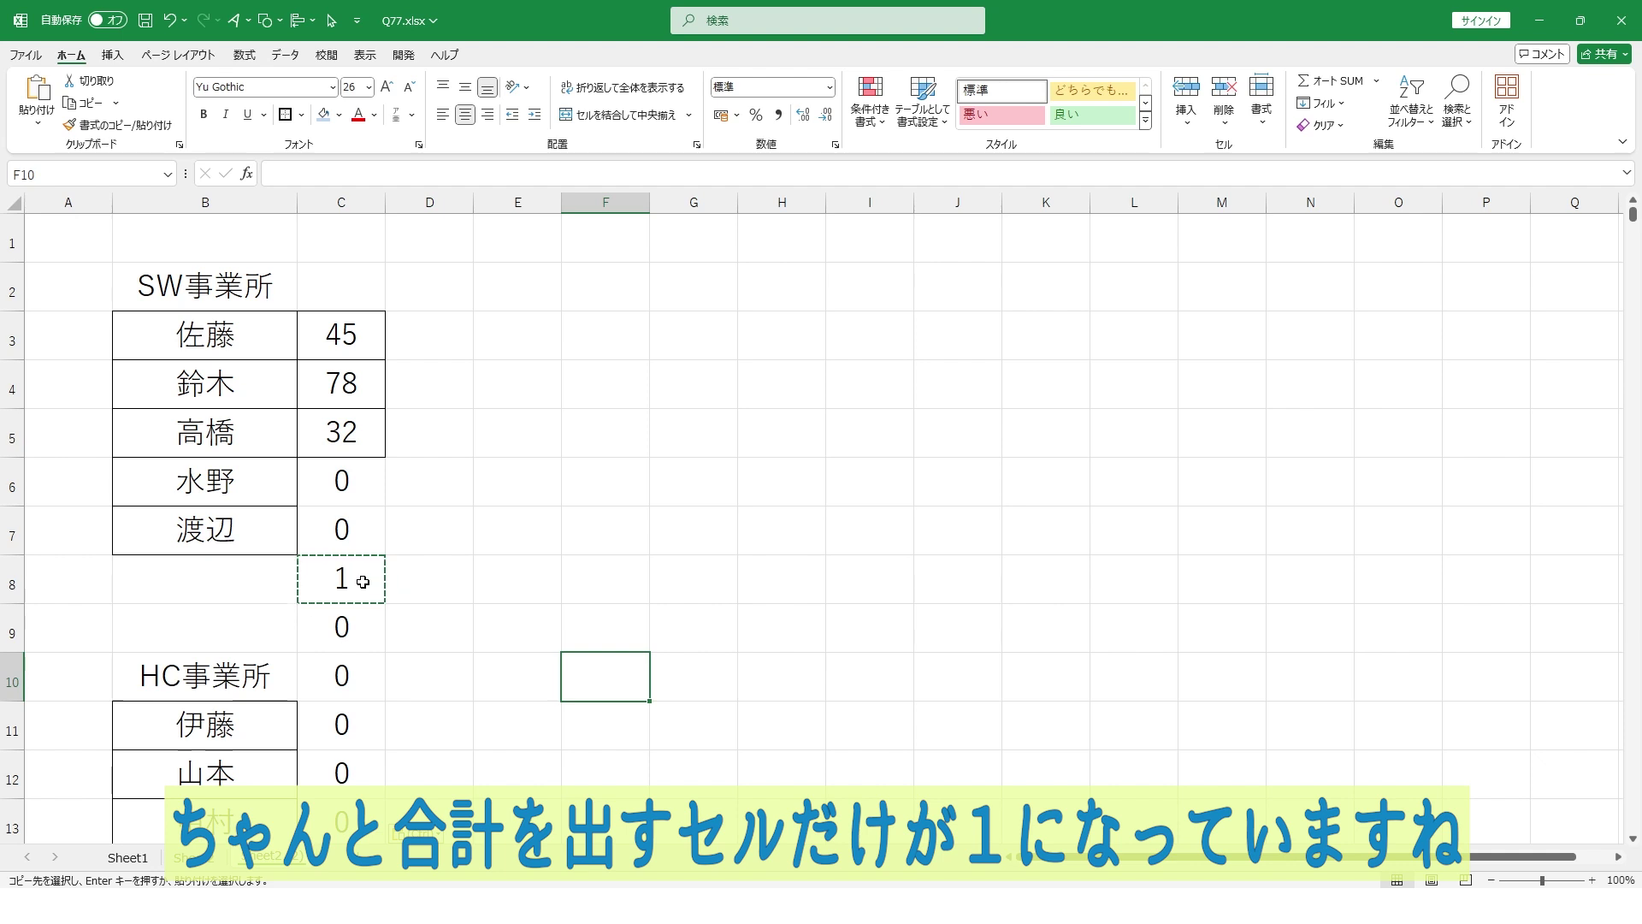
pyautogui.scroll(-5, 358, 597)
pyautogui.scroll(3, 360, 602)
pyautogui.scroll(2, 359, 602)
# - Copy the C8 formula and paste it over C3:C653, reaching one row below the last table
pyautogui.rightClick(359, 602)
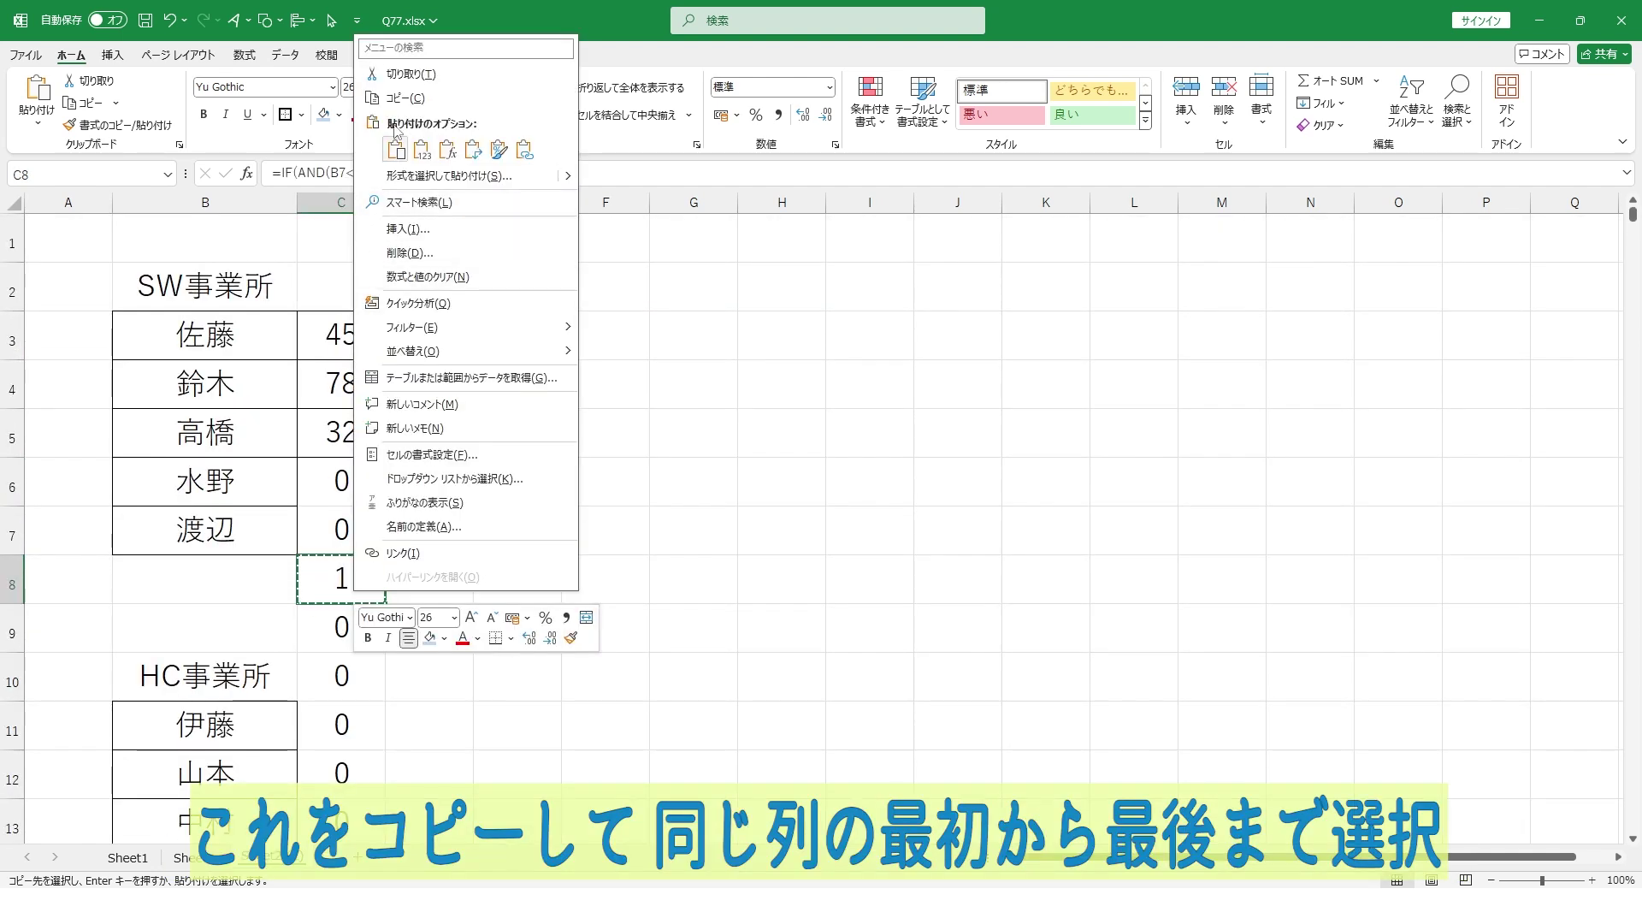
pyautogui.press('Escape')
pyautogui.click(359, 332)
pyautogui.moveTo(1632, 214); pyautogui.dragTo(1635, 824)
pyautogui.scroll(-4, 650, 560)
pyautogui.keyDown('shift'); pyautogui.click(347, 348); pyautogui.keyUp('shift')
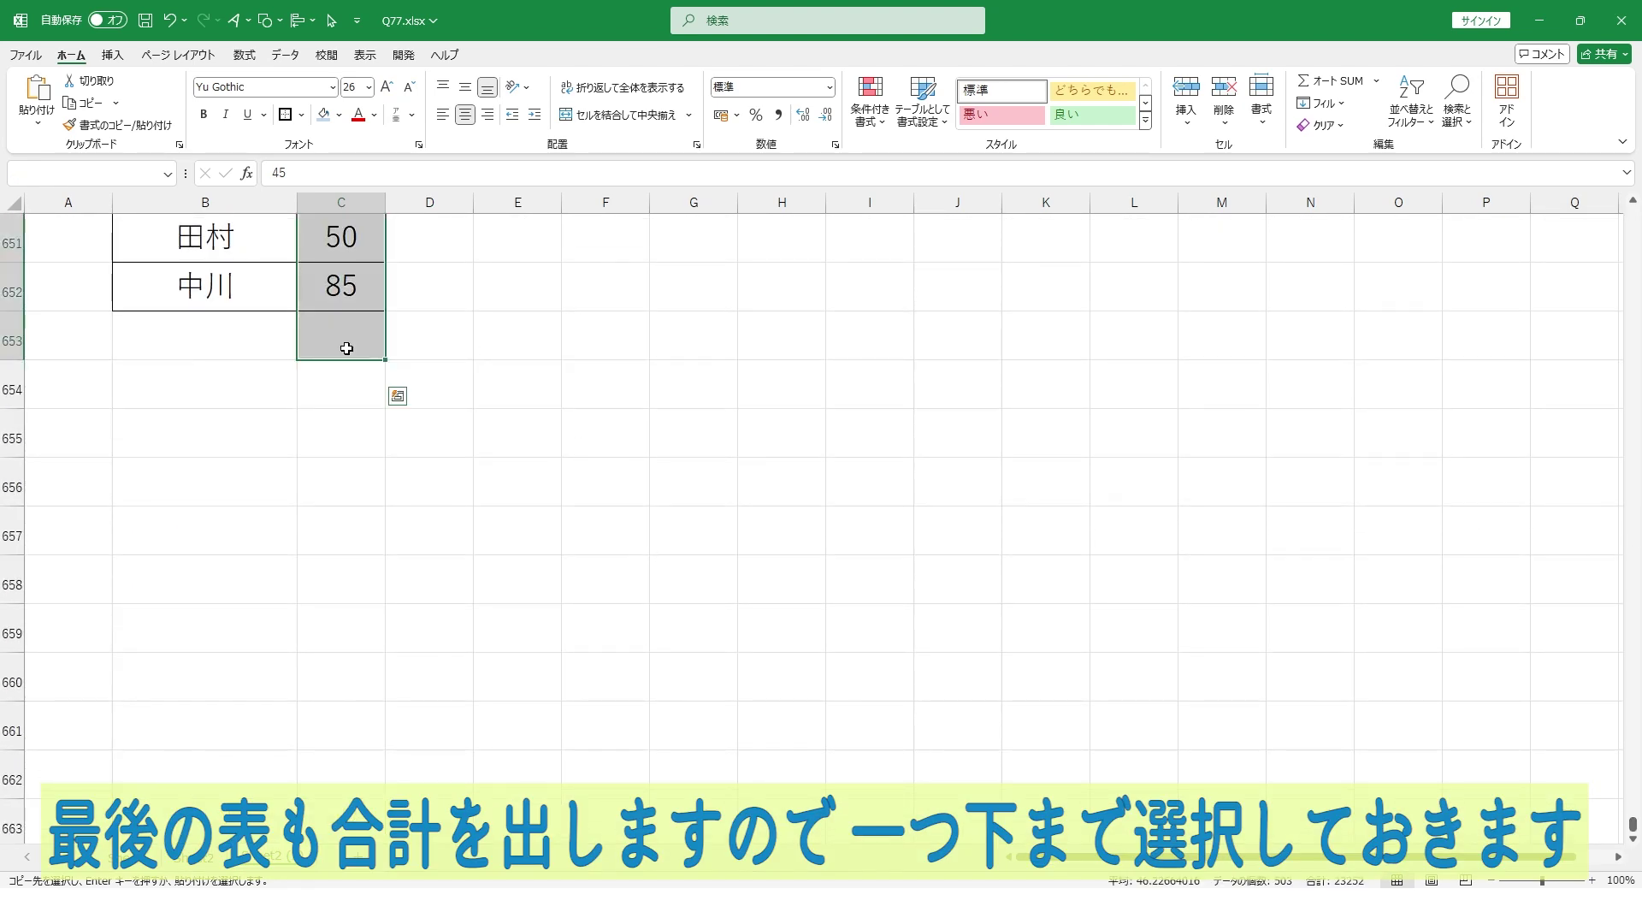
pyautogui.scroll(2, 340, 383)
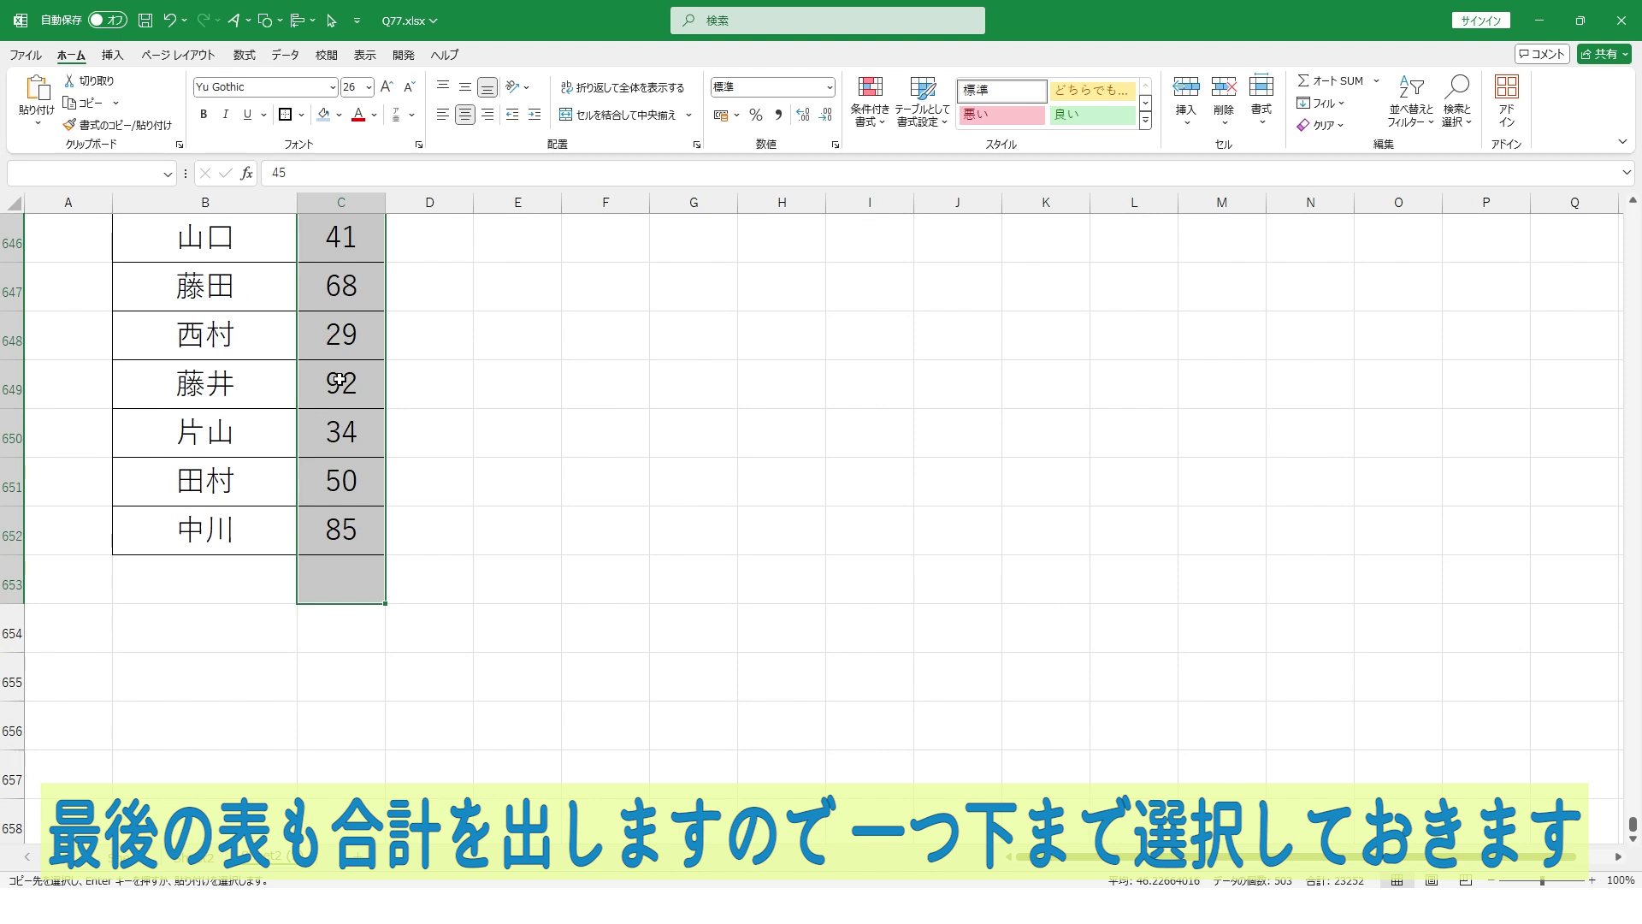
pyautogui.rightClick(338, 328)
pyautogui.click(425, 444)
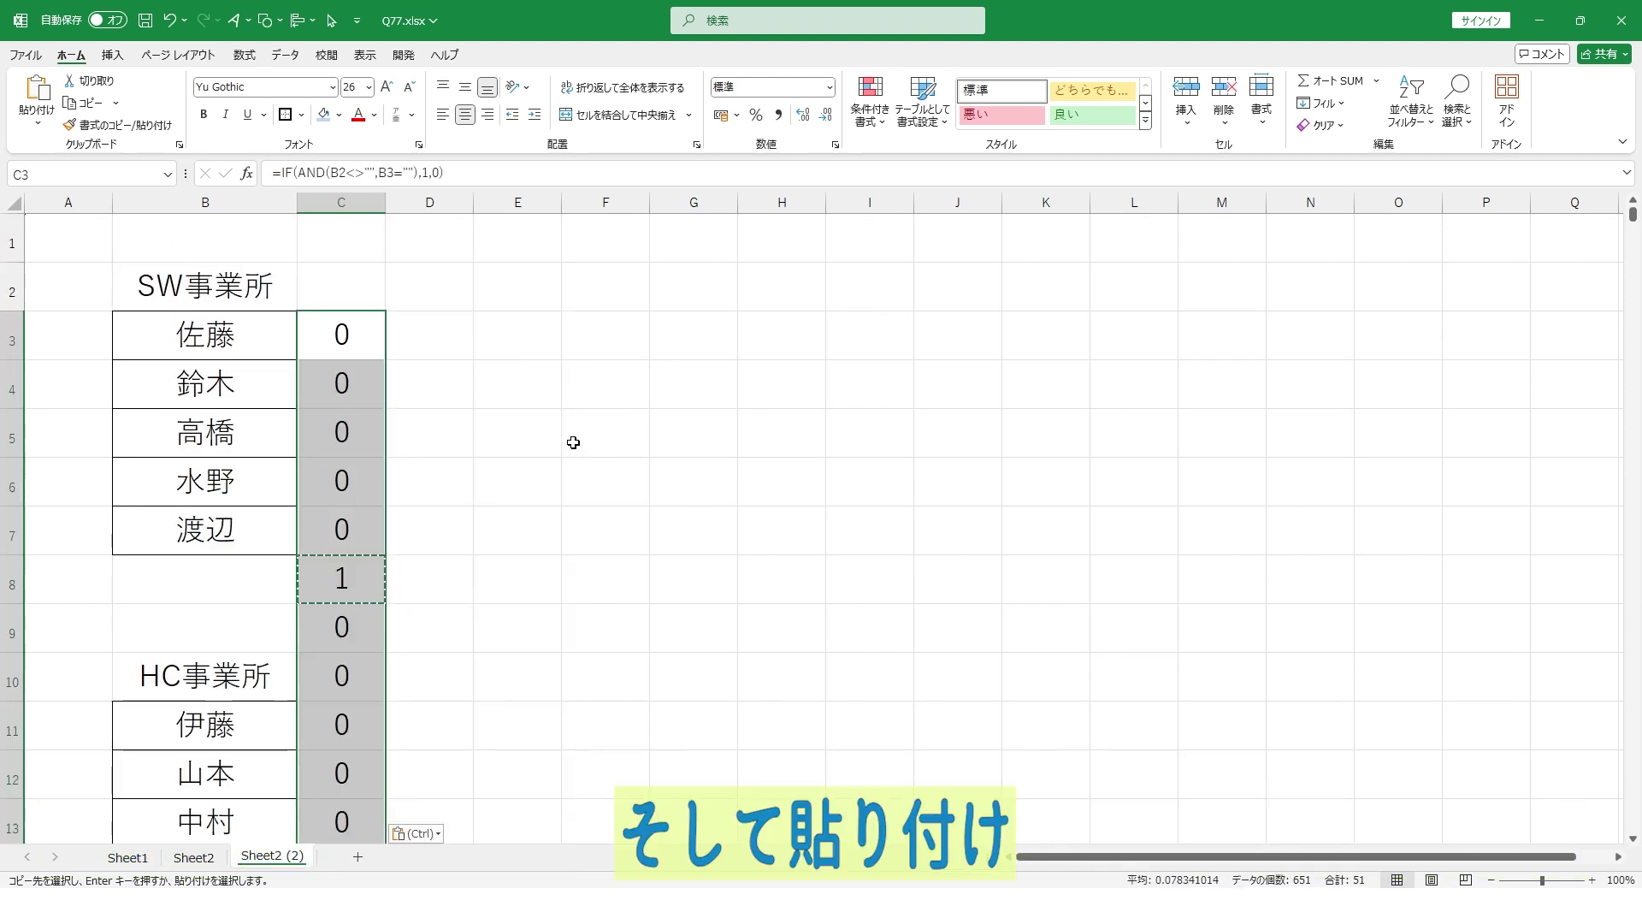
pyautogui.click(573, 442)
pyautogui.press('Escape')
# - Compare the 0 and 1 markers in column C of Sheet2 (2) with the total cell positions in Sheet2
pyautogui.hotkey('ctrl', 'pageup')
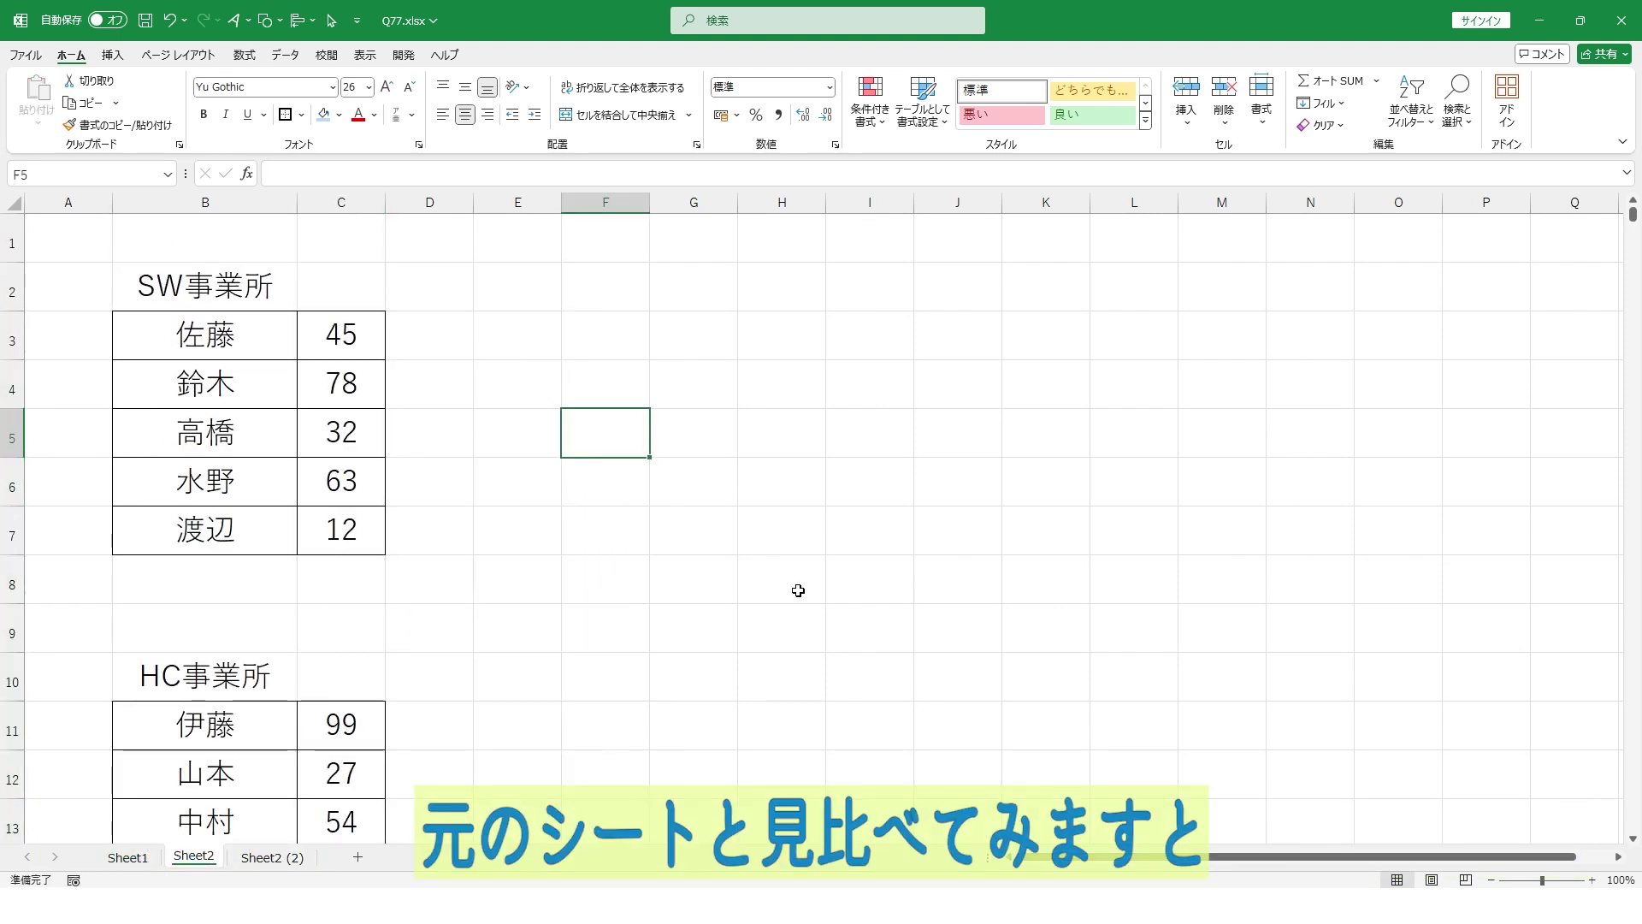
pyautogui.hotkey('ctrl', 'pagedown')
pyautogui.hotkey('ctrl', 'pageup')
pyautogui.hotkey('ctrl', 'pagedown')
pyautogui.press('pagedown')
pyautogui.hotkey('ctrl', 'pageup')
pyautogui.hotkey('ctrl', 'pagedown')
pyautogui.hotkey('ctrl', 'pageup')
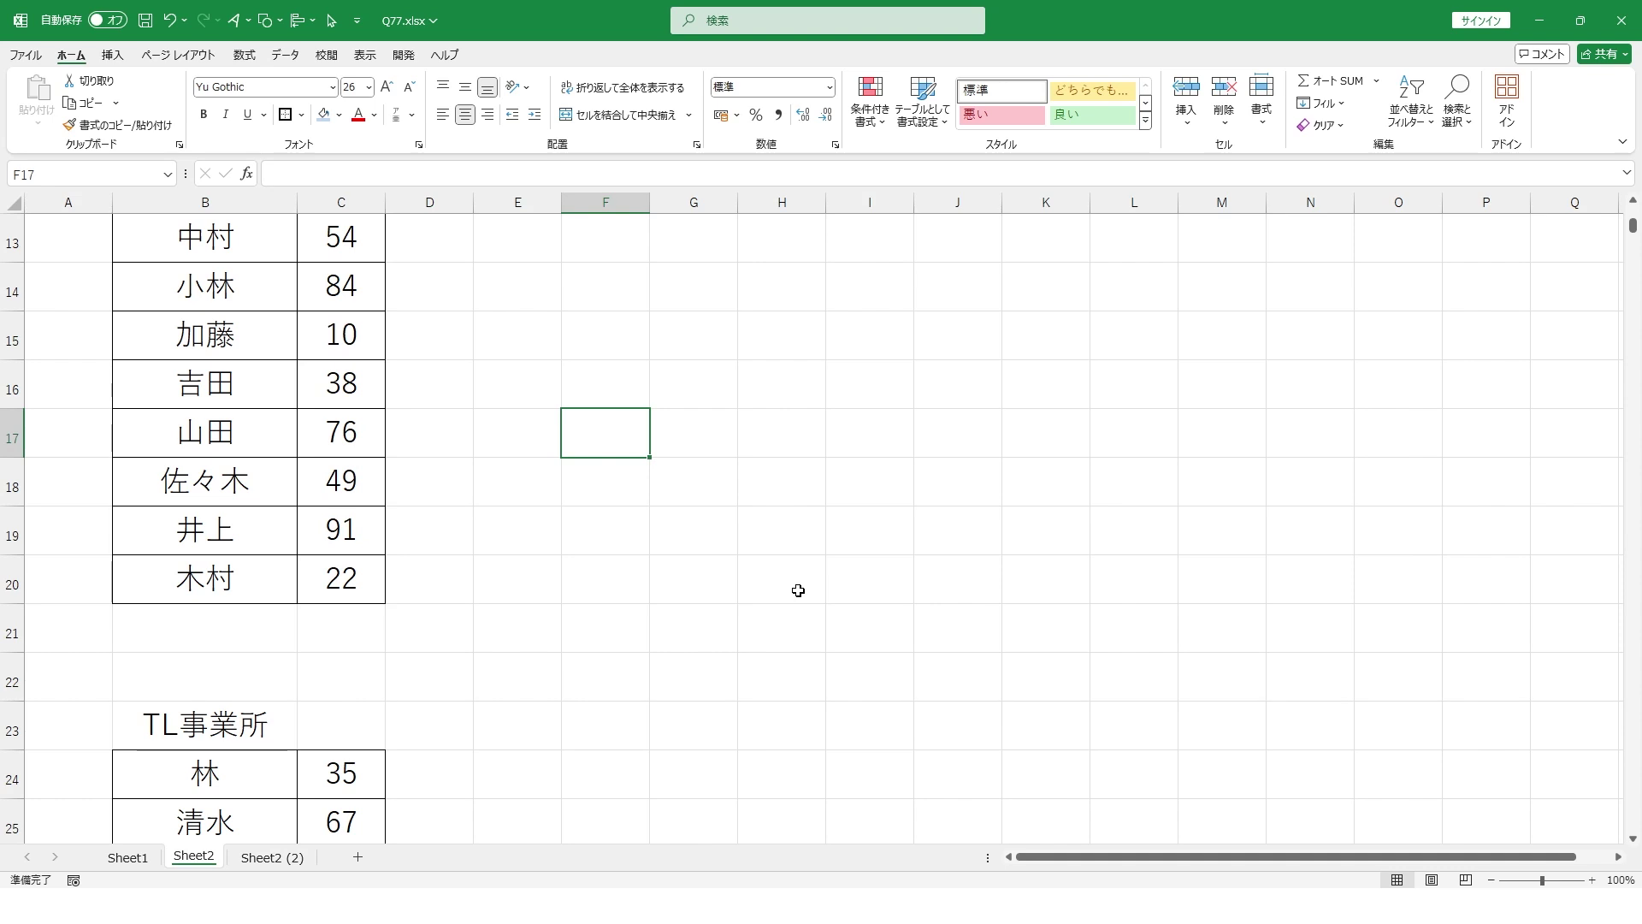
pyautogui.hotkey('ctrl', 'pagedown')
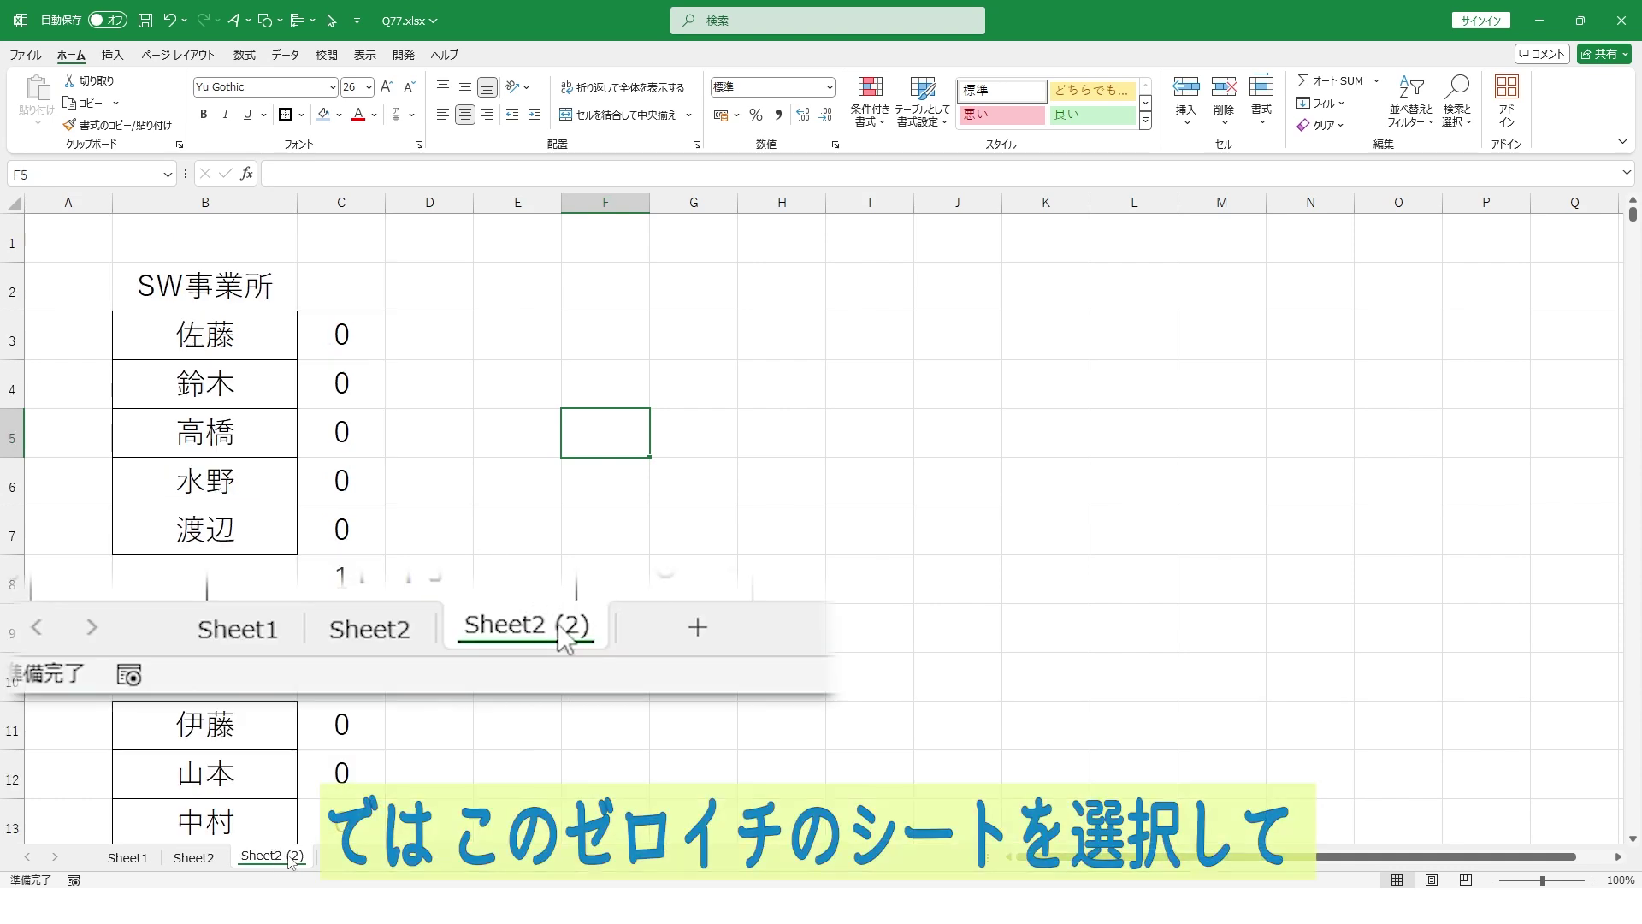
# - Group Sheet2 with Sheet2 (2), select column C and open the Find dialog
pyautogui.keyDown('shift'); pyautogui.click(200, 856); pyautogui.keyUp('shift')
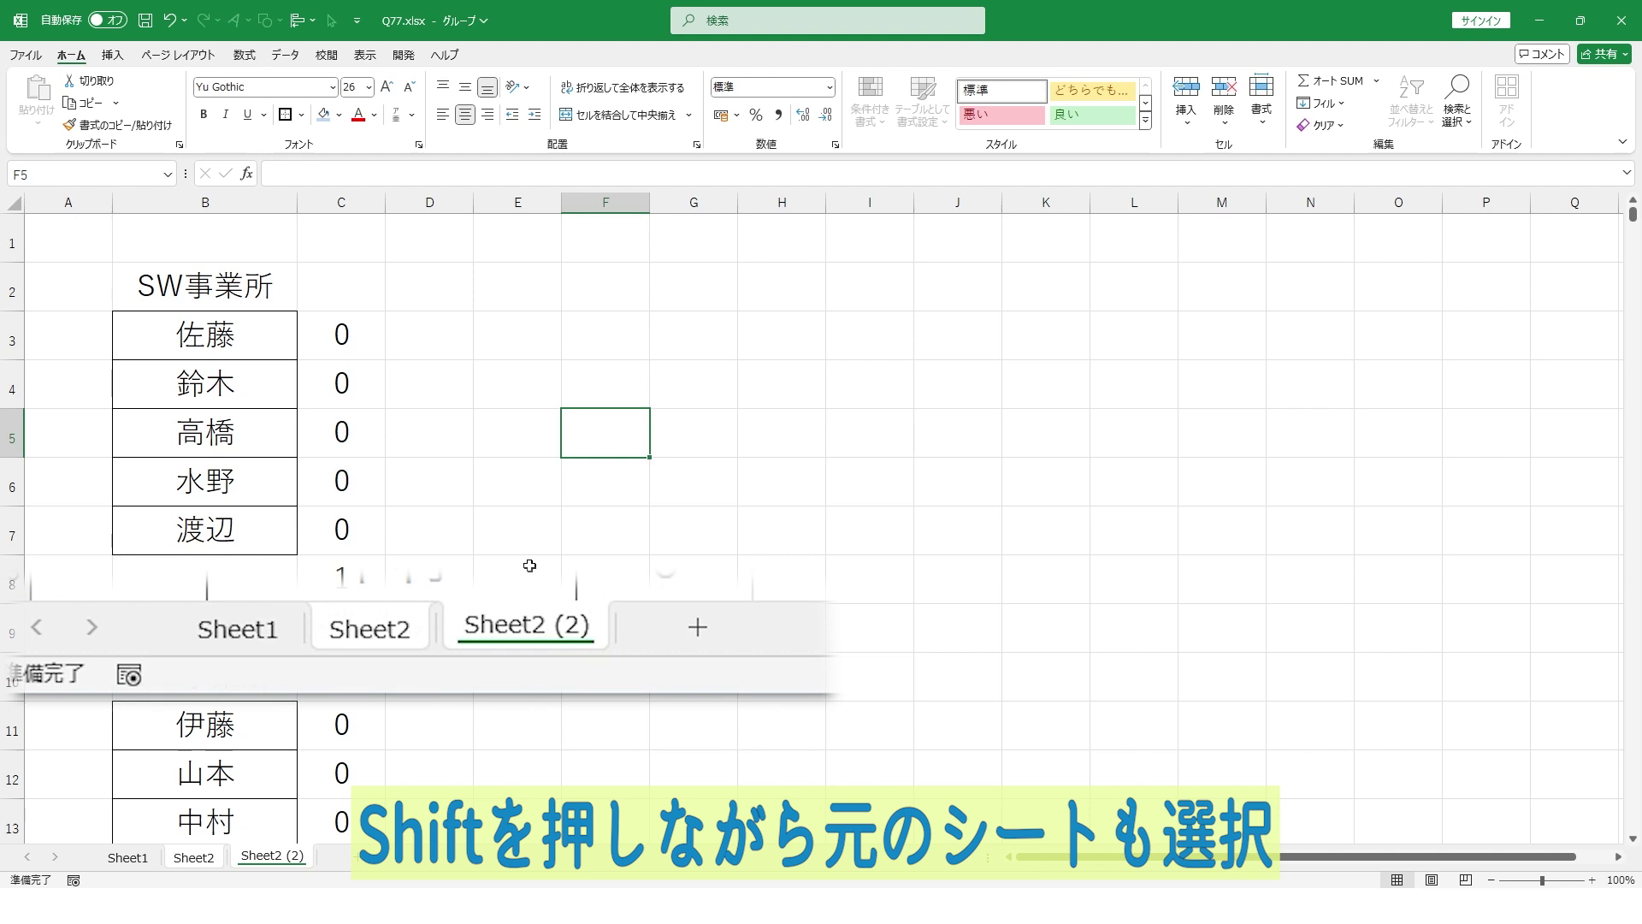
pyautogui.click(340, 202)
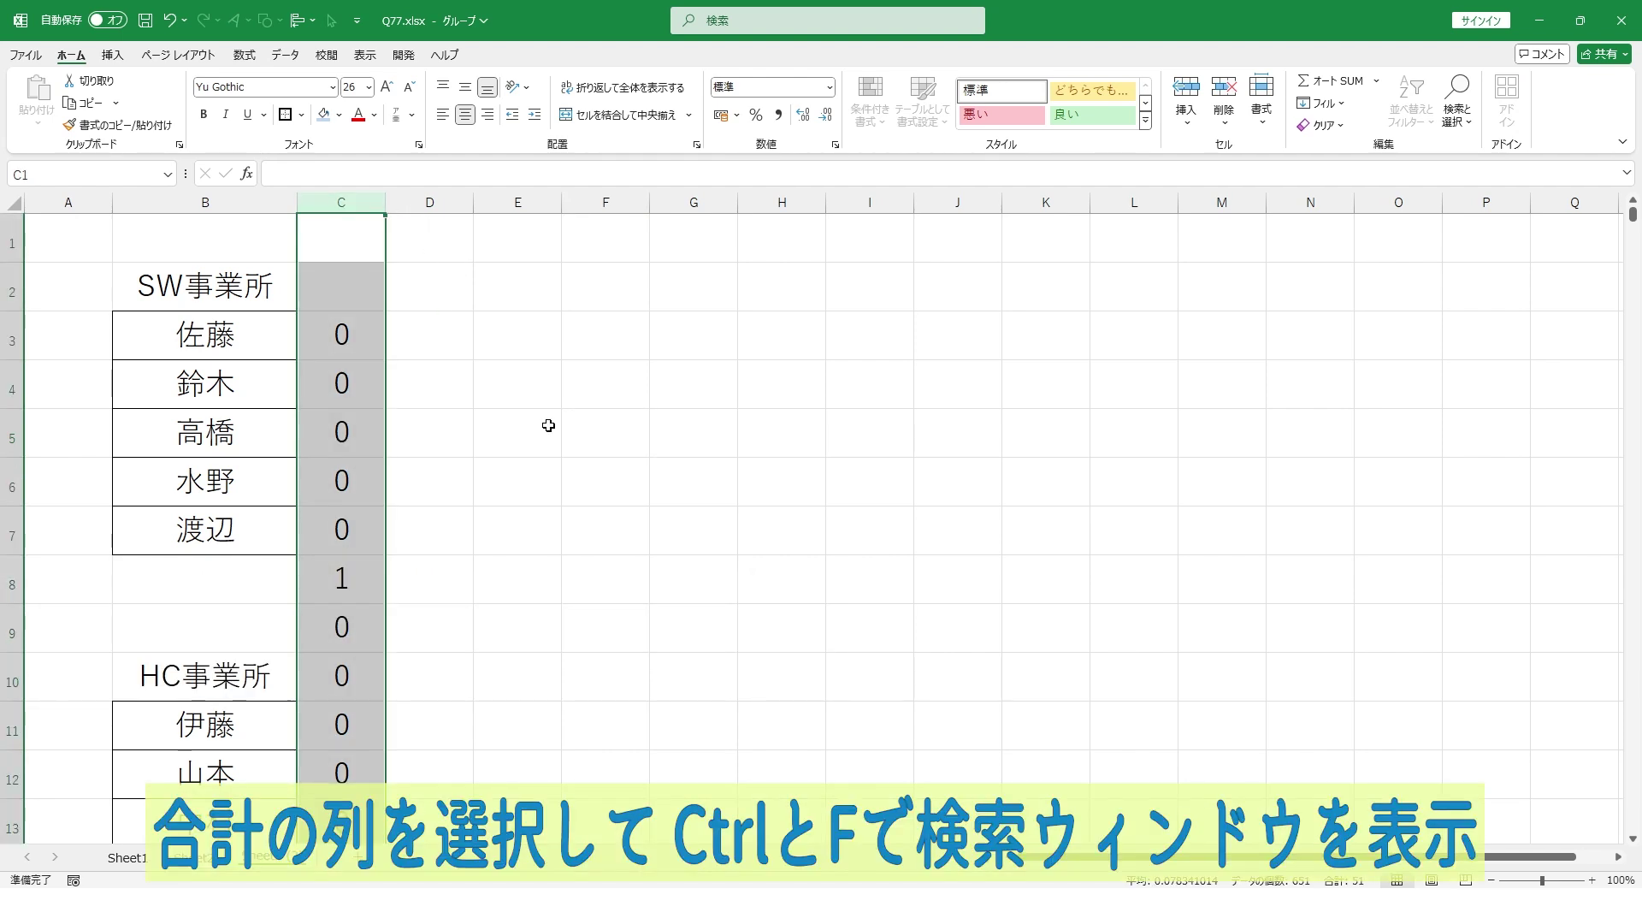
pyautogui.hotkey('ctrl', 'f')
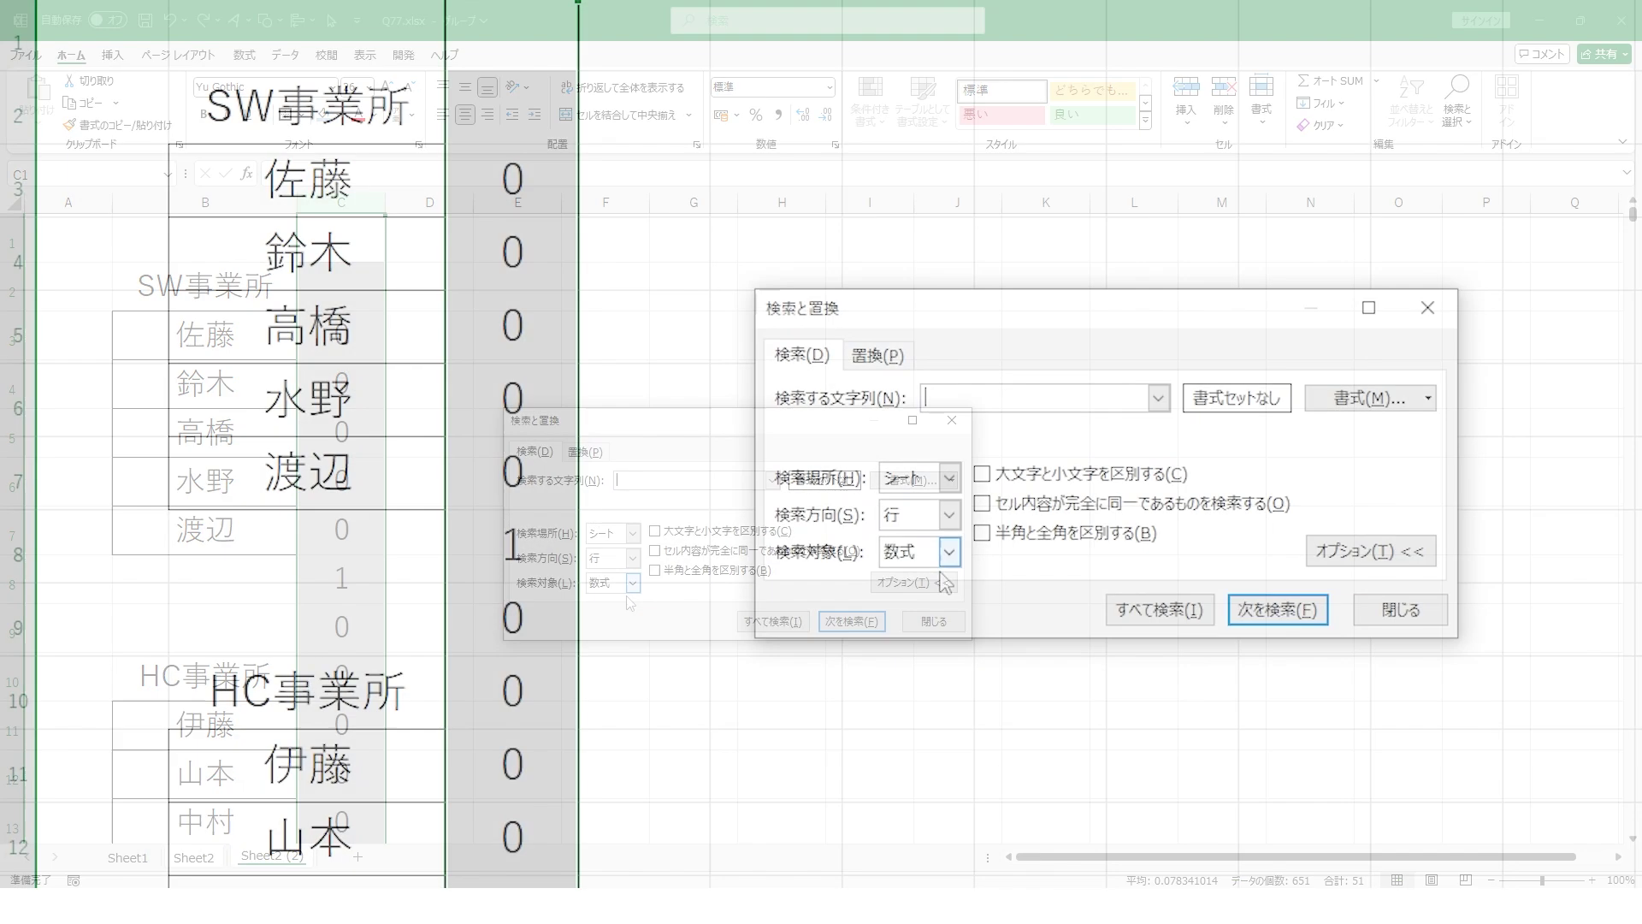
# - Find all cells in column C that contain 1, searching in values instead of formulas
pyautogui.click(633, 582)
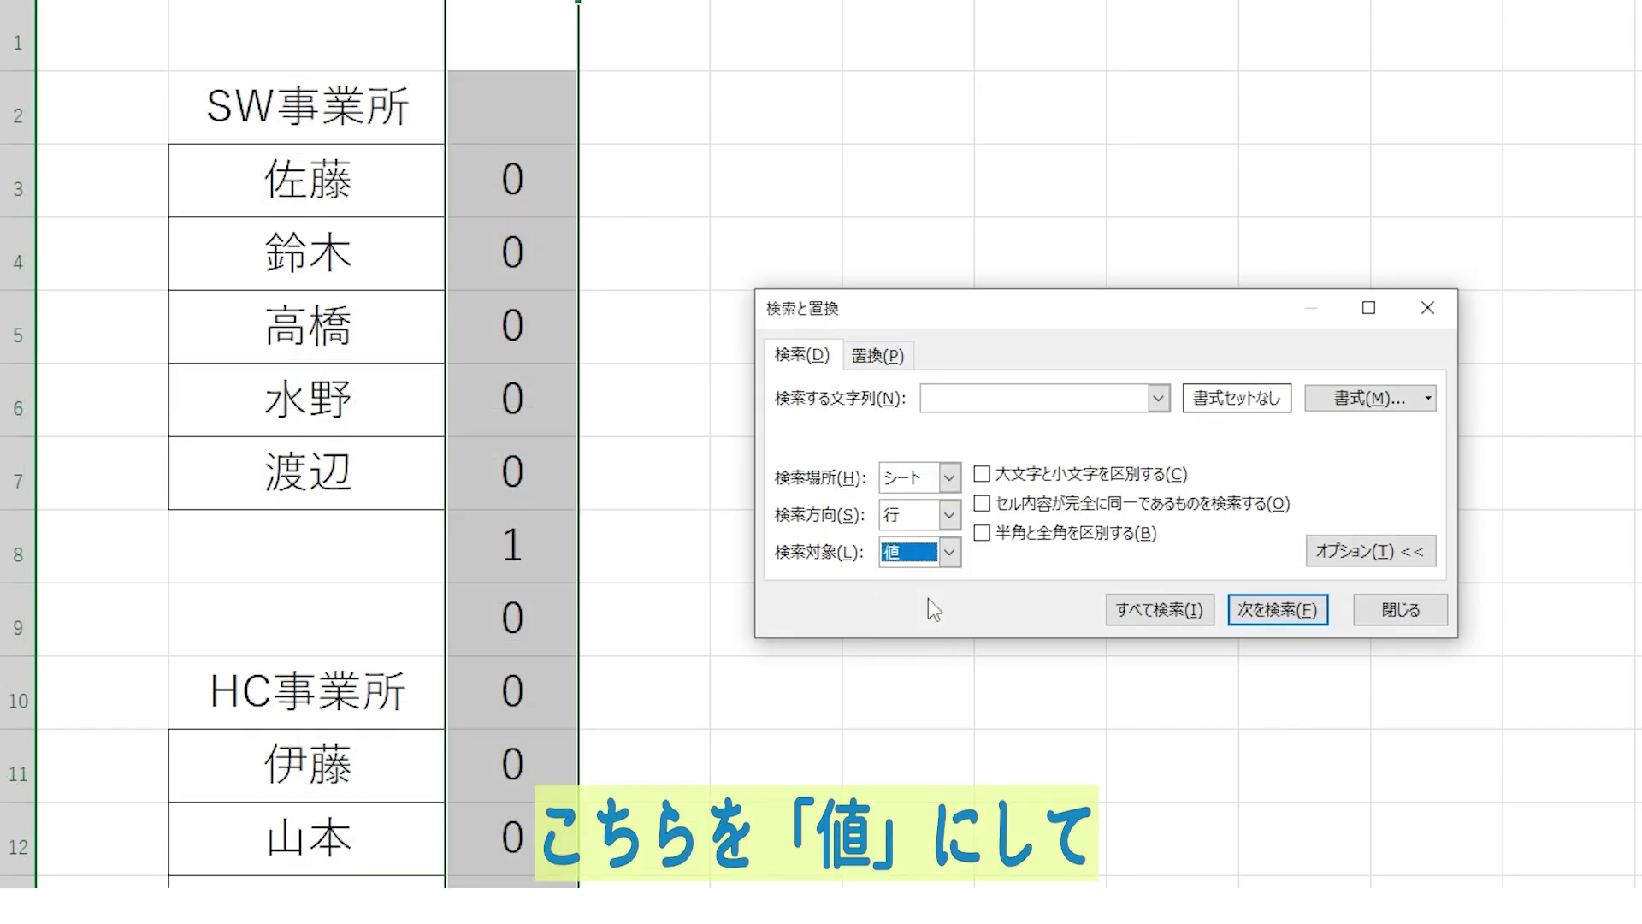
pyautogui.click(972, 394)
pyautogui.write('1')
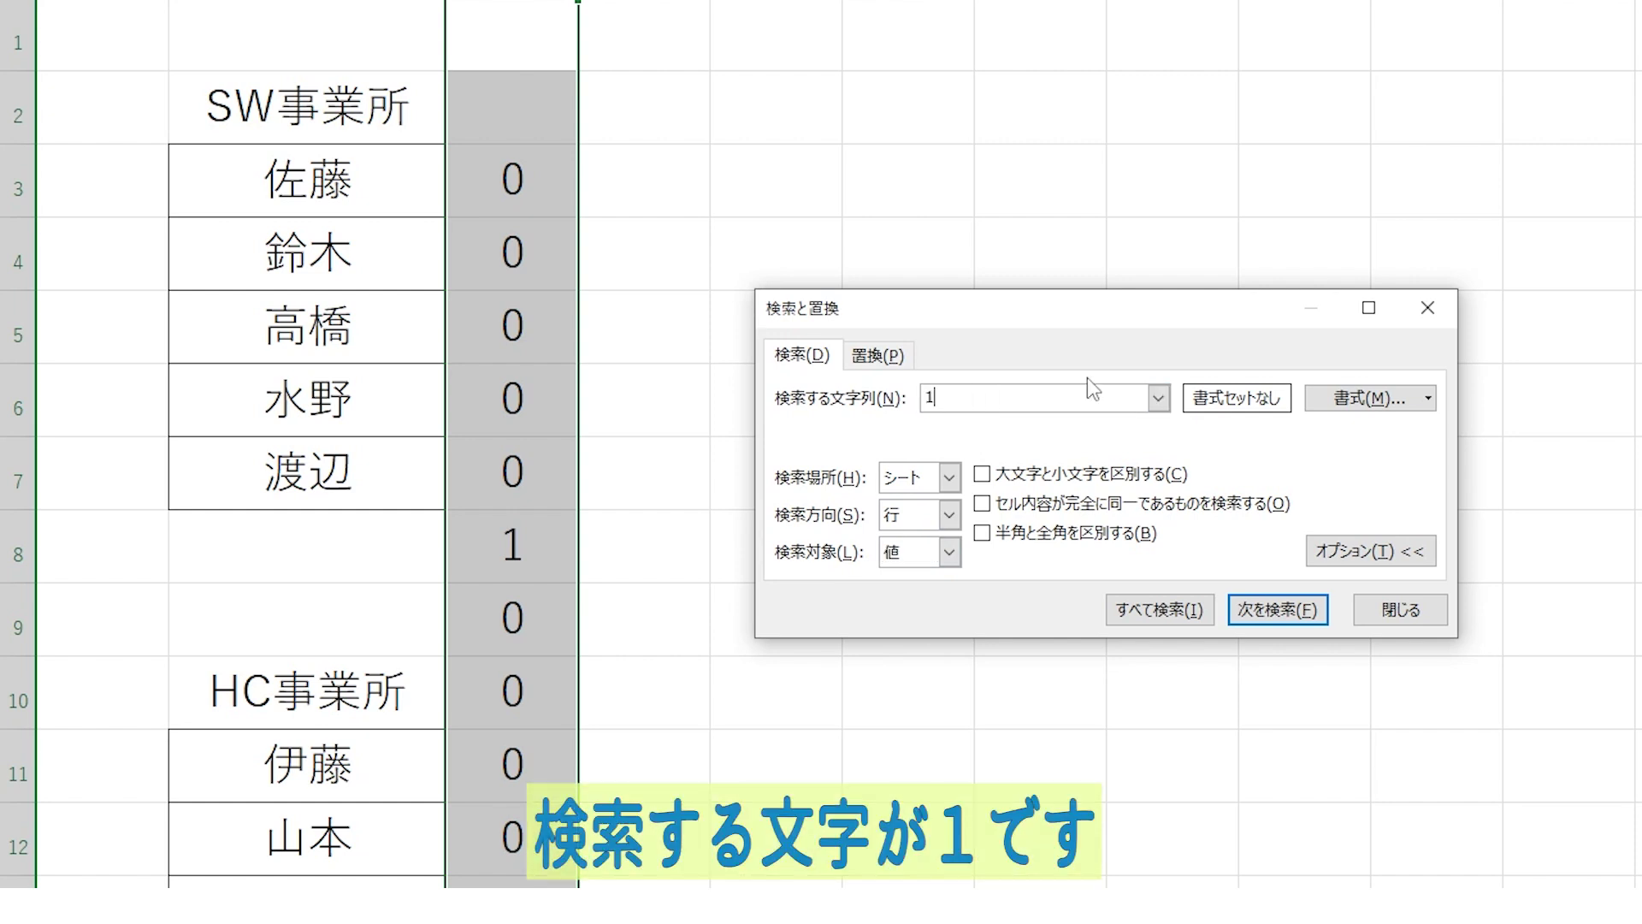
pyautogui.click(1159, 609)
pyautogui.moveTo(1038, 323); pyautogui.dragTo(973, 90)
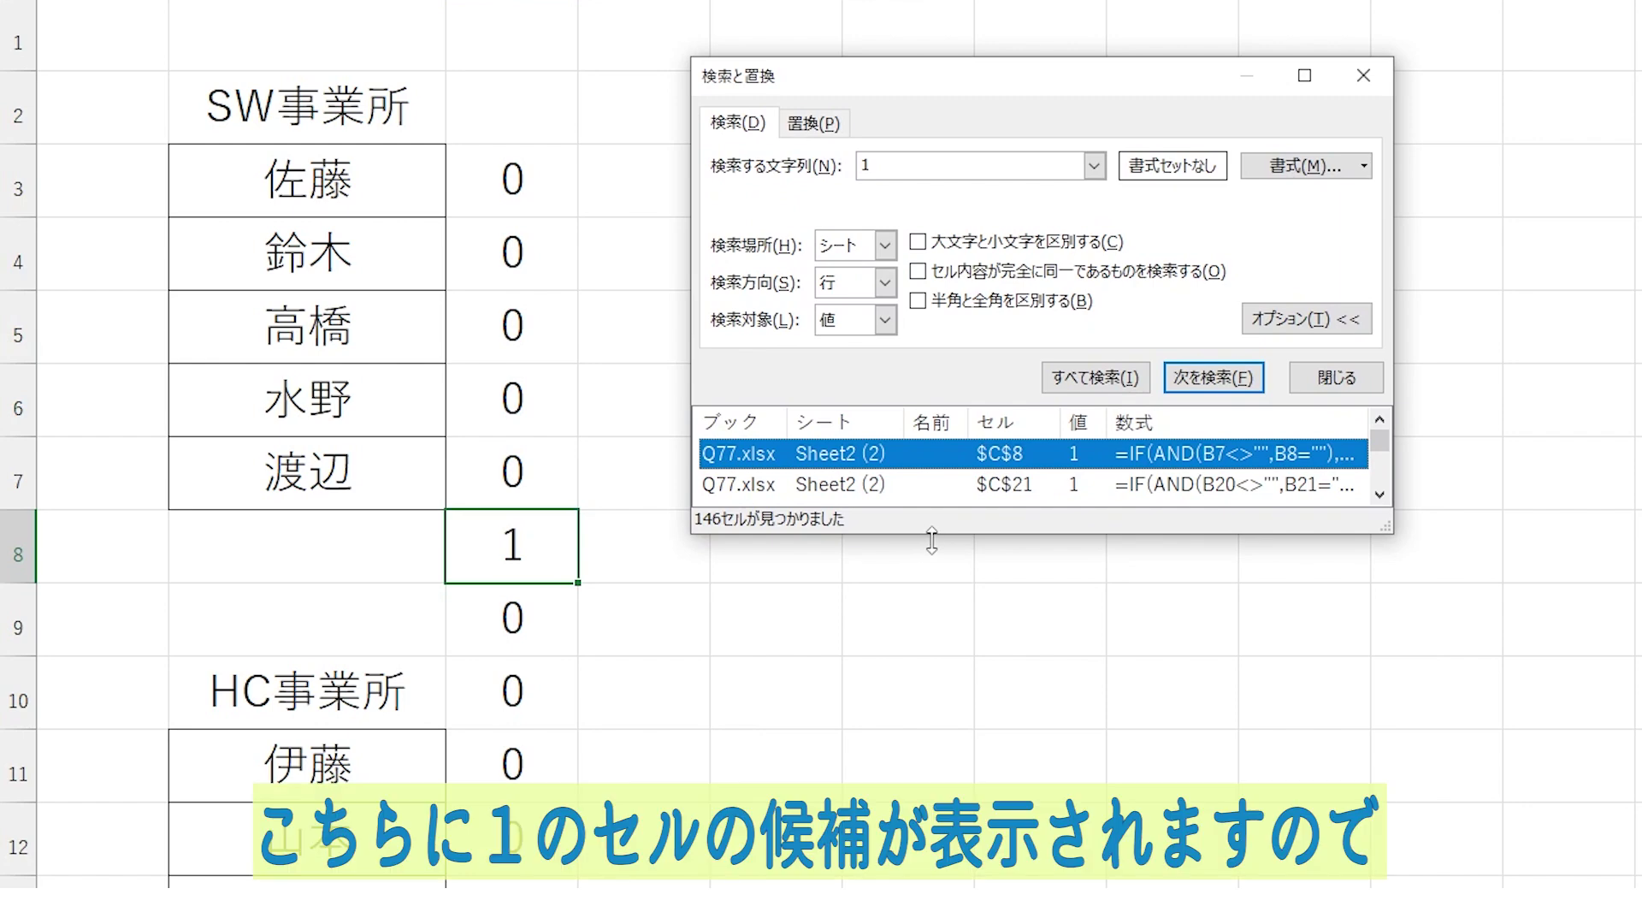
# - Select every cell in the search results at once and close the Find dialog
pyautogui.moveTo(932, 539); pyautogui.dragTo(932, 753)
pyautogui.click(904, 484)
pyautogui.click(904, 515)
pyautogui.click(904, 608)
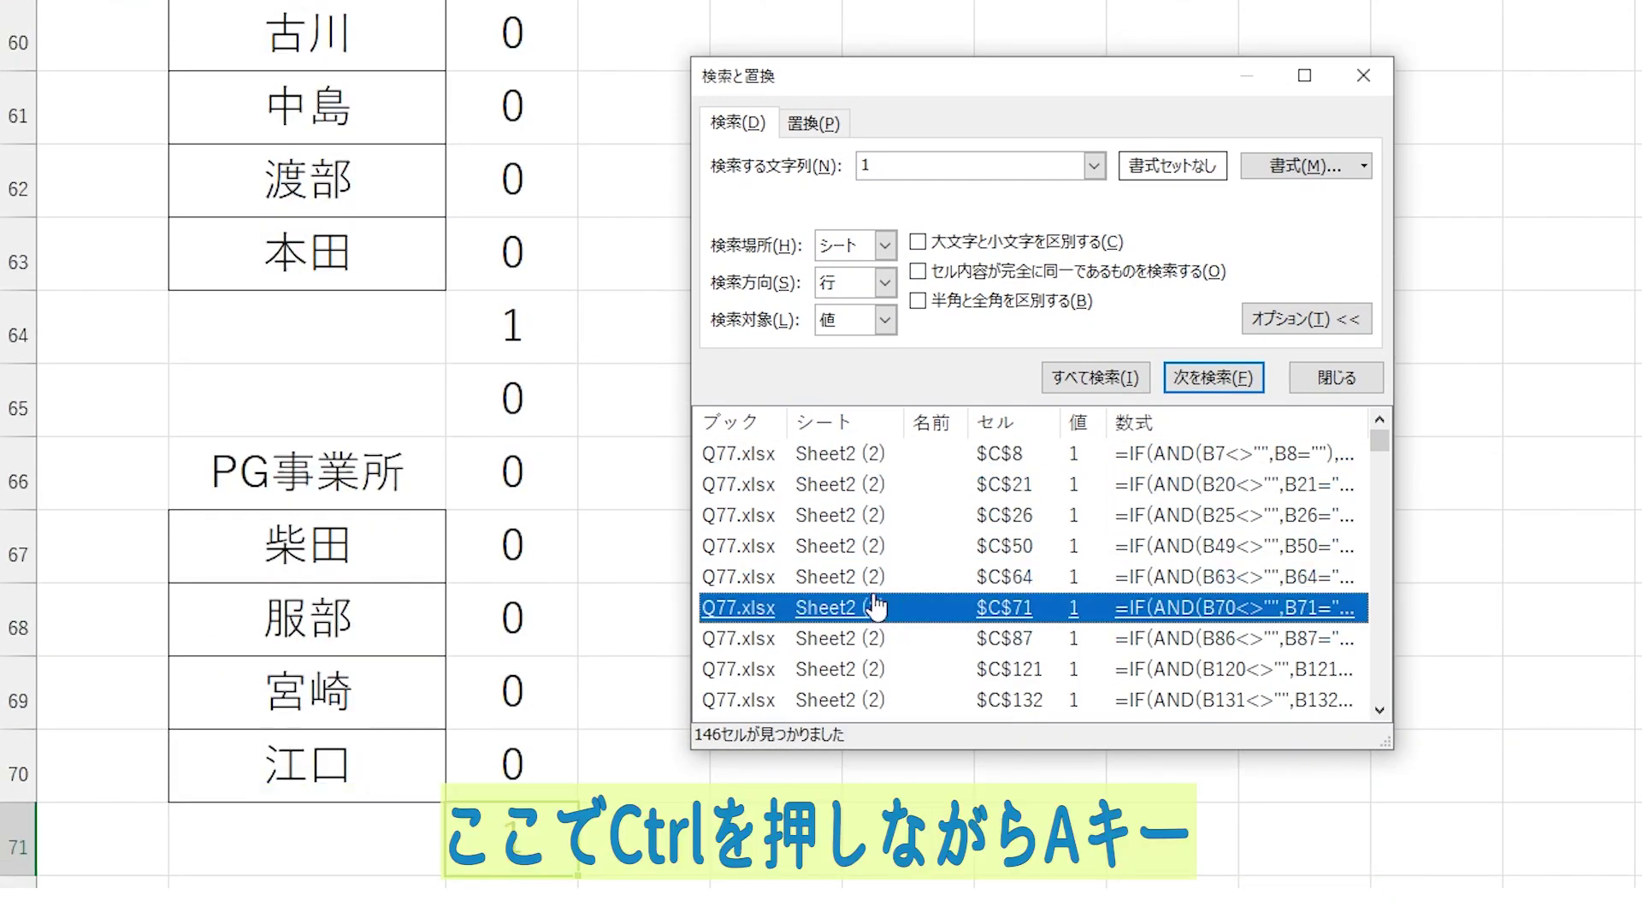
pyautogui.hotkey('ctrl', 'a')
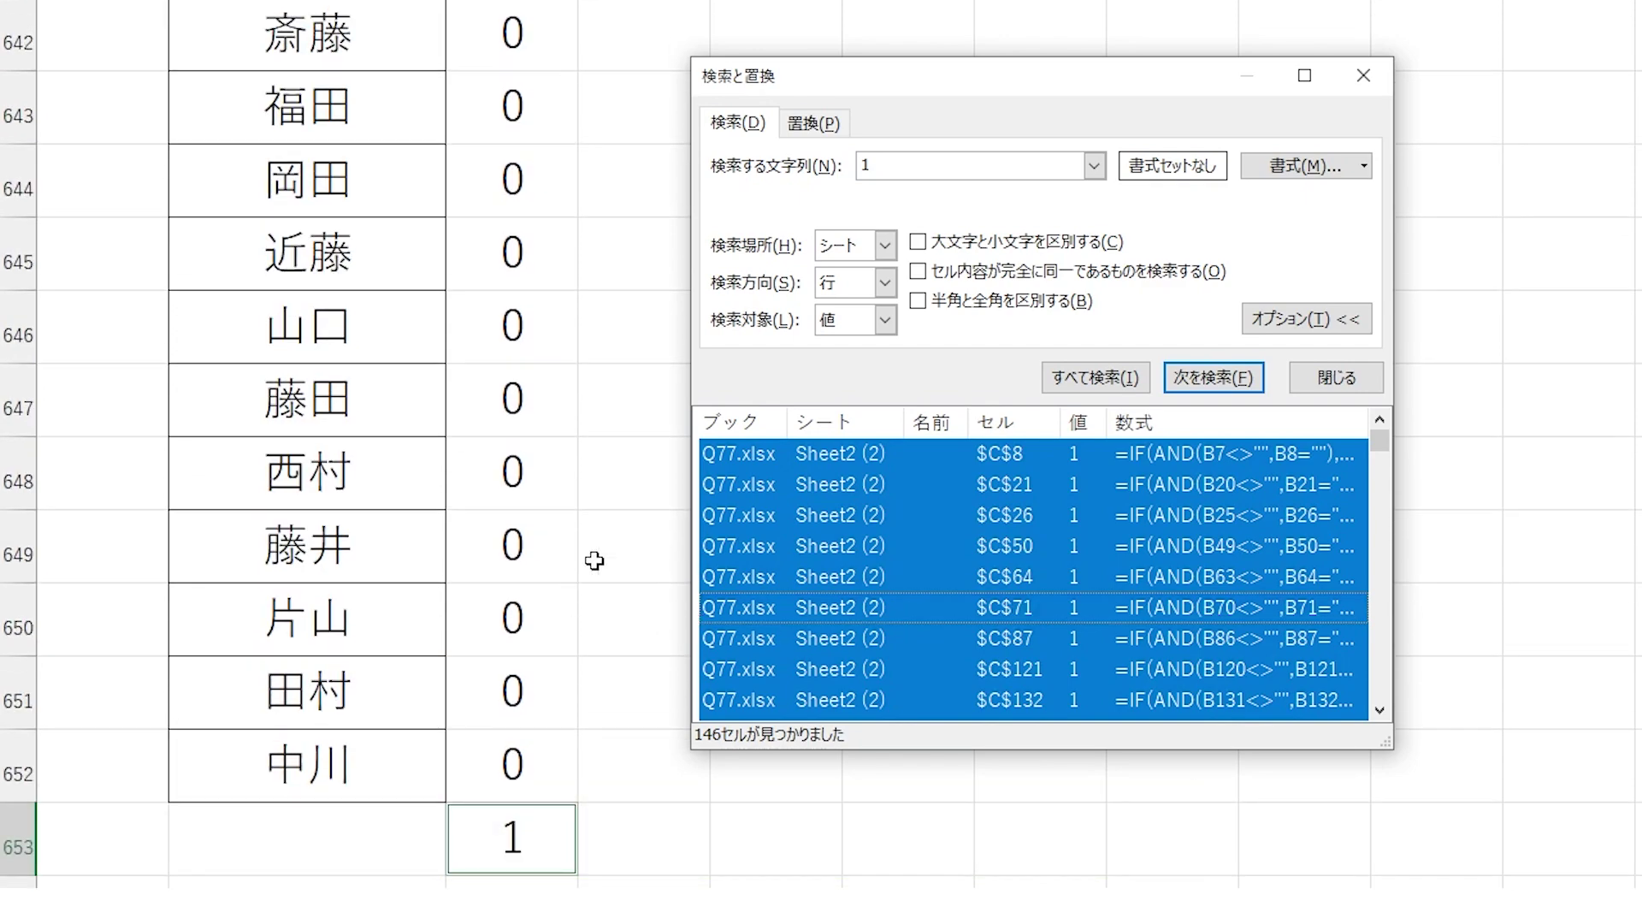
pyautogui.scroll(12, 603, 534)
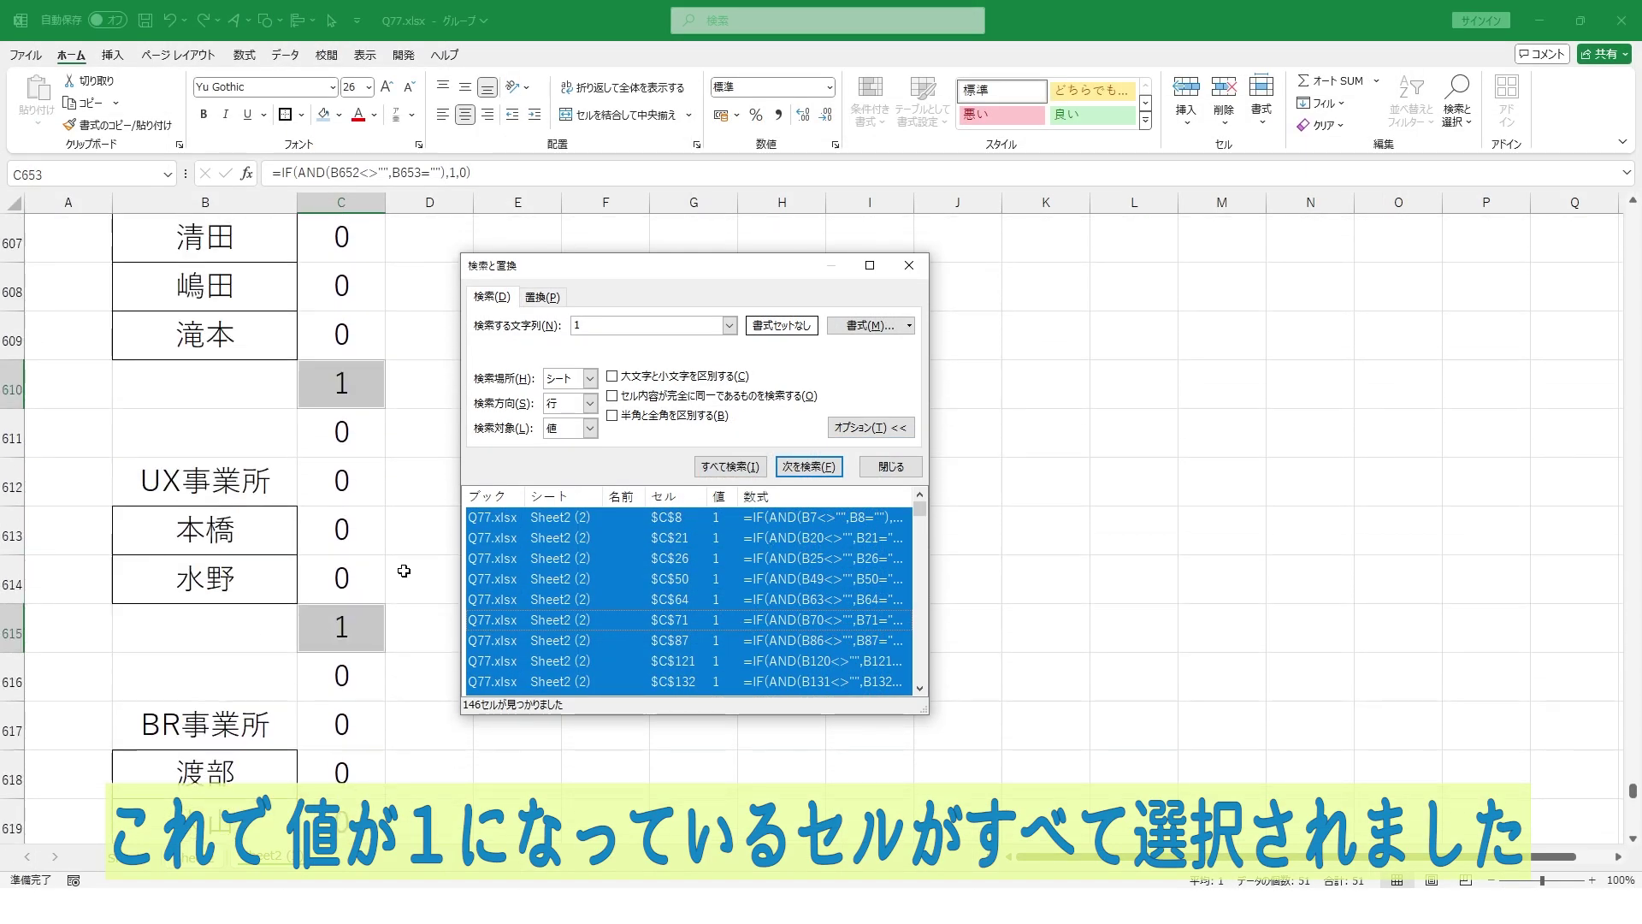
pyautogui.scroll(20, 404, 570)
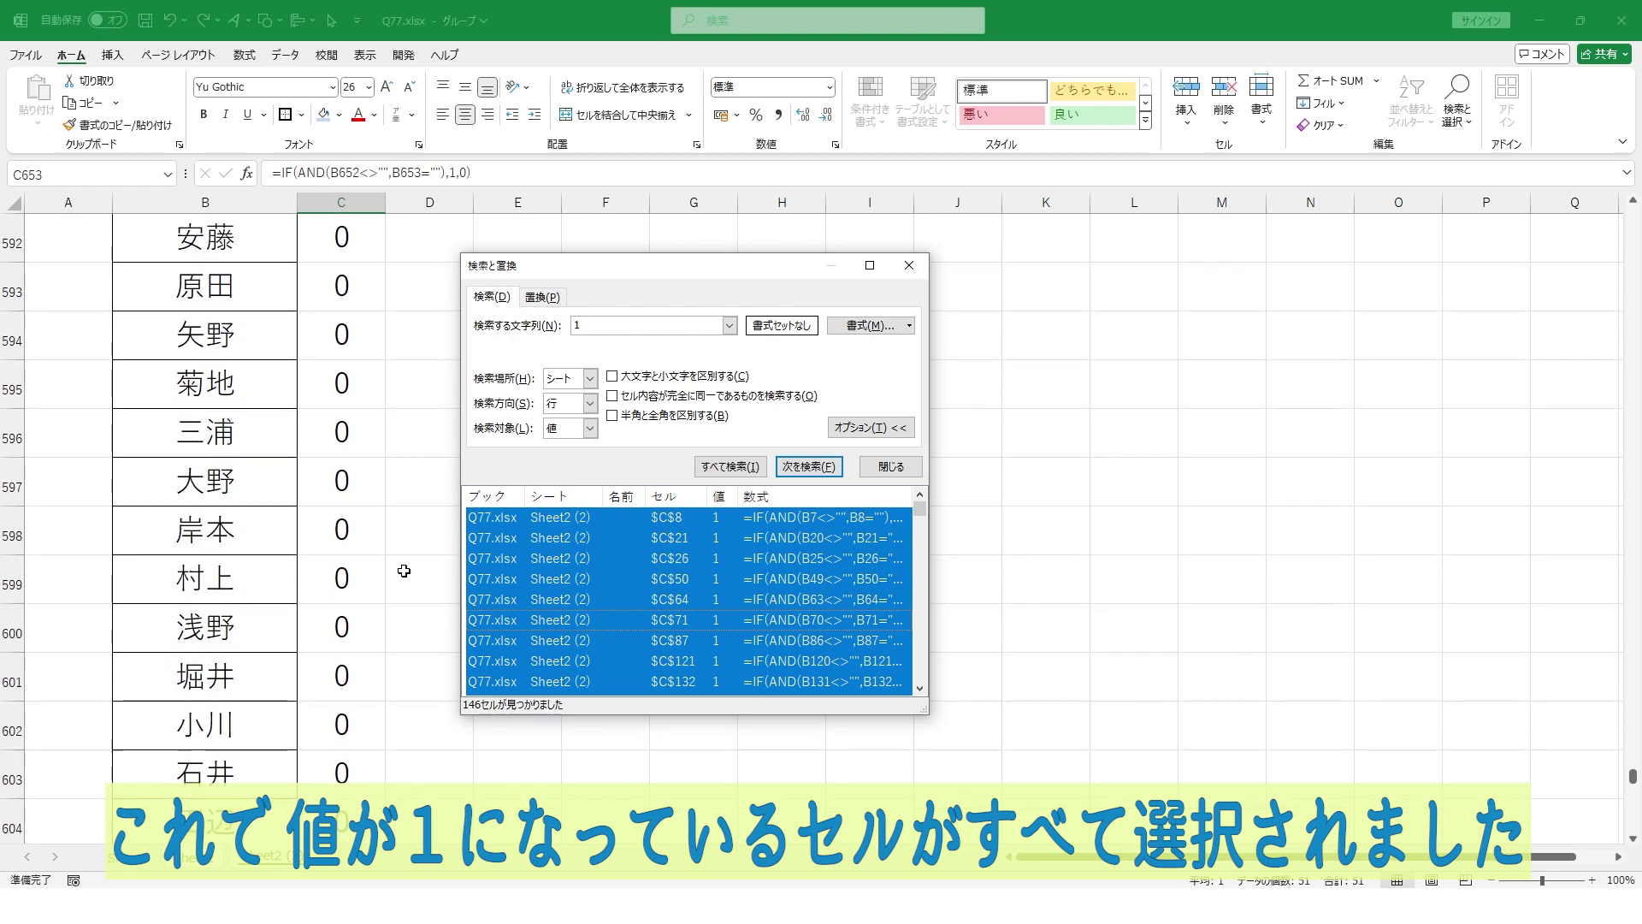
pyautogui.click(909, 265)
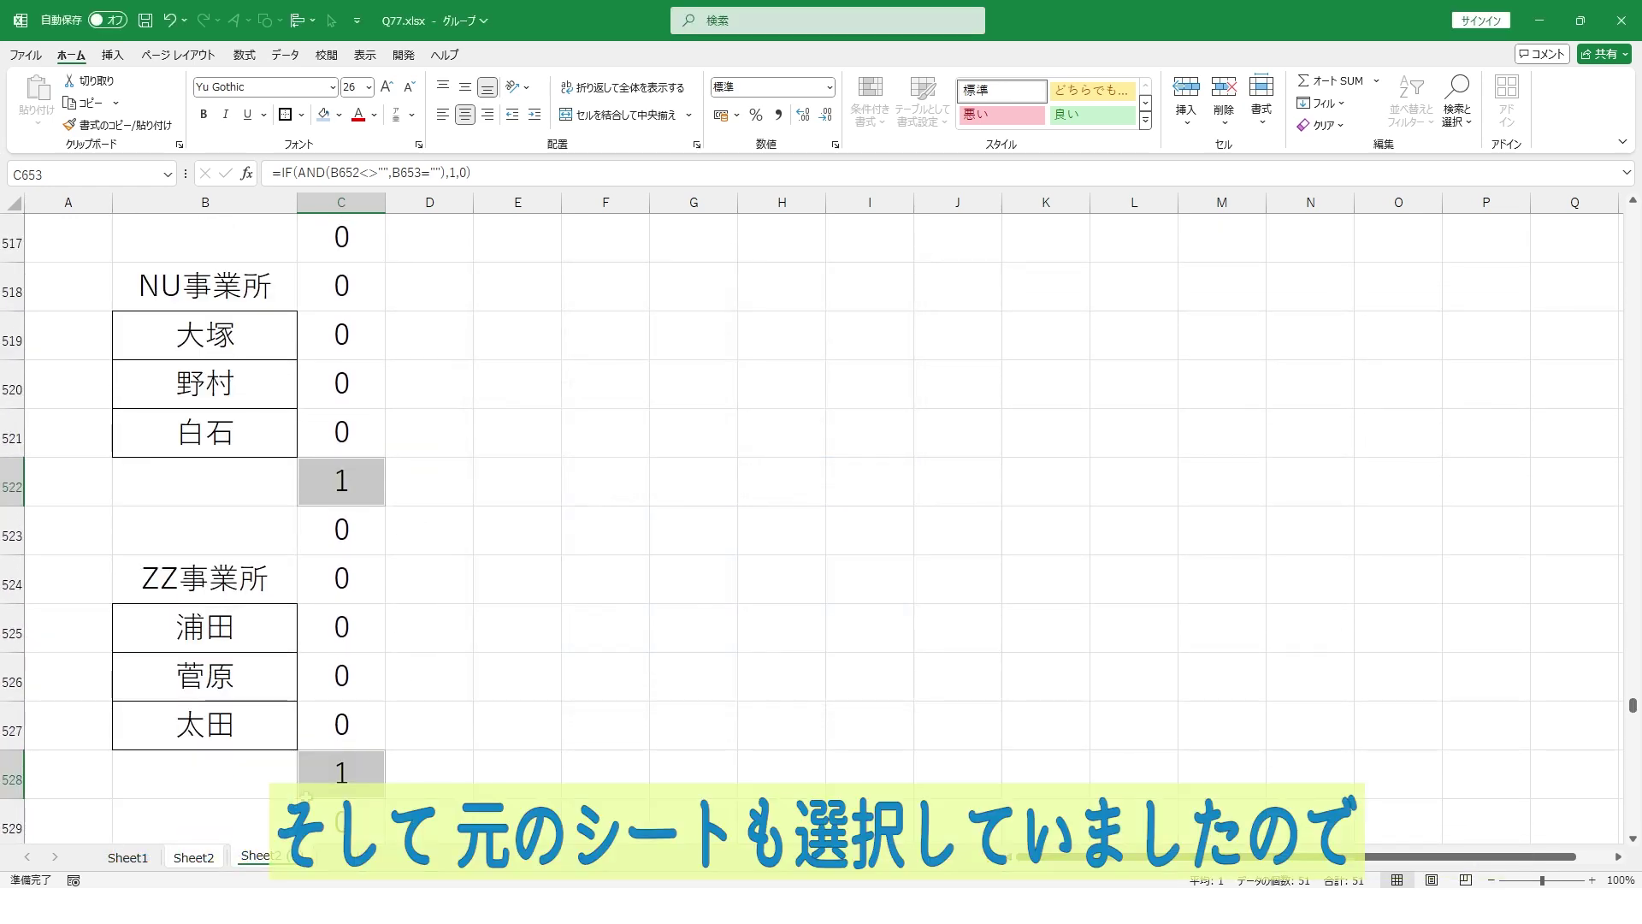
# - Switch to Sheet2 and apply AutoSum to all the selected total cells in column C
pyautogui.click(193, 857)
pyautogui.scroll(4, 528, 558)
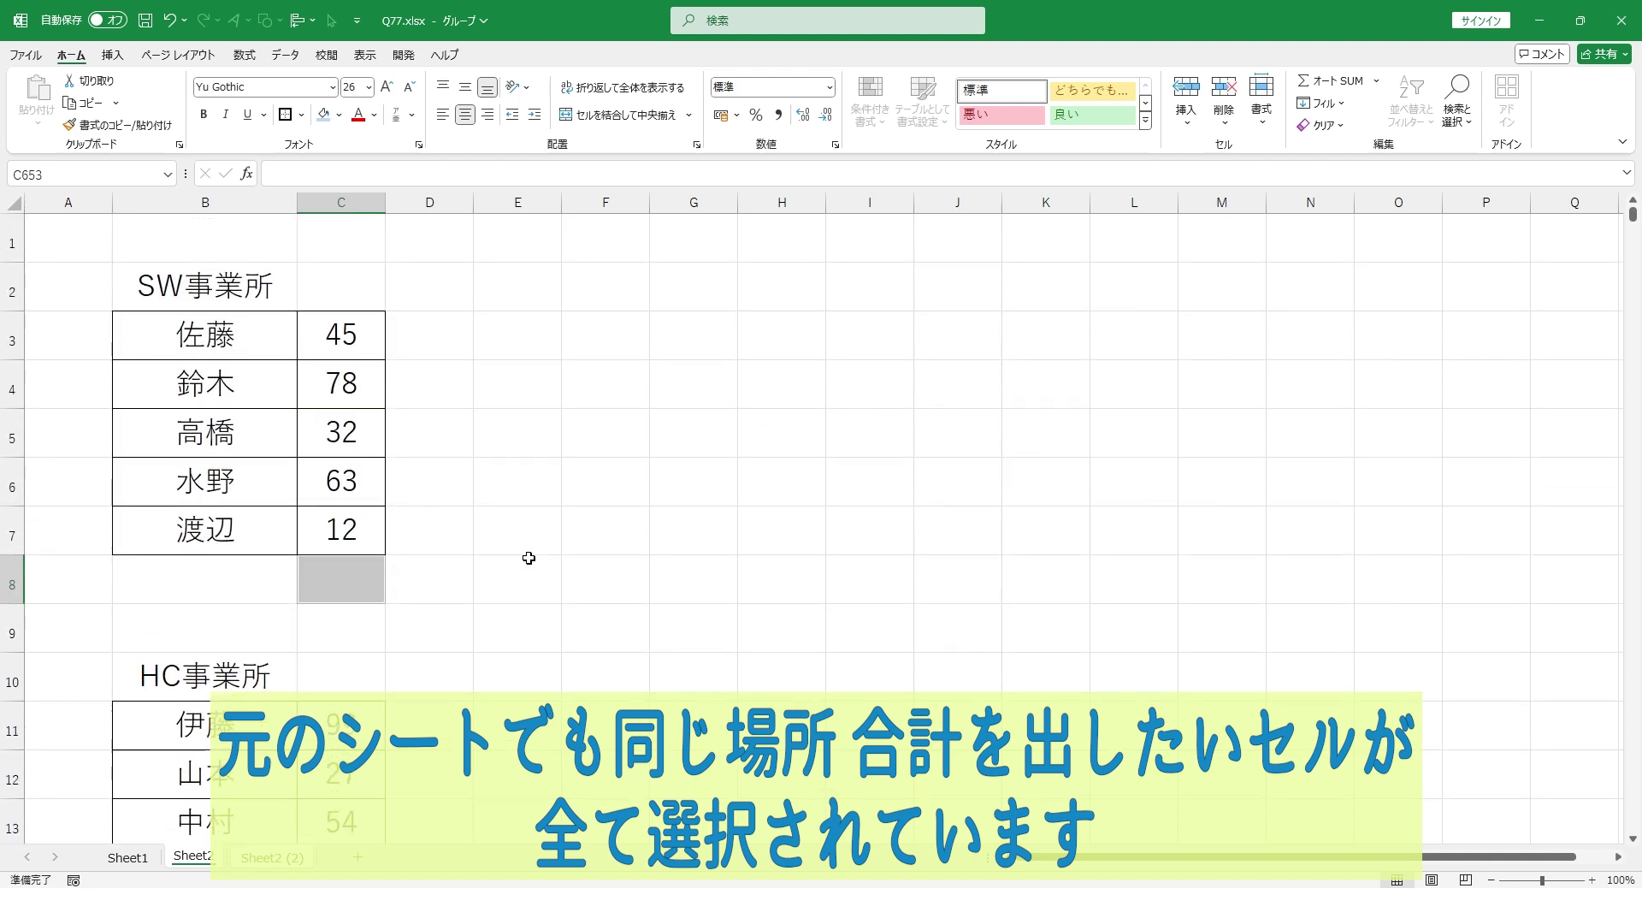
pyautogui.scroll(-20, 528, 558)
pyautogui.scroll(-14, 528, 558)
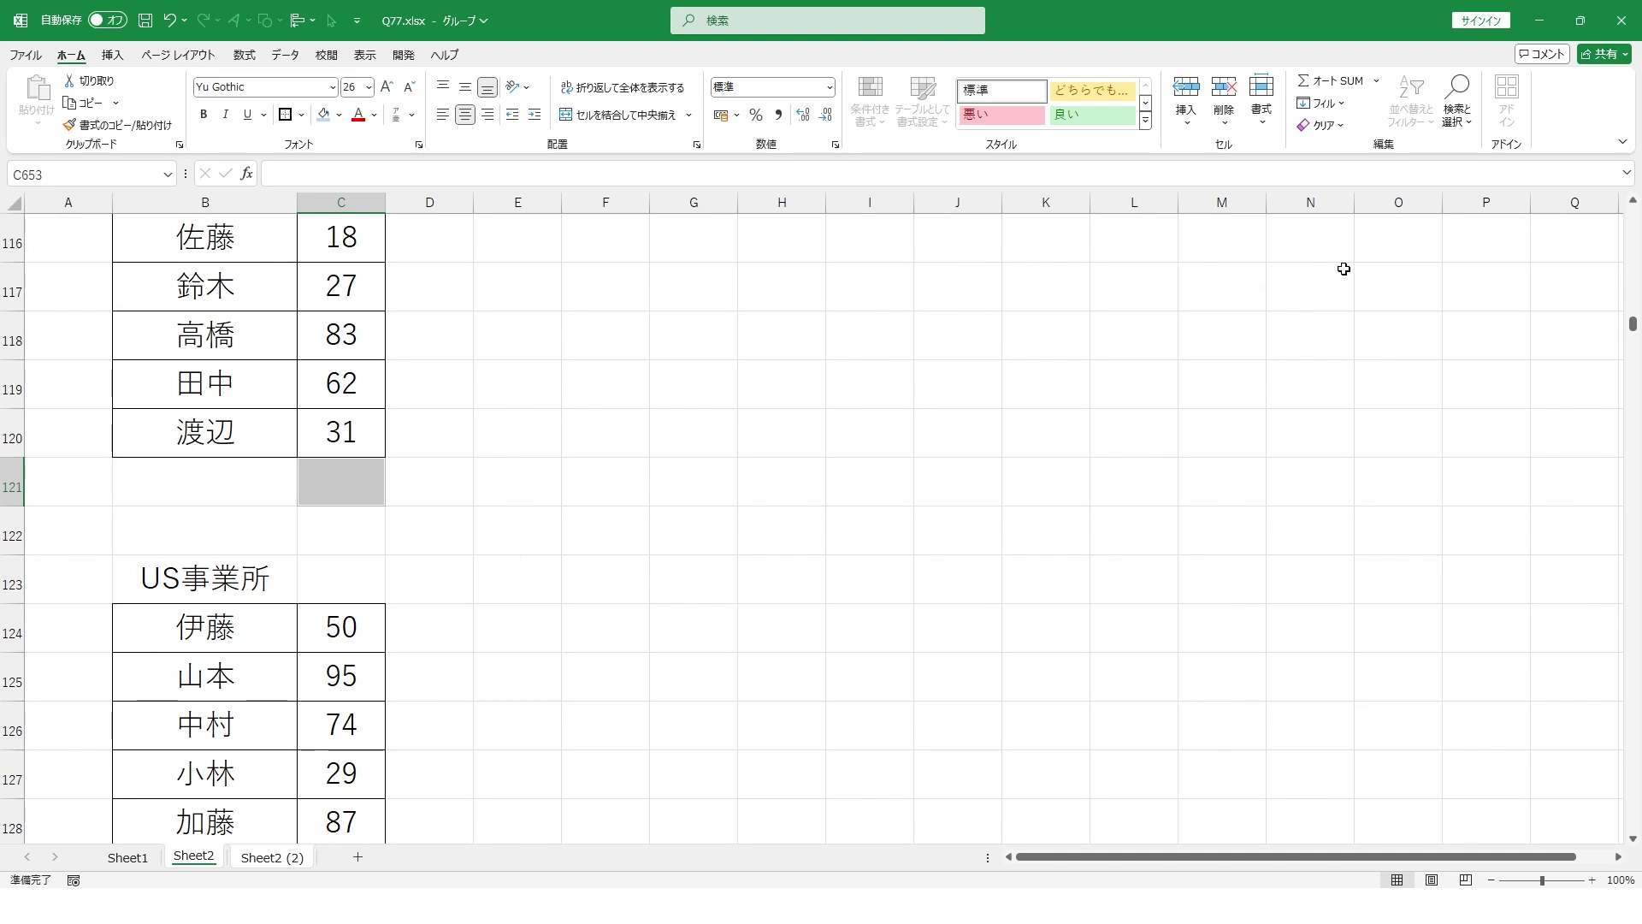
pyautogui.click(1330, 80)
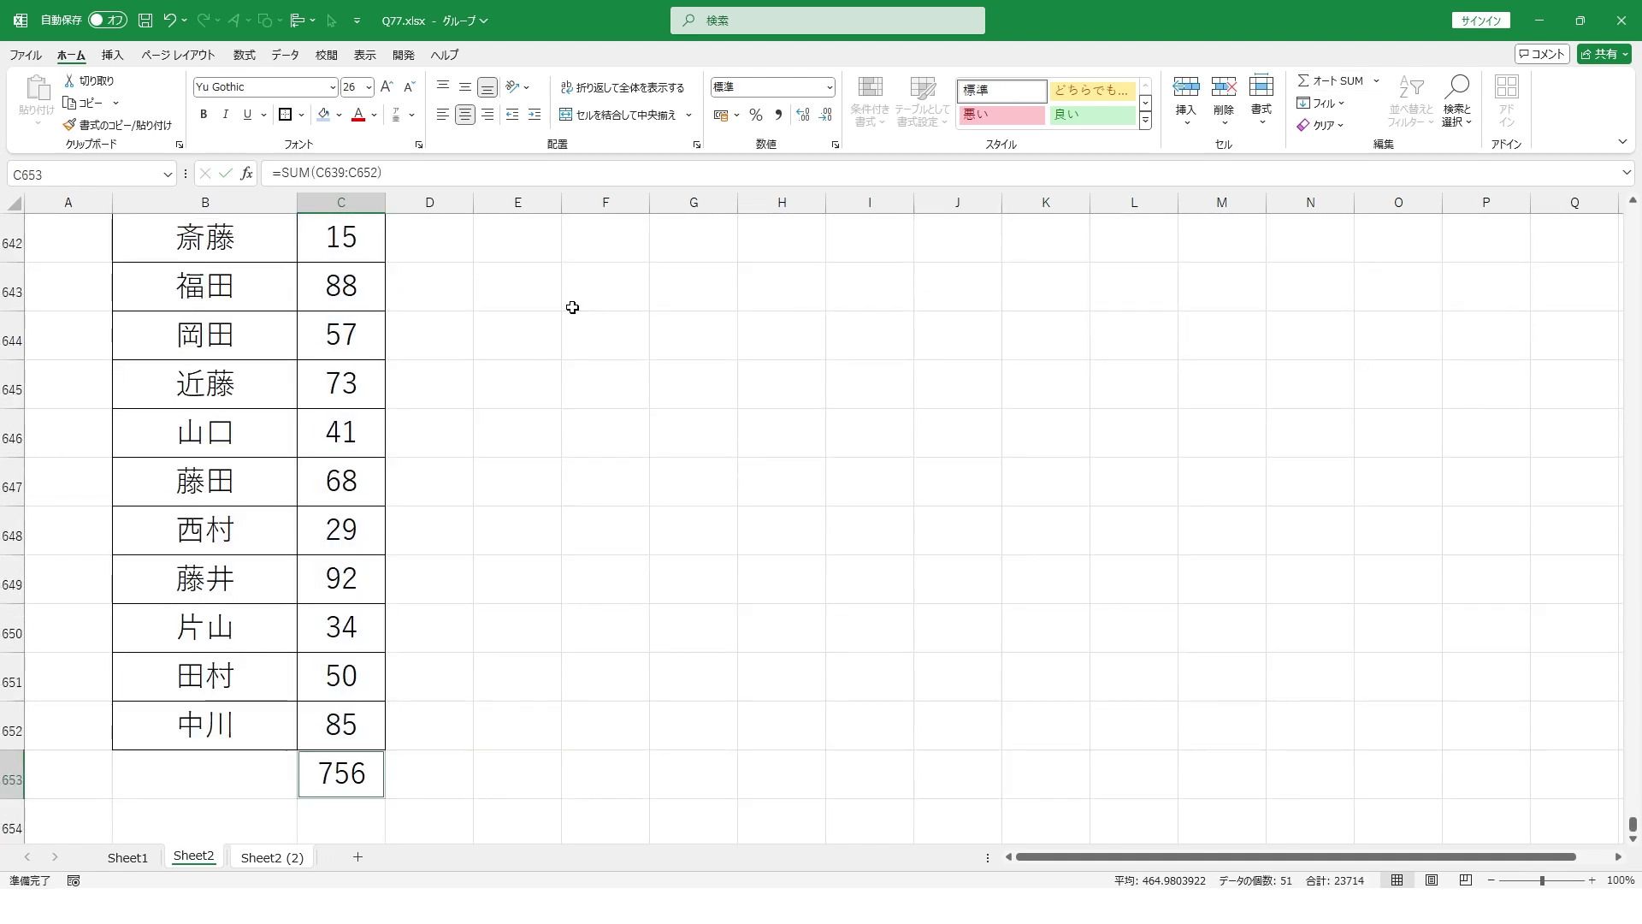
# - Give the selected total cells a light blue fill and a thick outer border, then clear the selection
pyautogui.scroll(8, 418, 676)
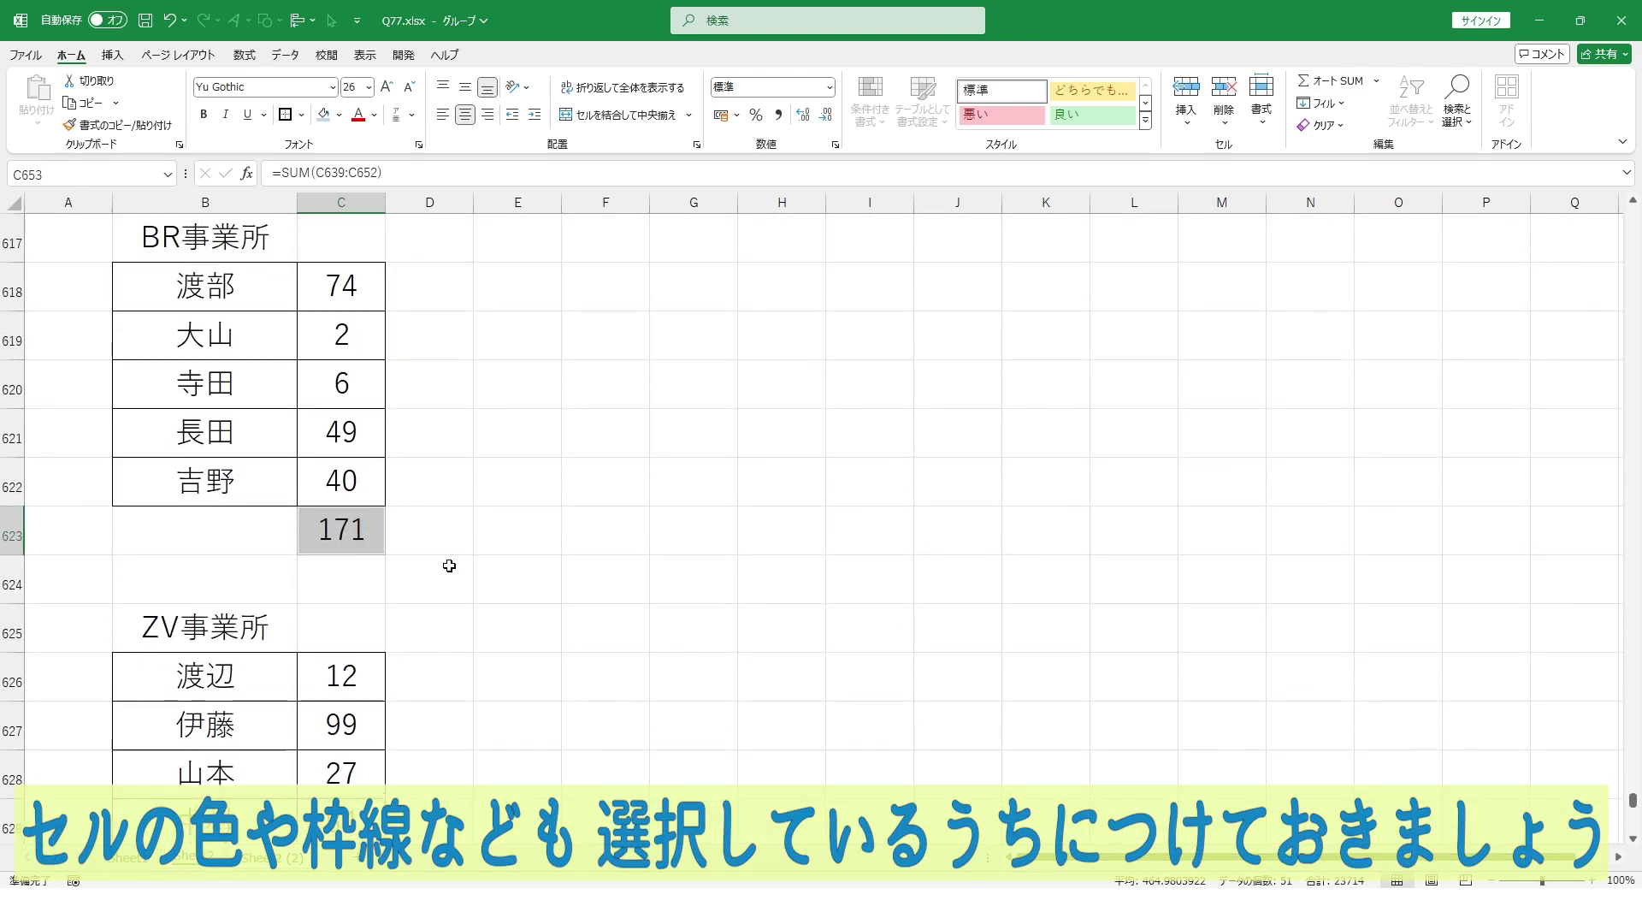
pyautogui.click(318, 117)
pyautogui.scroll(7, 505, 359)
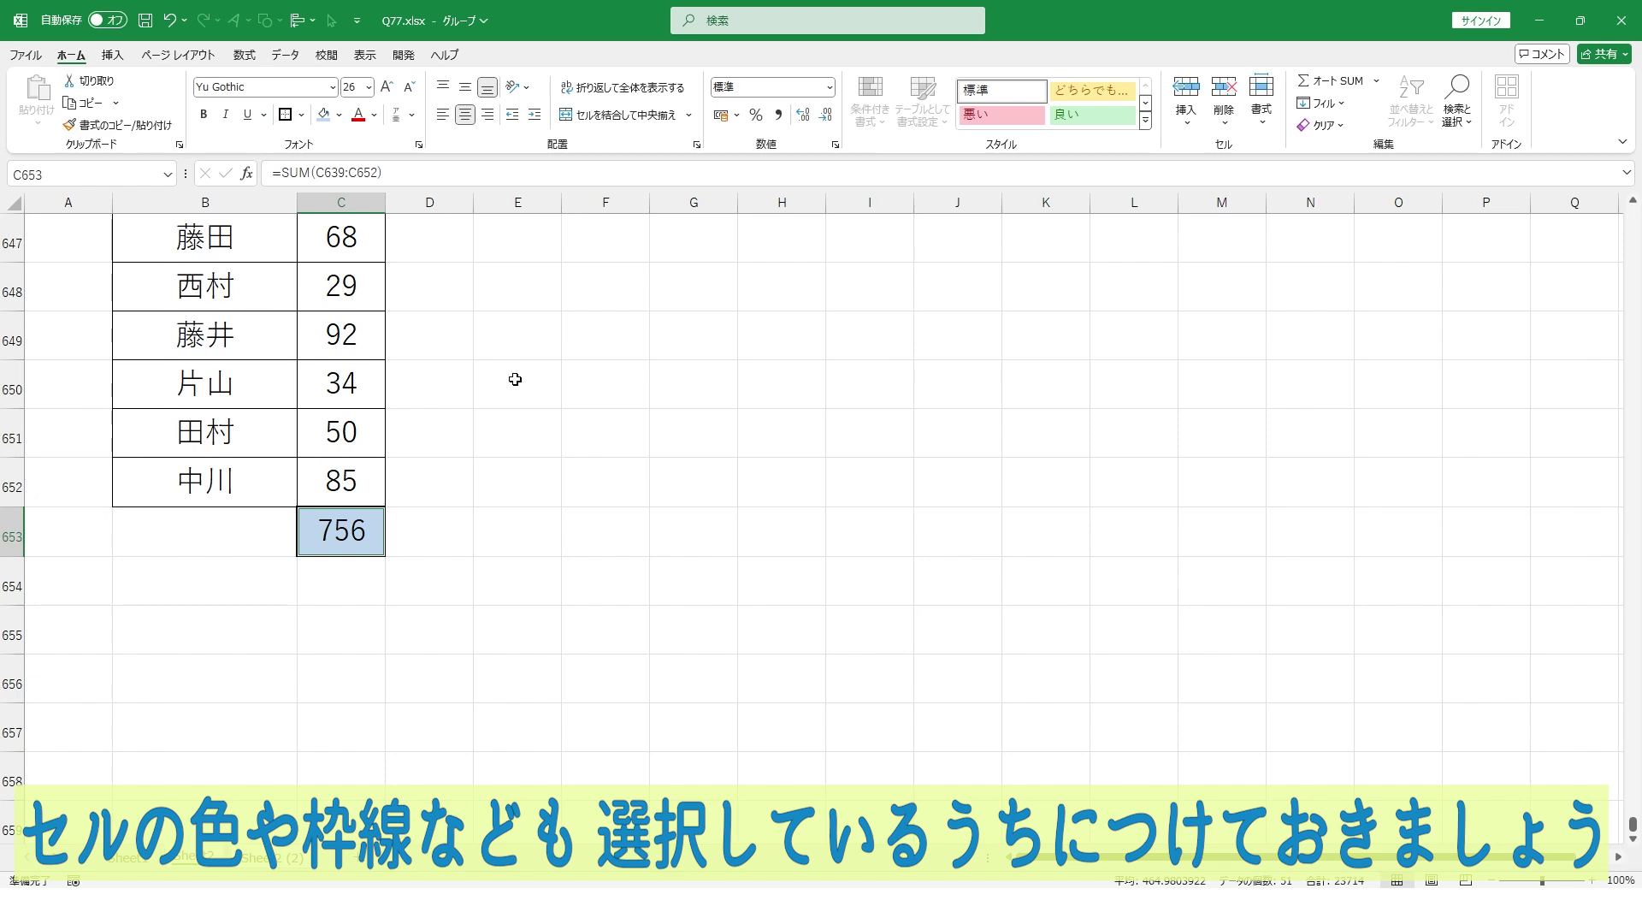
pyautogui.scroll(3, 518, 386)
pyautogui.click(513, 391)
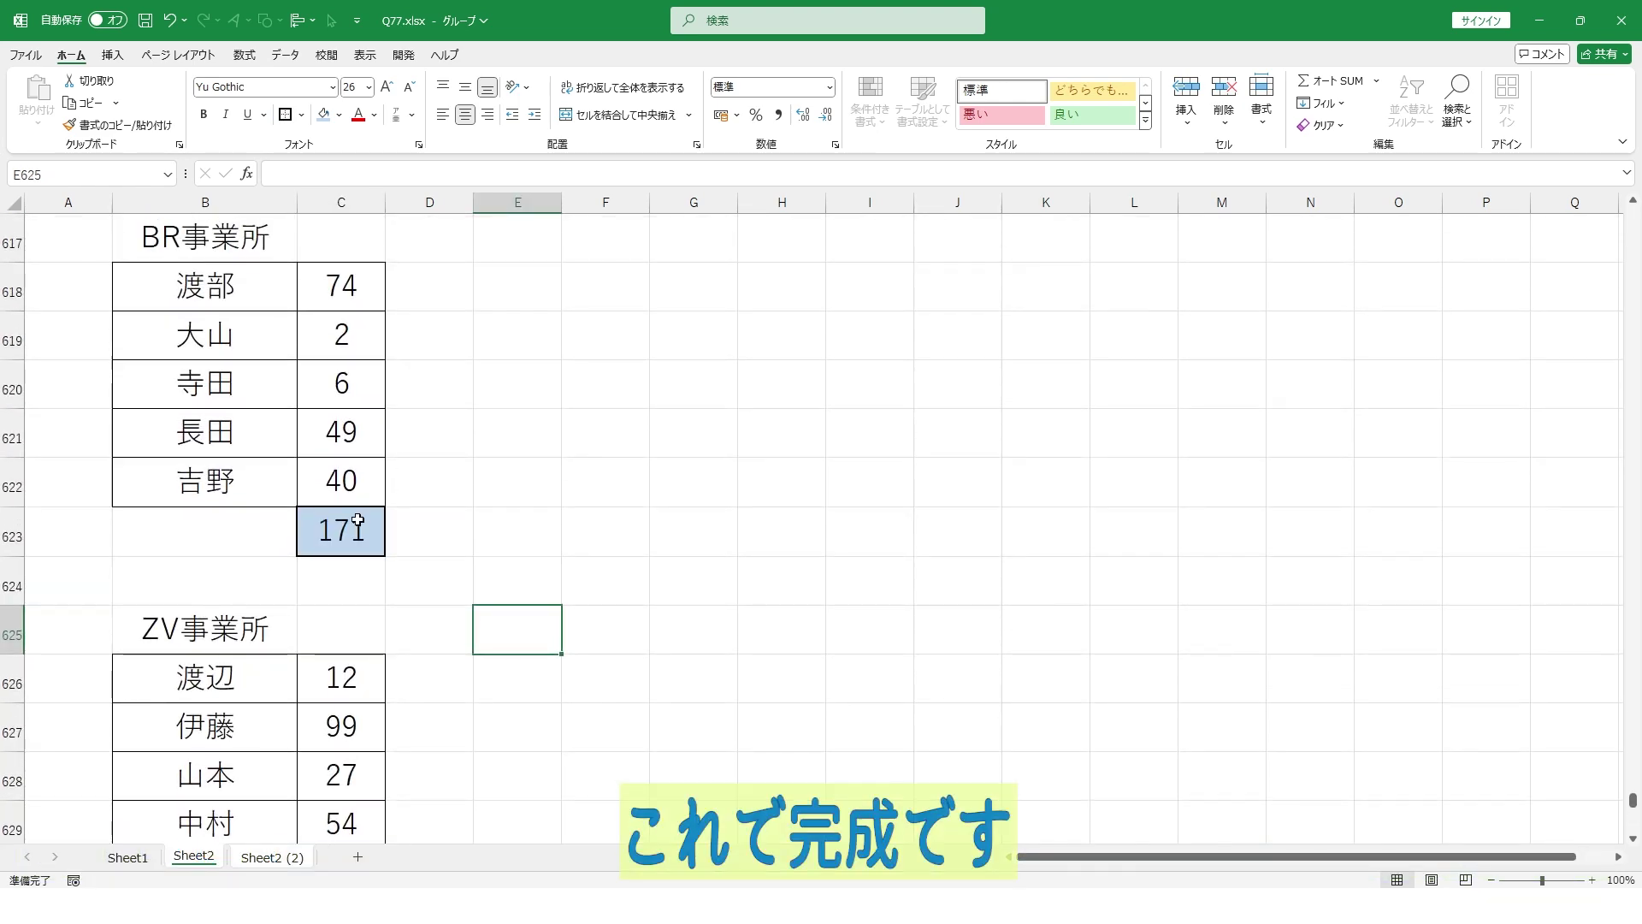
# - Check the SUM ranges of the total cells C623, C615 and C610 against their tables
pyautogui.click(329, 522)
pyautogui.press('F2')
pyautogui.press('Escape')
pyautogui.scroll(3, 491, 459)
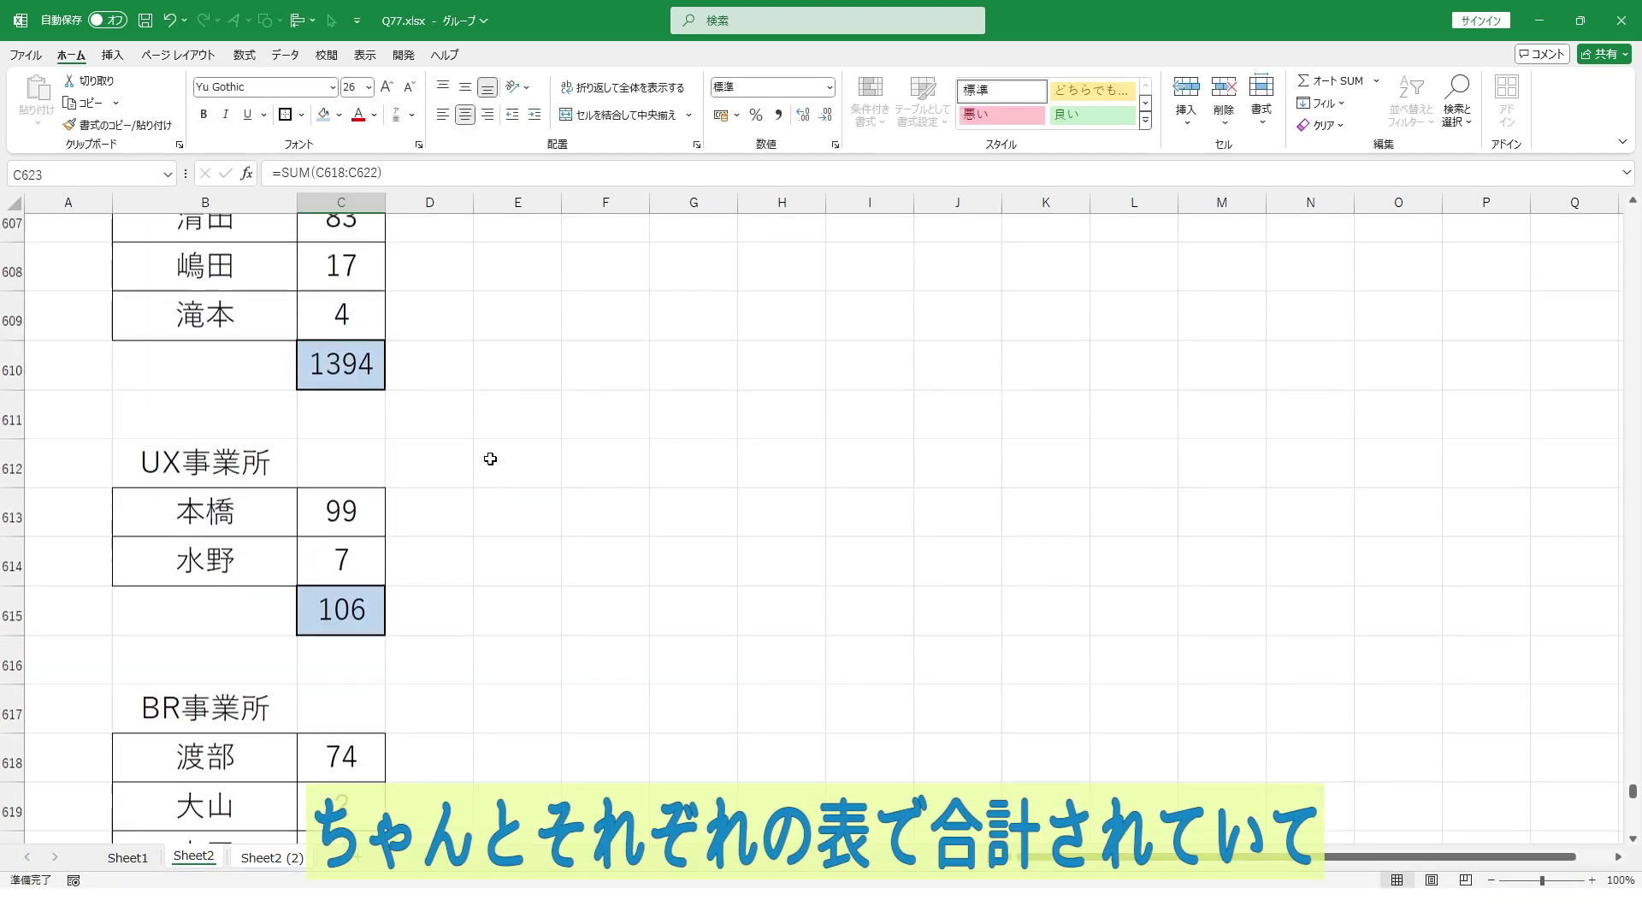
pyautogui.press('F2')
pyautogui.click(348, 389)
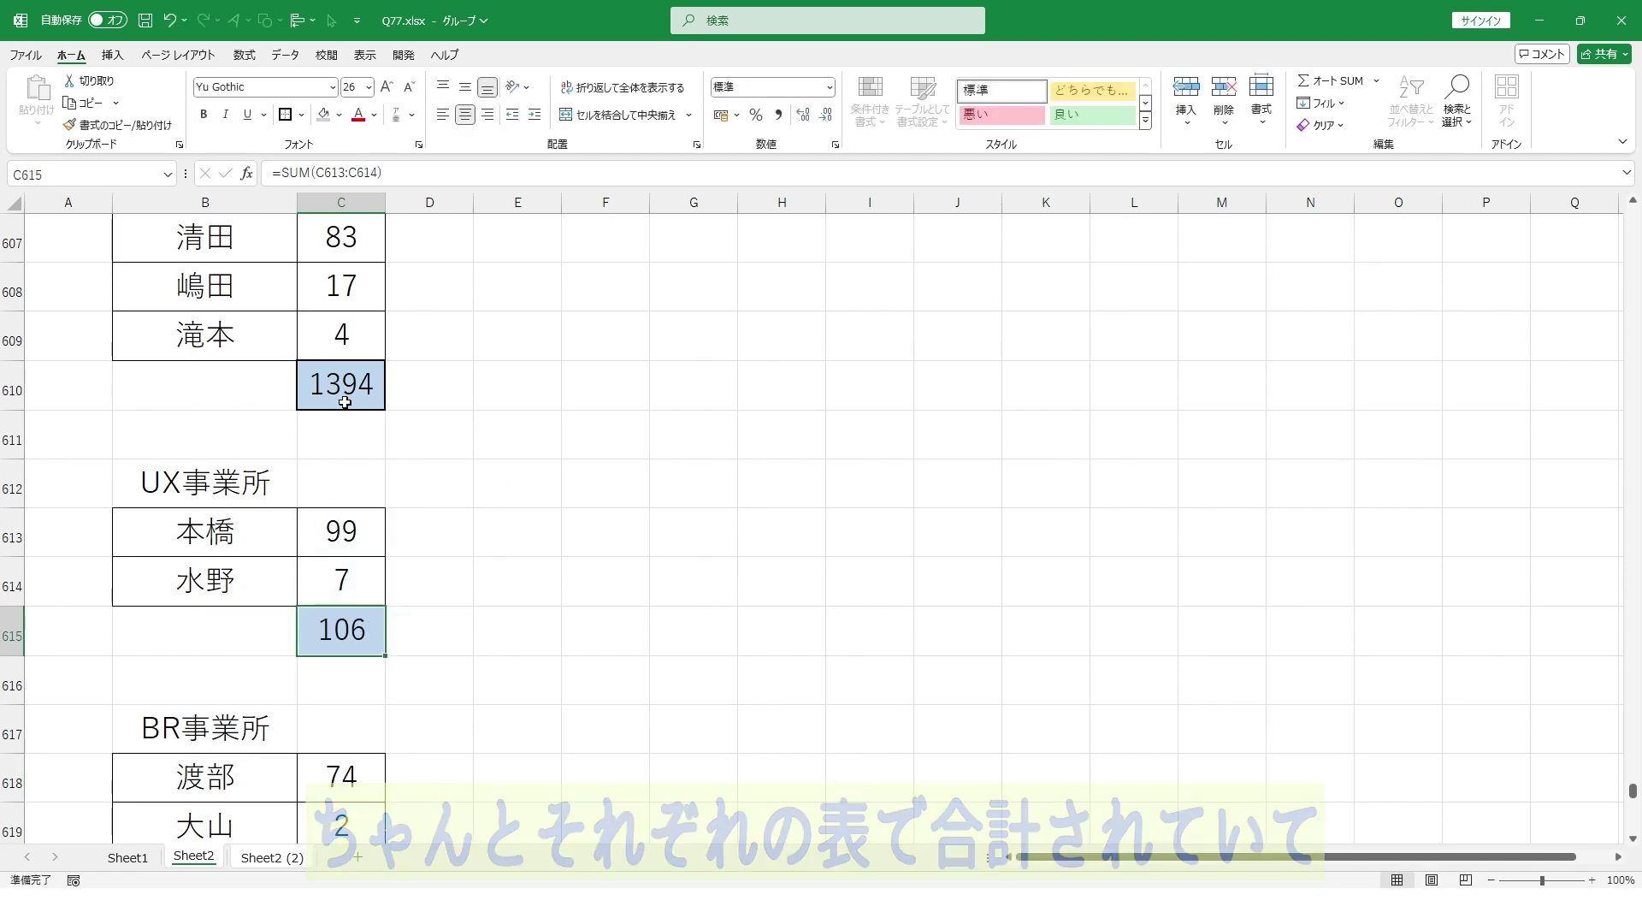
pyautogui.press('F2')
pyautogui.scroll(1, 538, 433)
pyautogui.scroll(10, 538, 433)
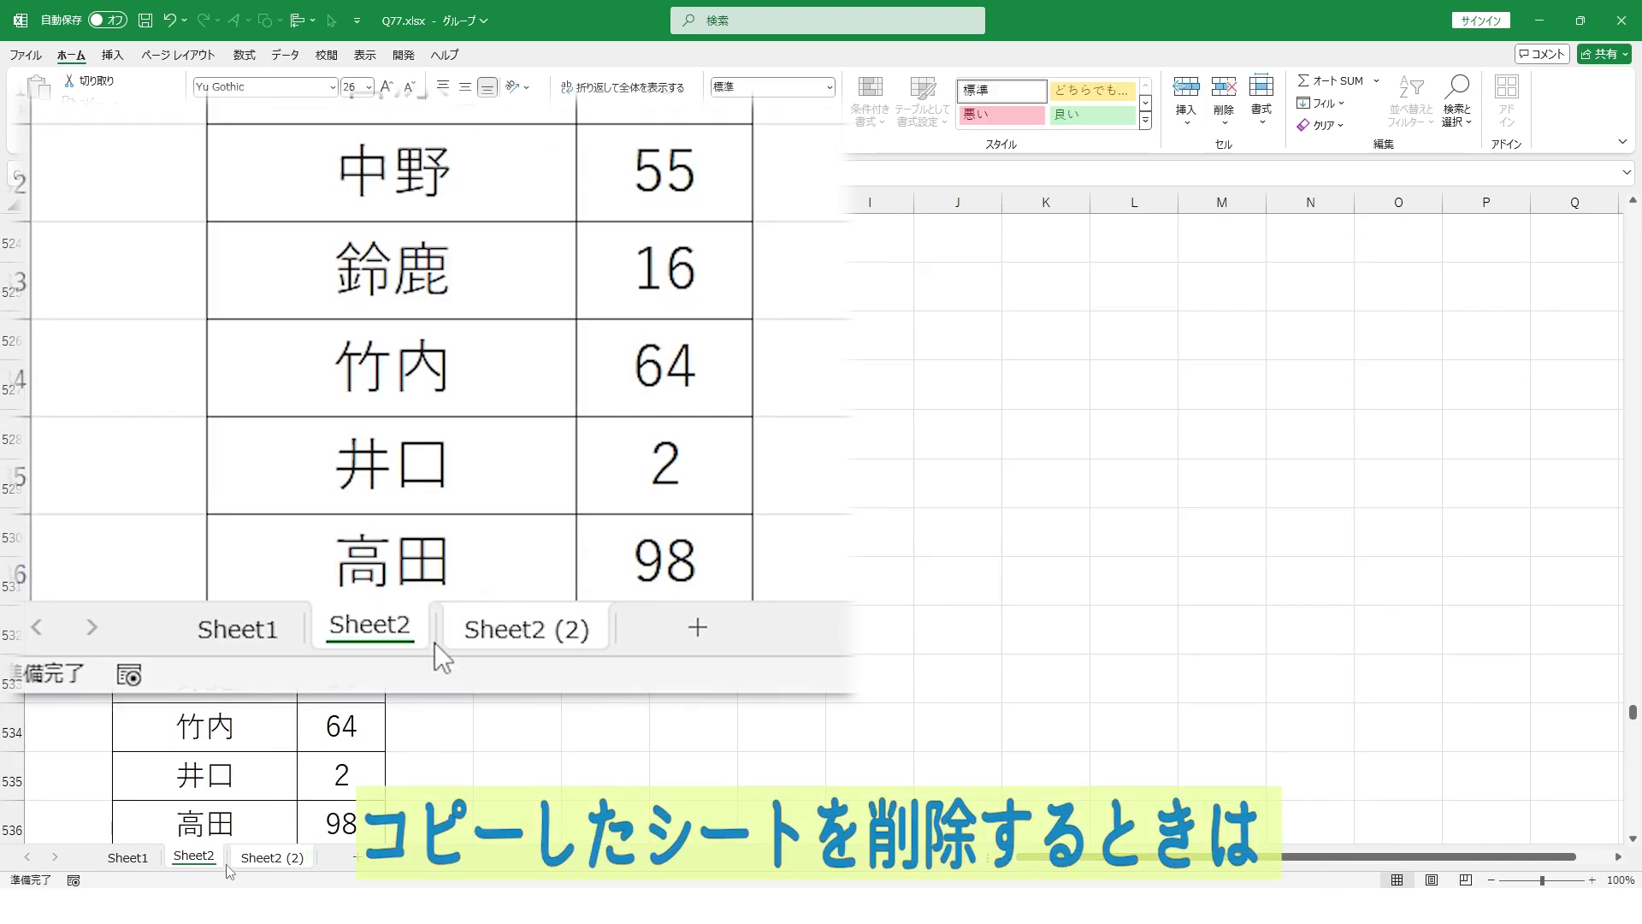
# - Ungroup the sheets and delete only the helper sheet Sheet2 (2)
pyautogui.click(270, 857)
pyautogui.click(201, 855)
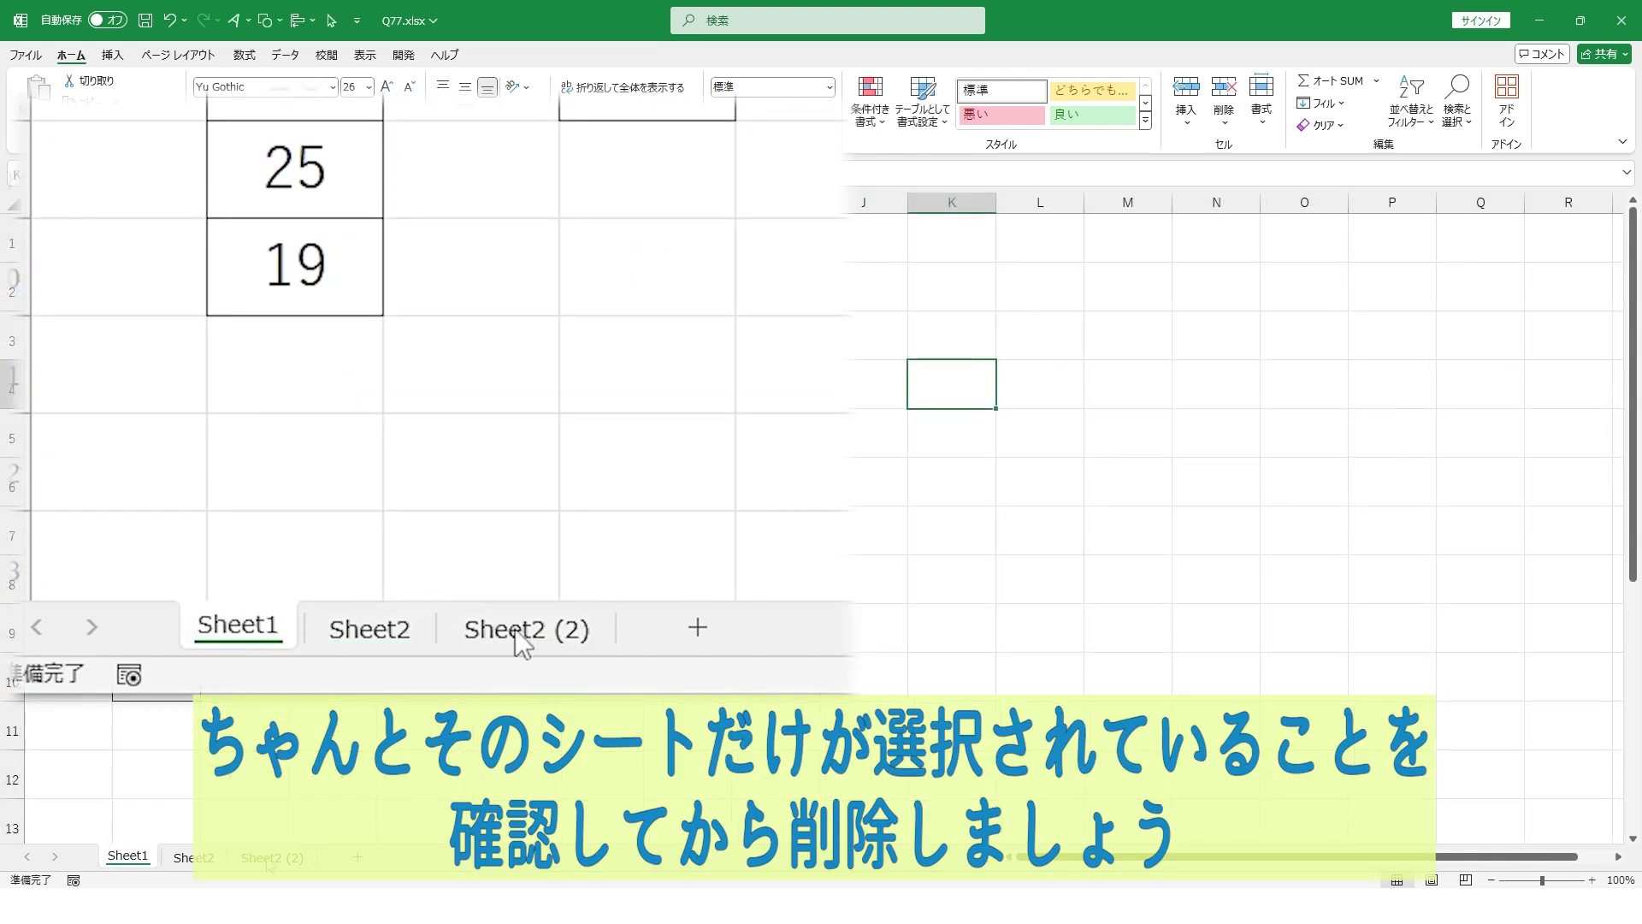
pyautogui.click(270, 857)
pyautogui.rightClick(269, 859)
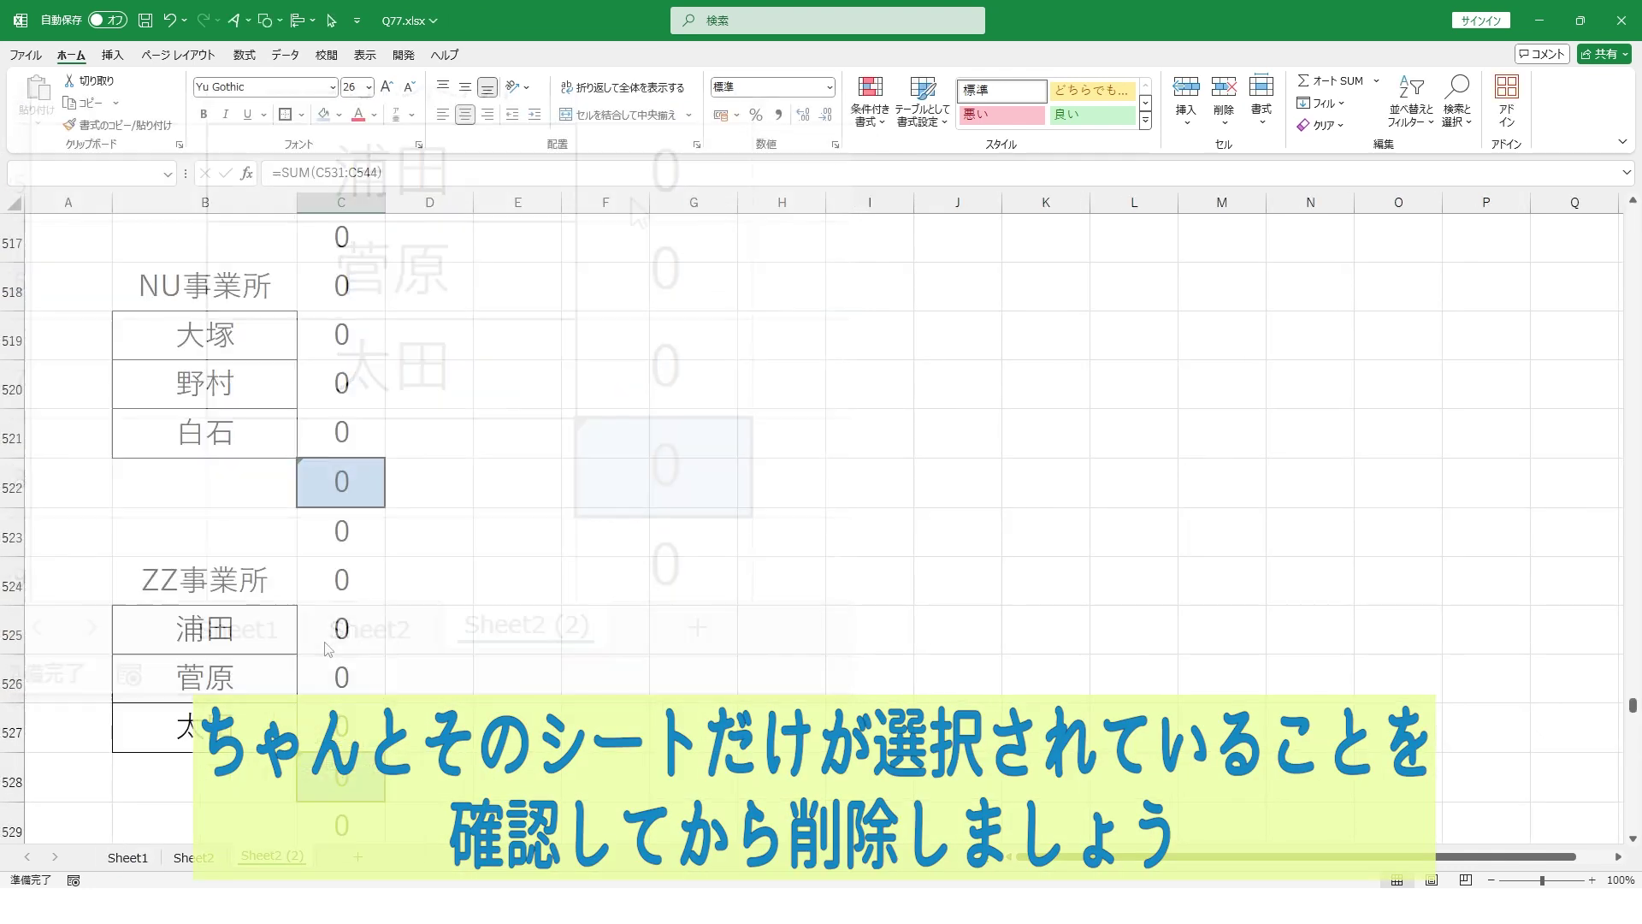
pyautogui.click(291, 647)
pyautogui.click(784, 502)
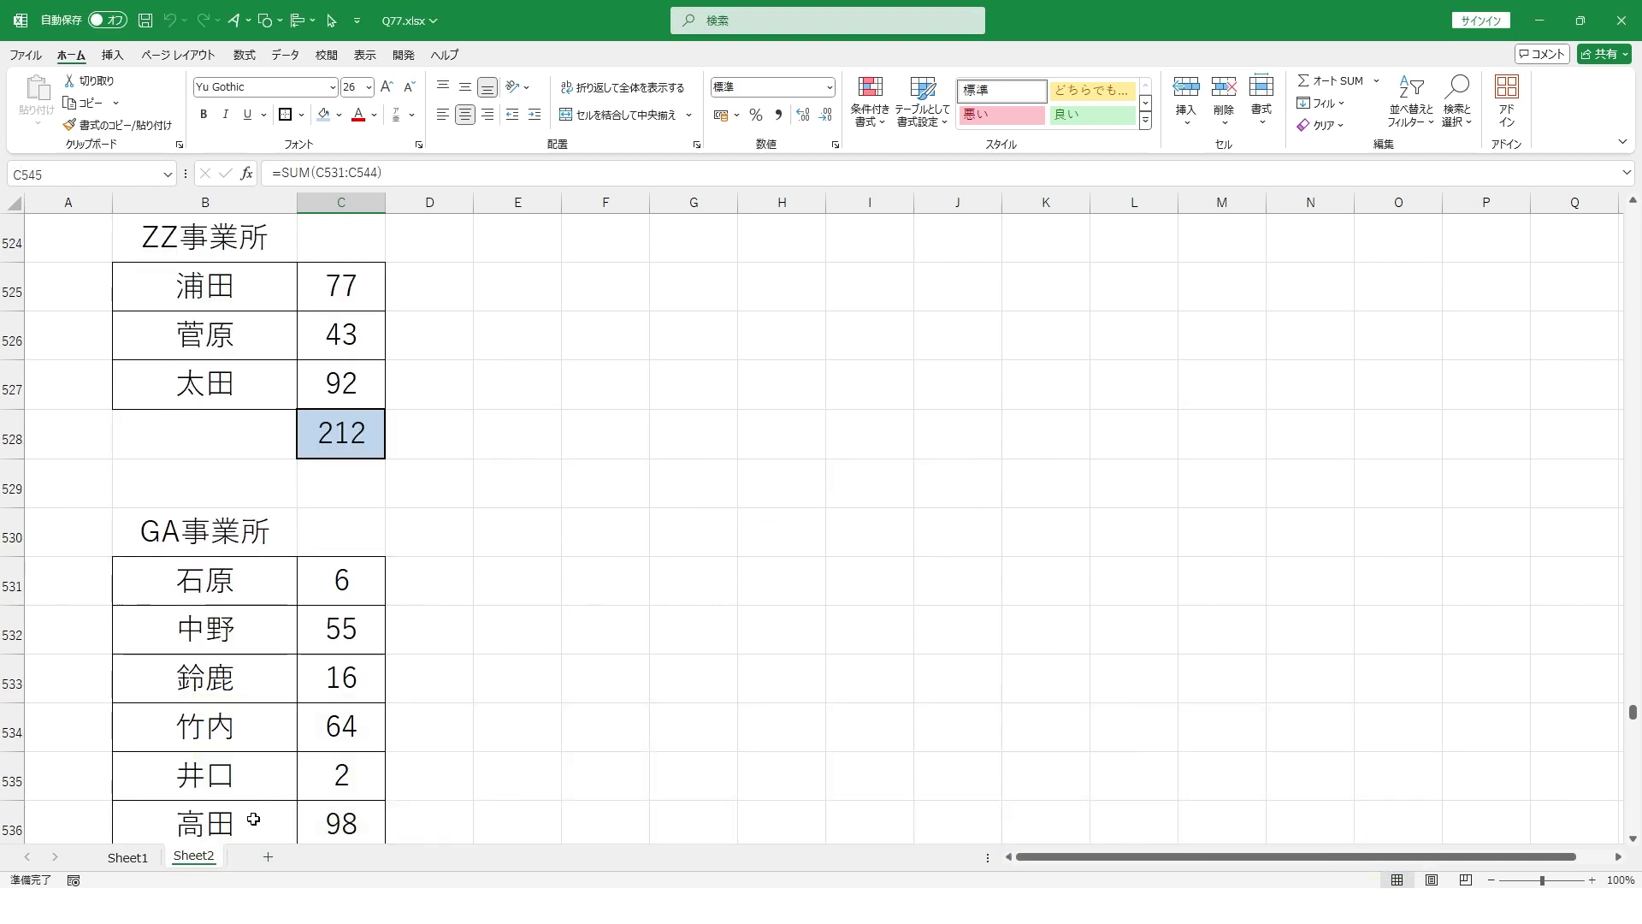
# - Check the SUM ranges of the total cells C499 and C493 on Sheet2
pyautogui.click(443, 466)
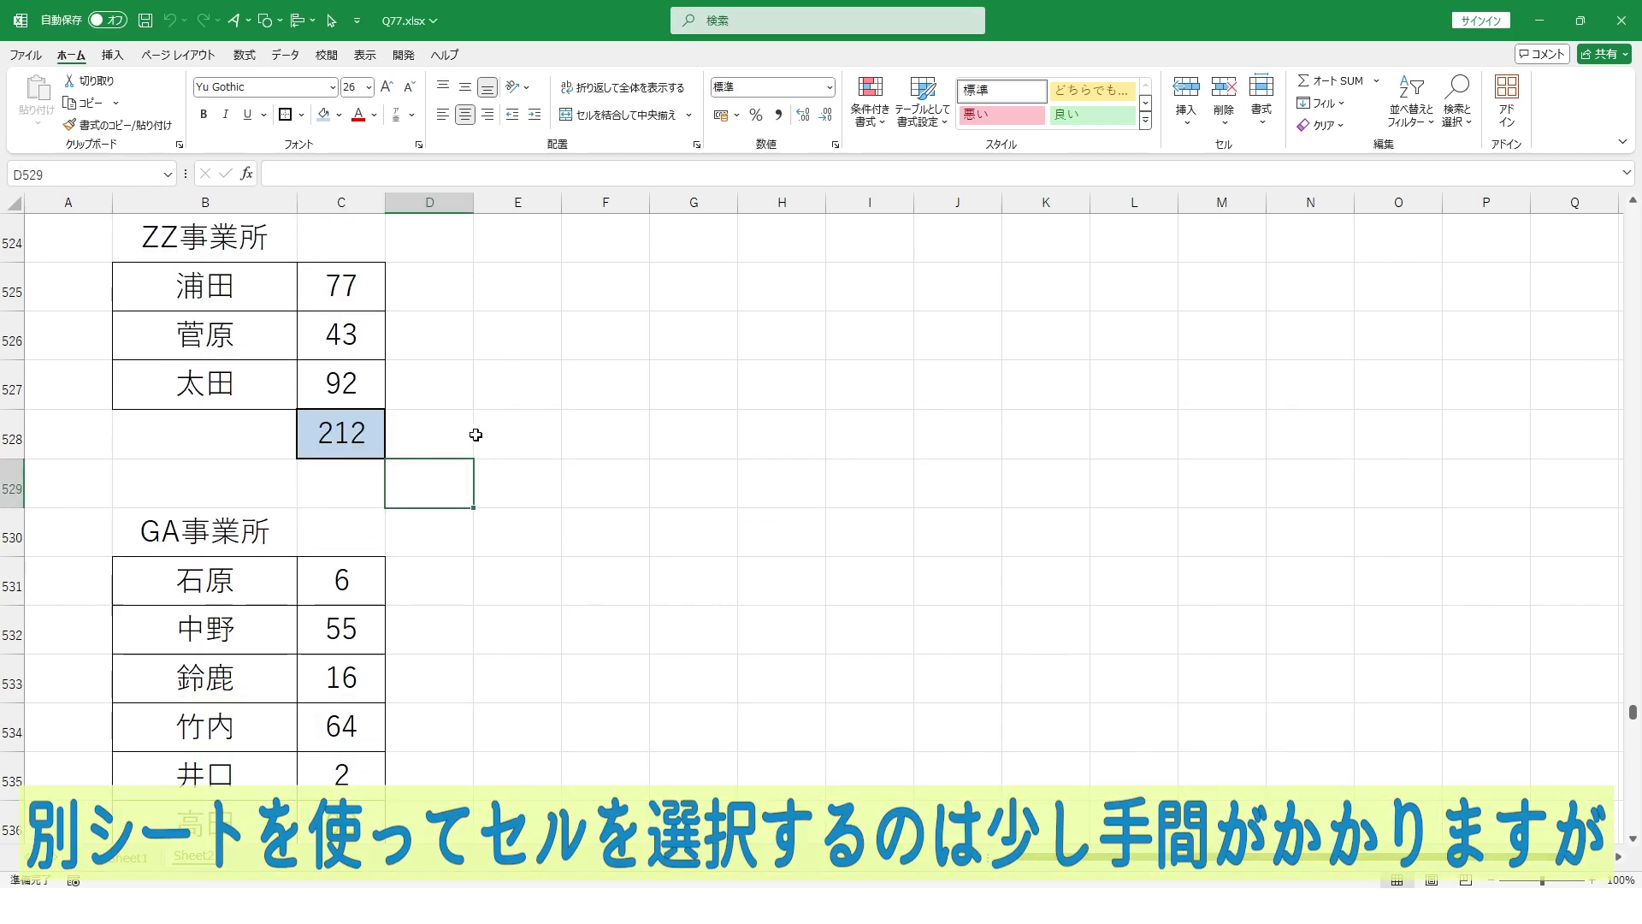
pyautogui.scroll(8, 475, 434)
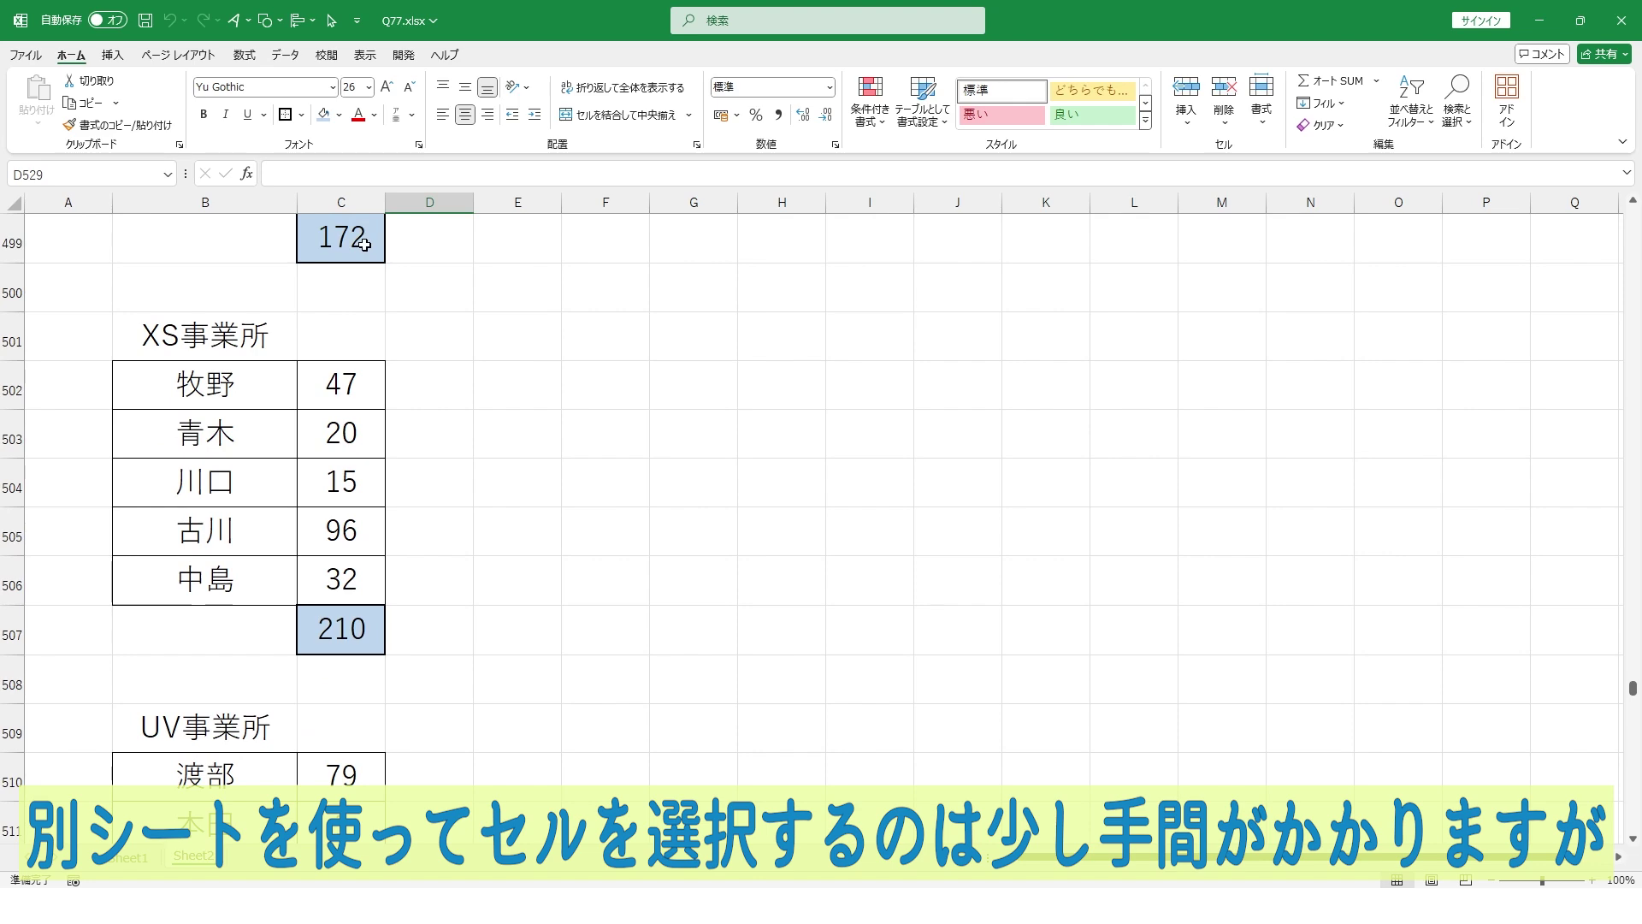
pyautogui.doubleClick(364, 244)
pyautogui.scroll(3, 598, 366)
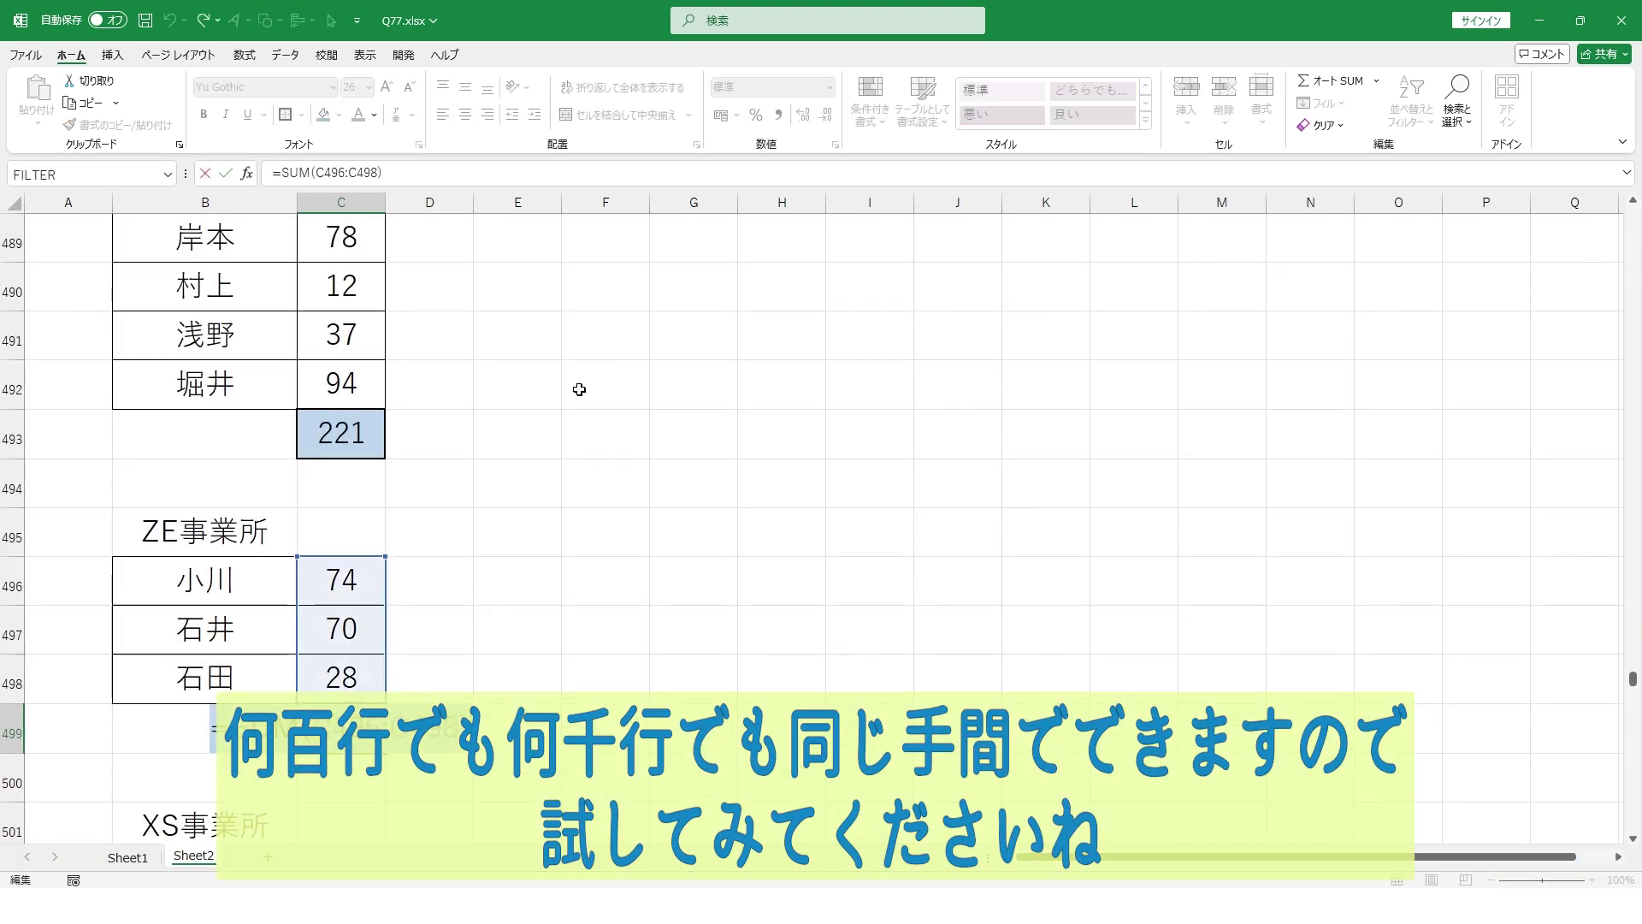
pyautogui.press('Escape')
pyautogui.scroll(2, 509, 441)
pyautogui.press('F2')
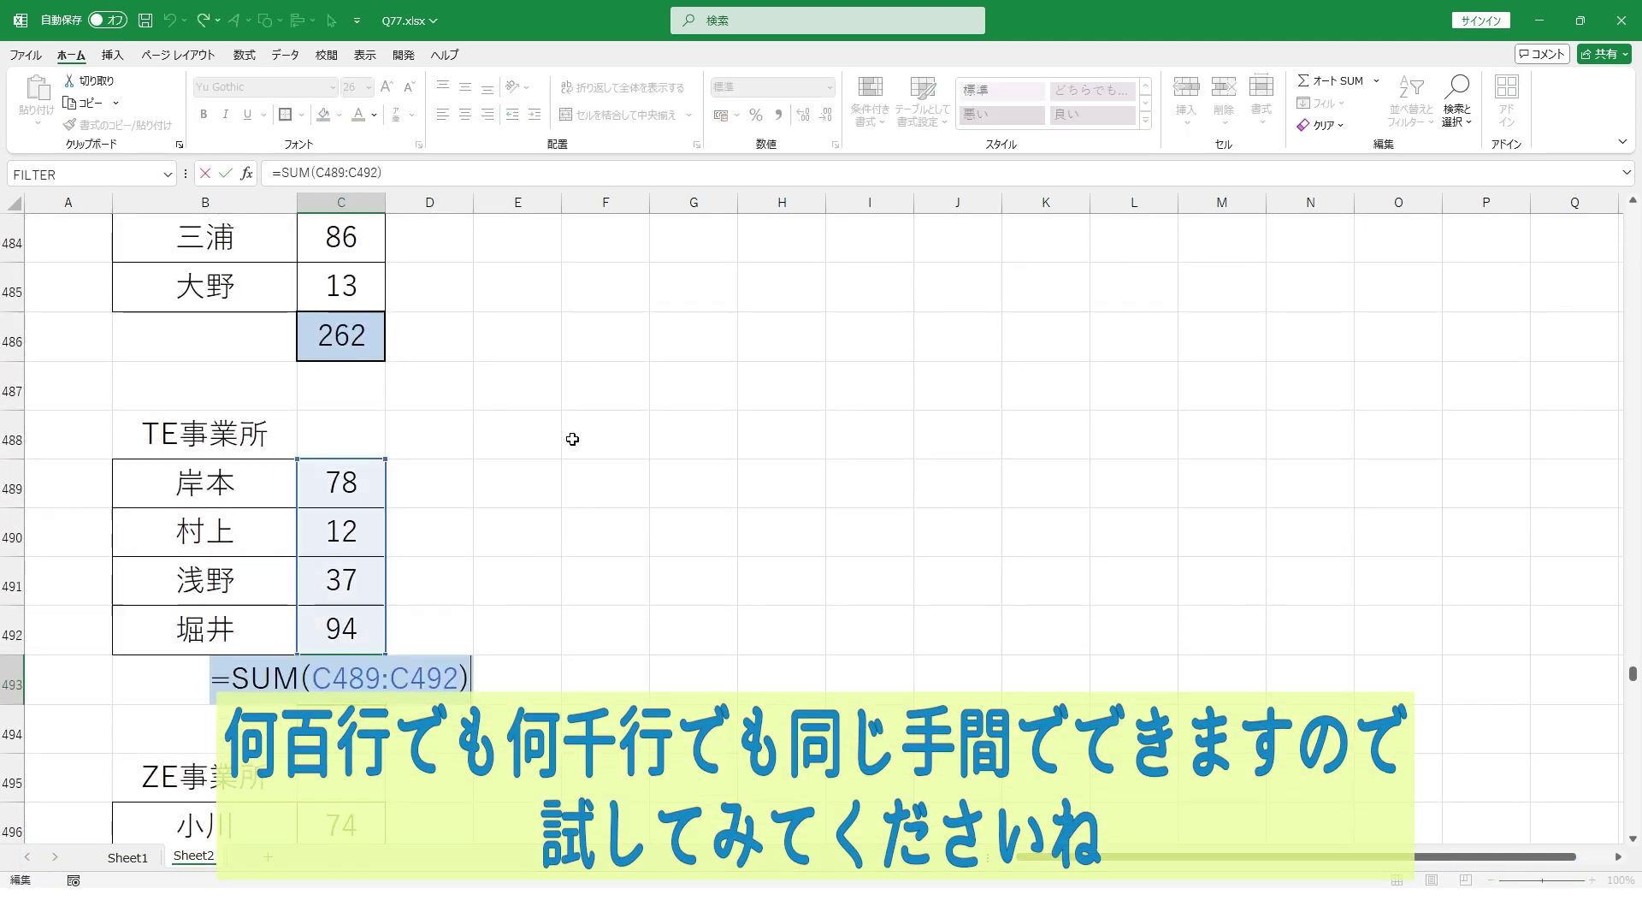
pyautogui.press('Escape')
pyautogui.click(572, 439)
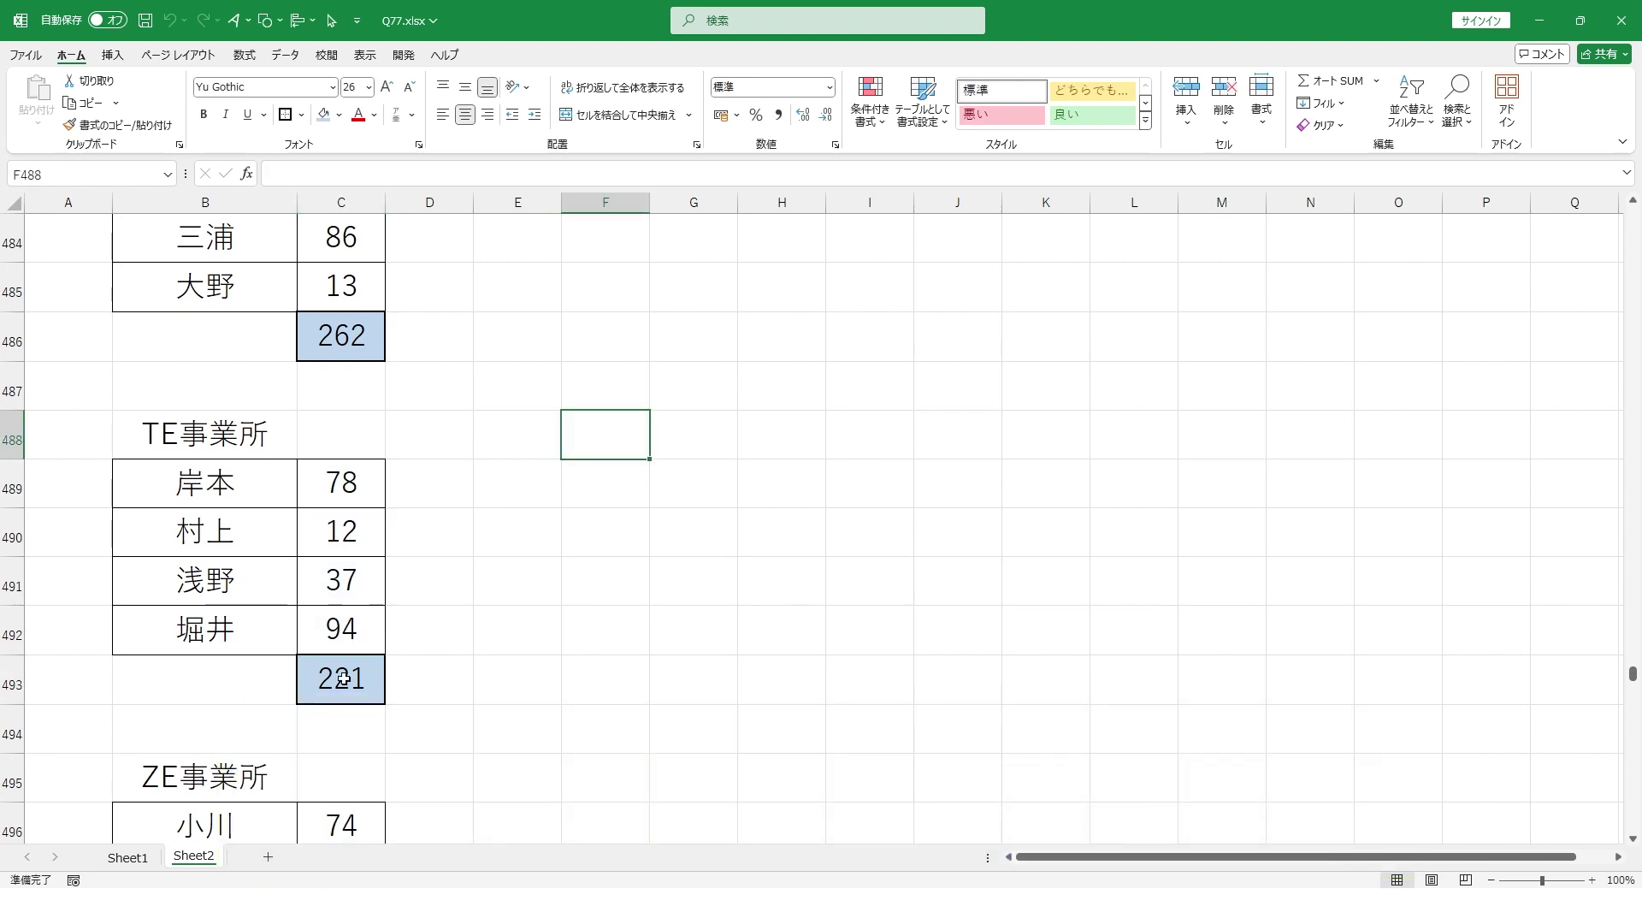
# - On Sheet1, select the total cells B5, B11, D9, D6, F8, H10 and H4 together and apply AutoSum
pyautogui.click(129, 857)
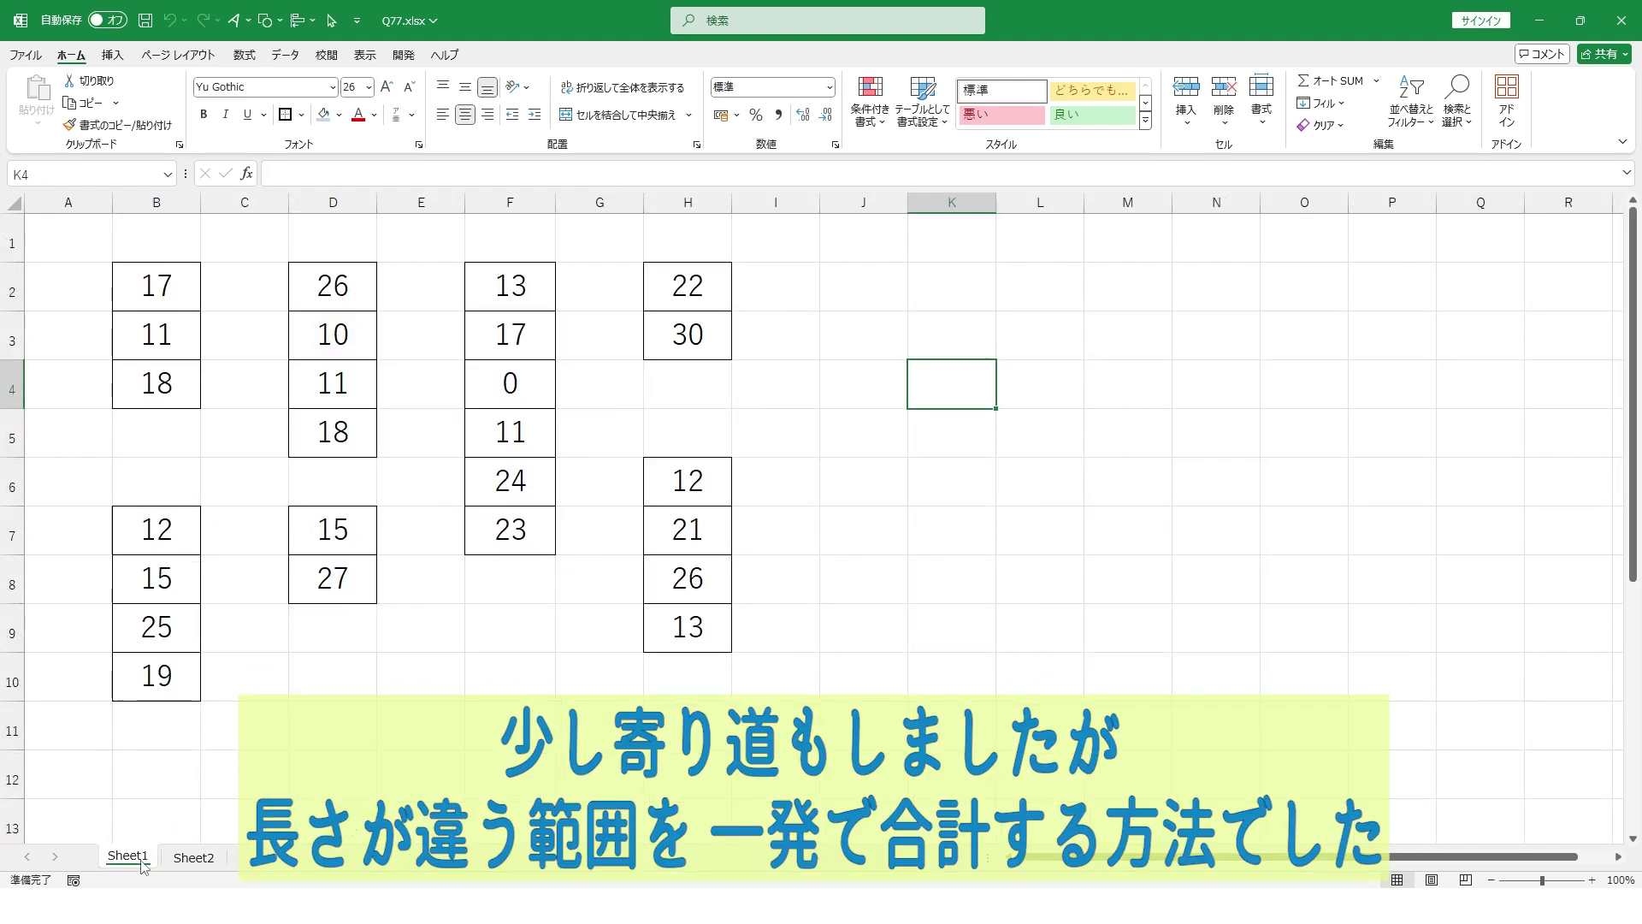
pyautogui.click(170, 446)
pyautogui.keyDown('ctrl'); pyautogui.click(163, 729); pyautogui.keyUp('ctrl')
pyautogui.keyDown('ctrl'); pyautogui.click(346, 628); pyautogui.keyUp('ctrl')
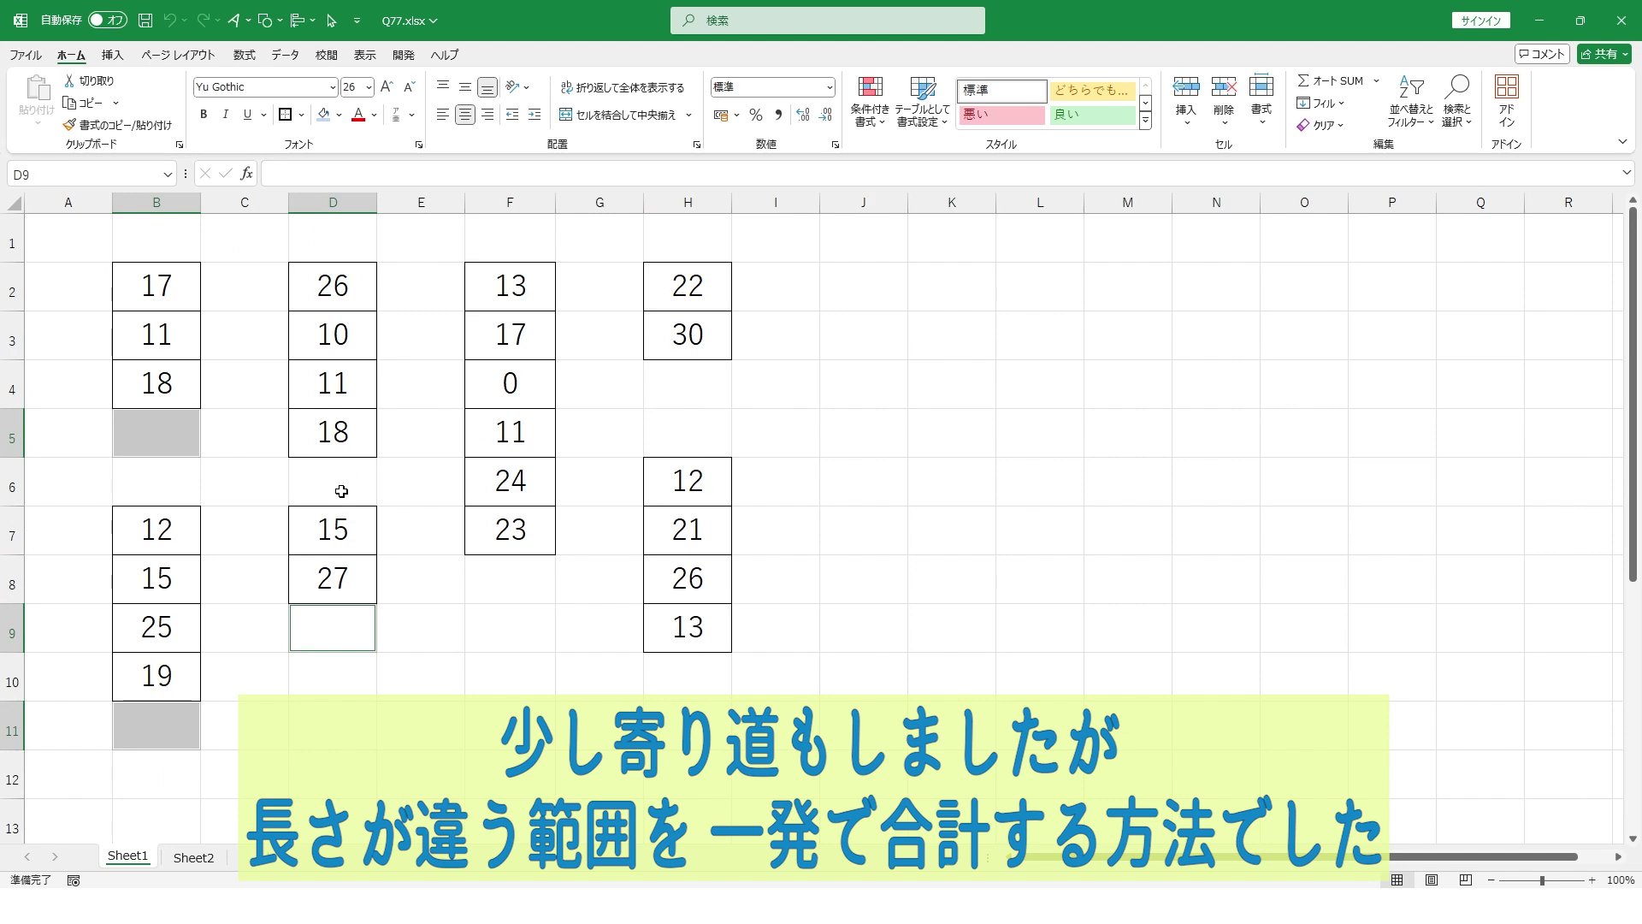
pyautogui.keyDown('ctrl'); pyautogui.click(483, 582); pyautogui.keyUp('ctrl')
pyautogui.keyDown('ctrl'); pyautogui.click(660, 669); pyautogui.keyUp('ctrl')
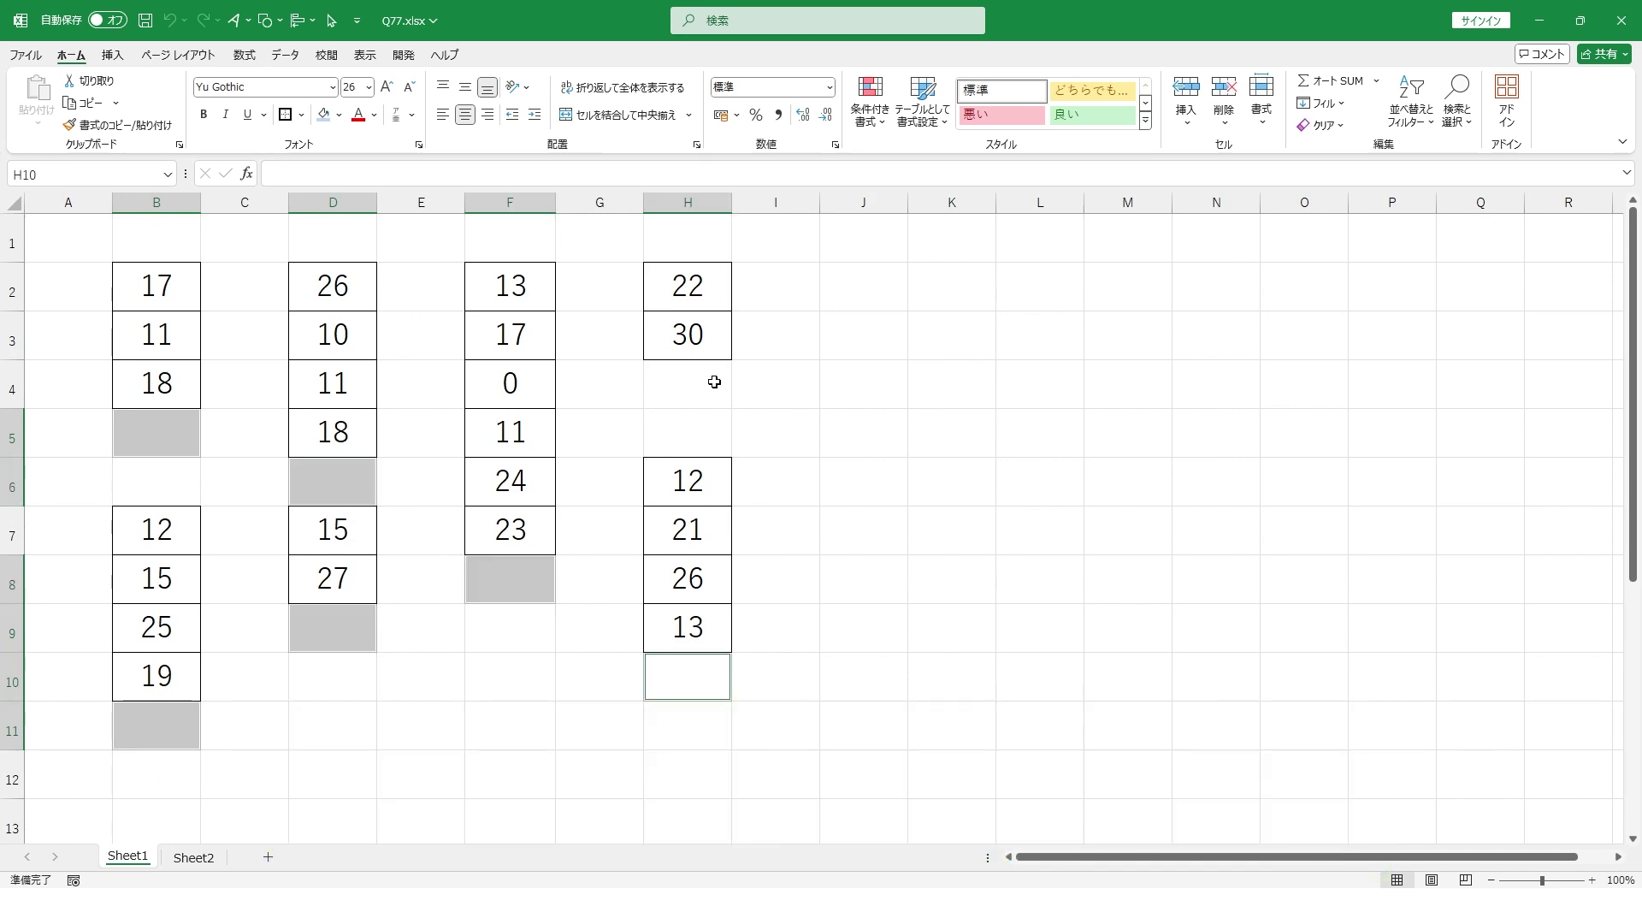
pyautogui.keyDown('ctrl'); pyautogui.click(714, 384); pyautogui.keyUp('ctrl')
pyautogui.click(1322, 84)
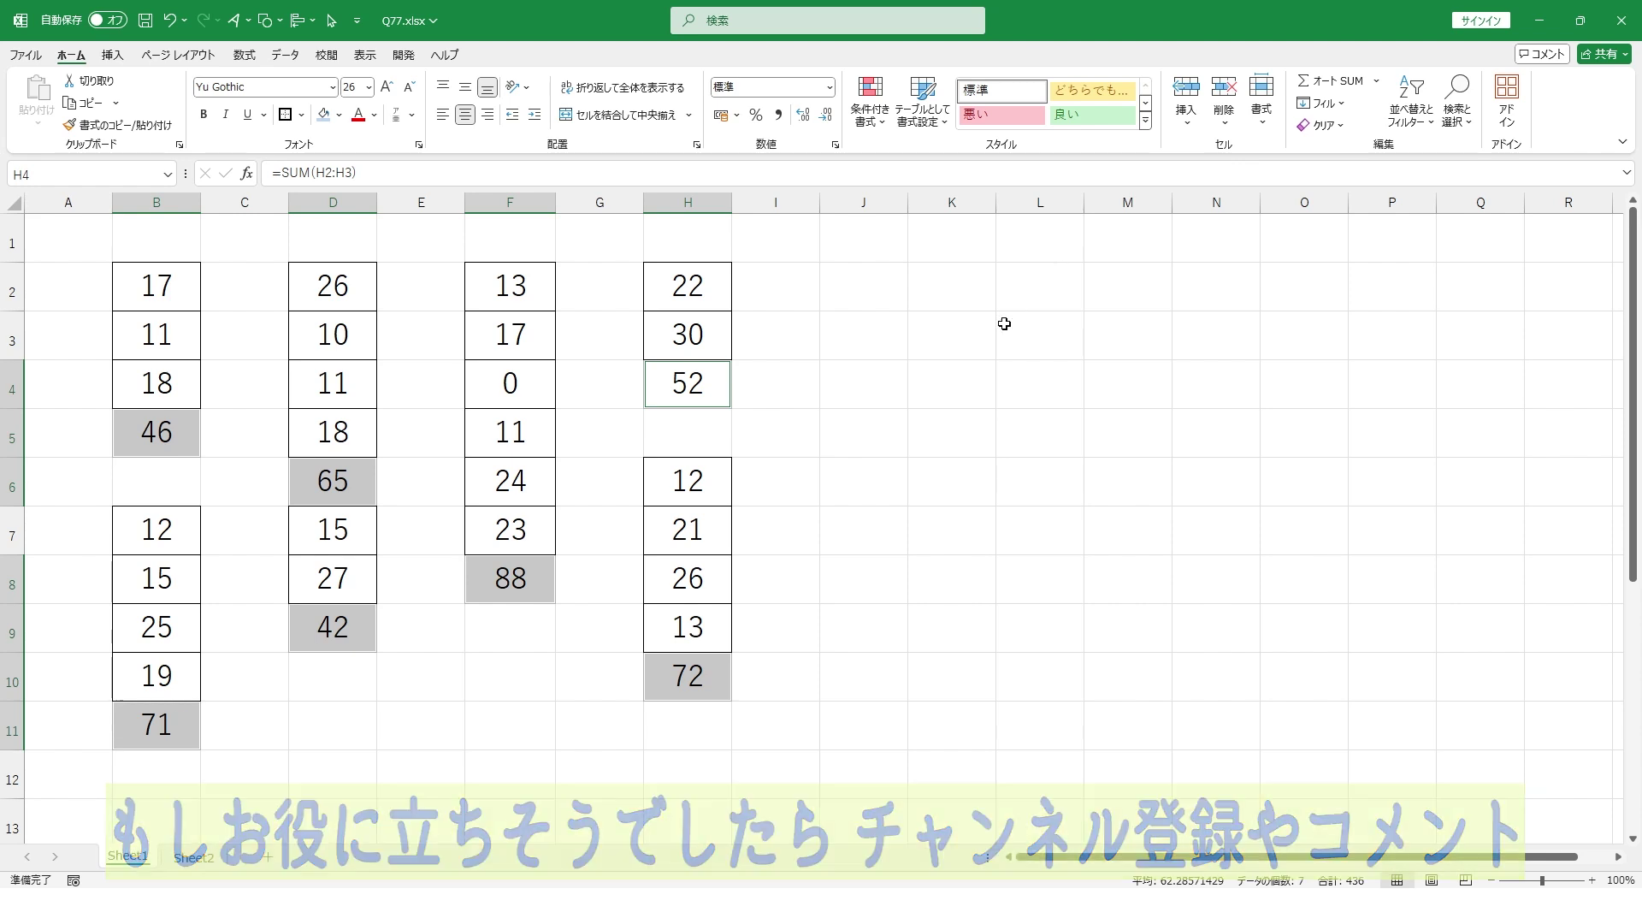
# - Check the range used by the SUM formula in H4 and leave the cell unedited
pyautogui.press('F2')
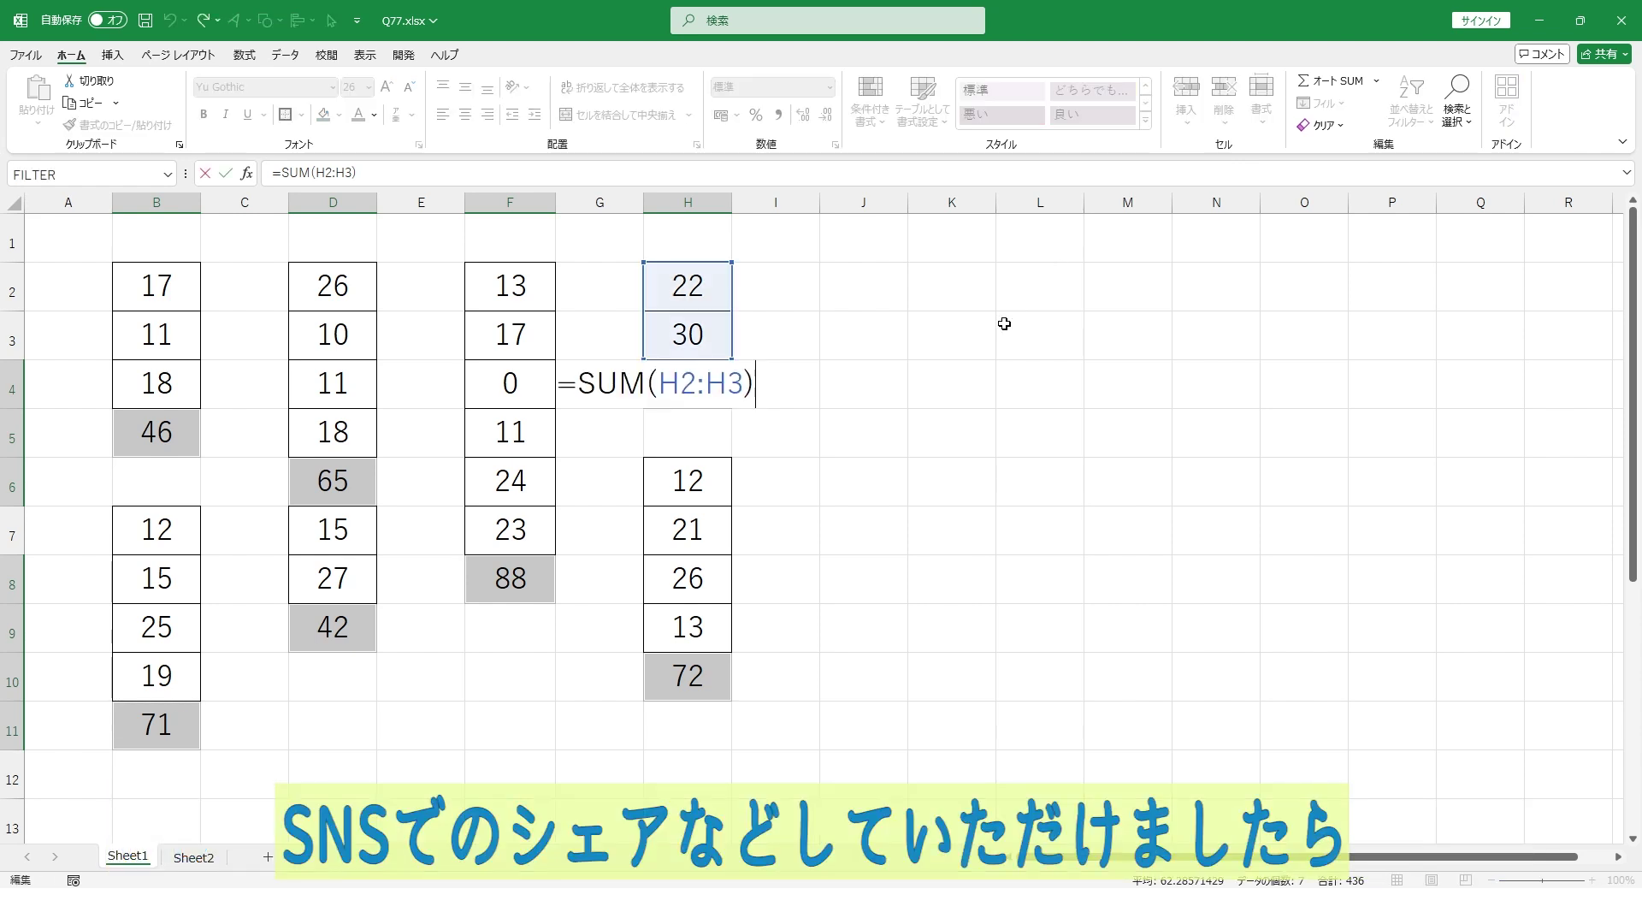
pyautogui.press('Escape')
pyautogui.click(1004, 323)
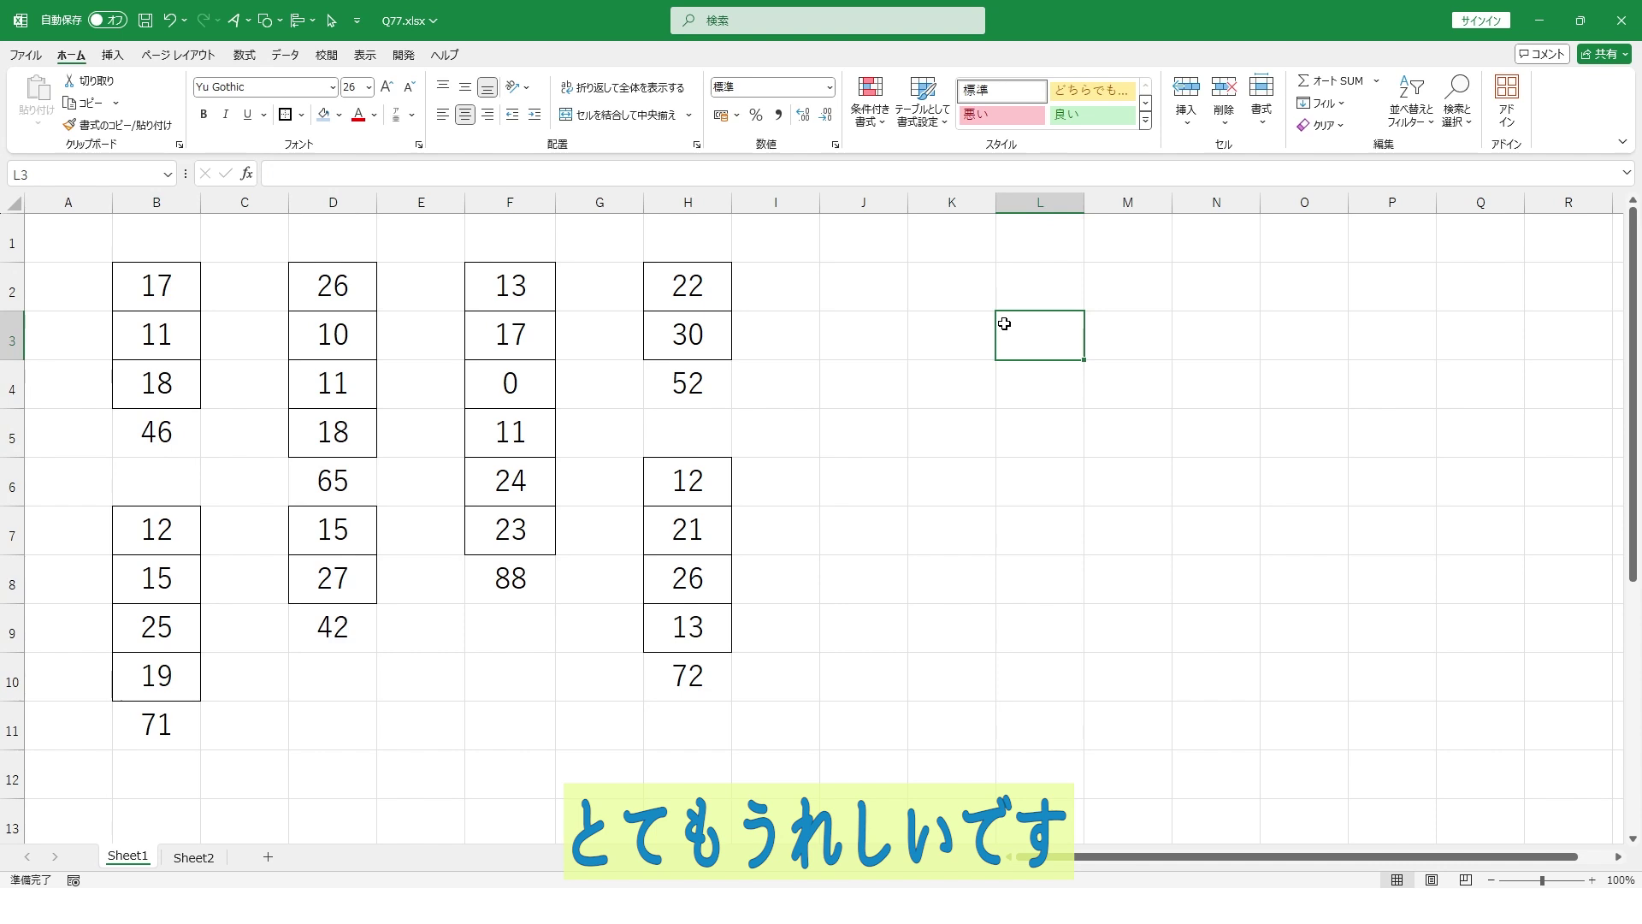